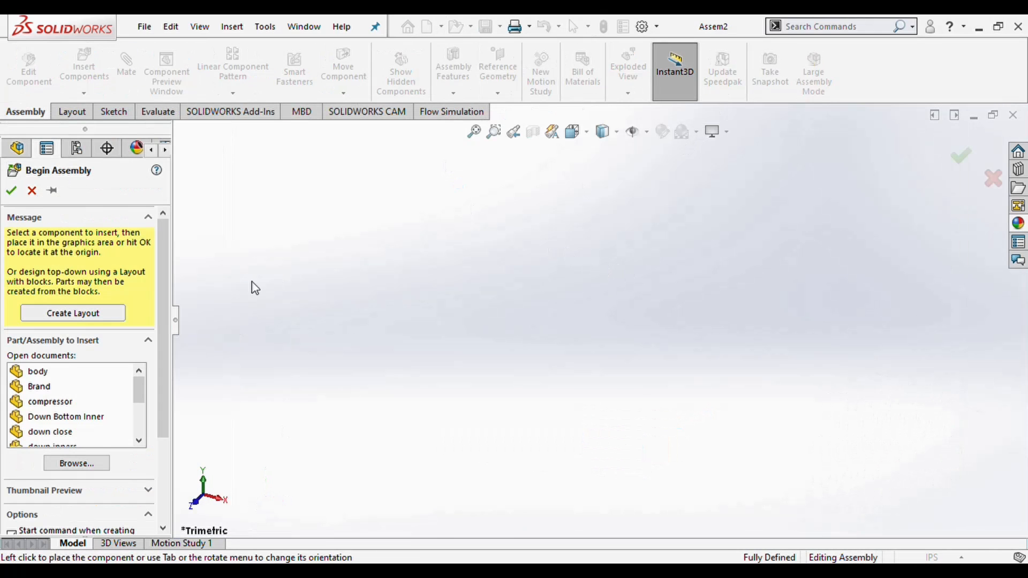
Dismiss the initial component insertion and switch the assembly scene to a plain white background.
{"action": "left_click", "coordinate": [31, 191]}
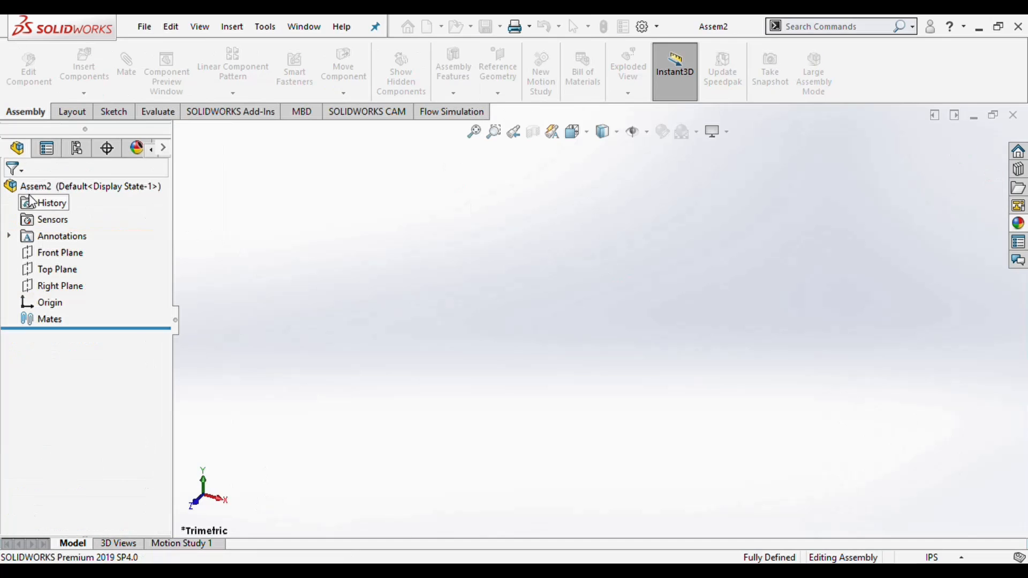
{"action": "left_click", "coordinate": [700, 133]}
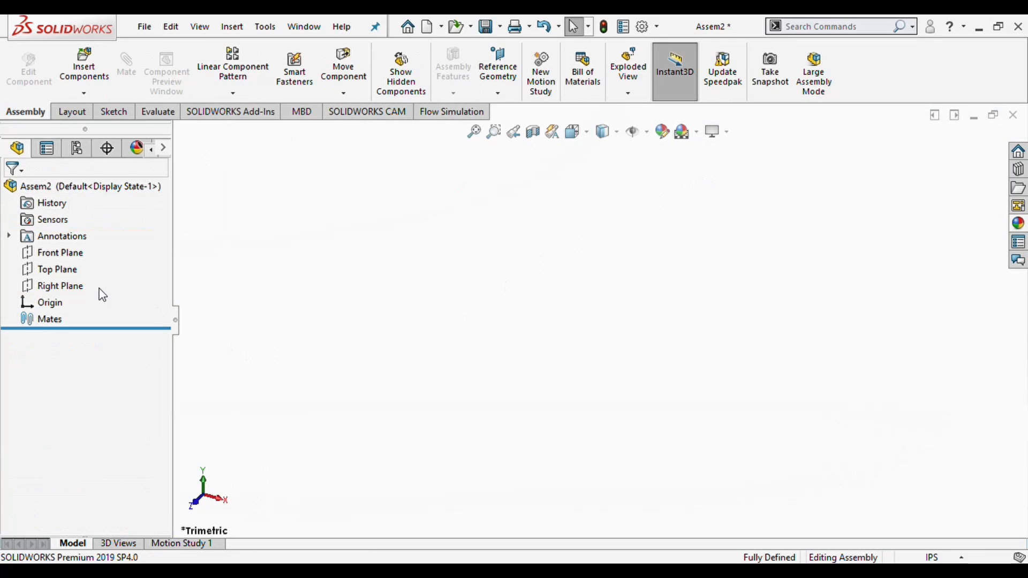
Insert the body part as the assembly's first component and turn the view to its open front.
{"action": "left_click", "coordinate": [83, 66]}
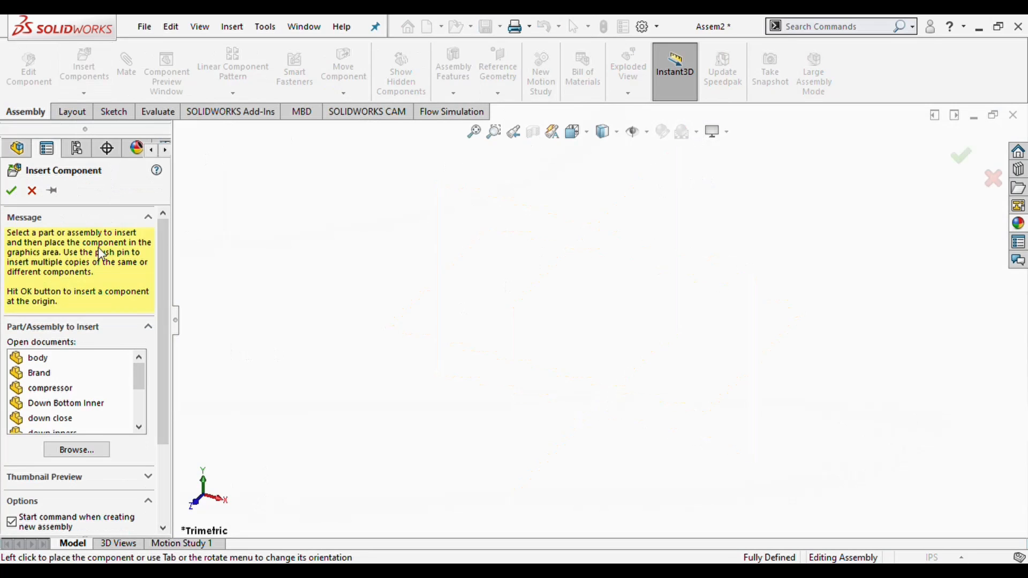
{"action": "left_click", "coordinate": [44, 360]}
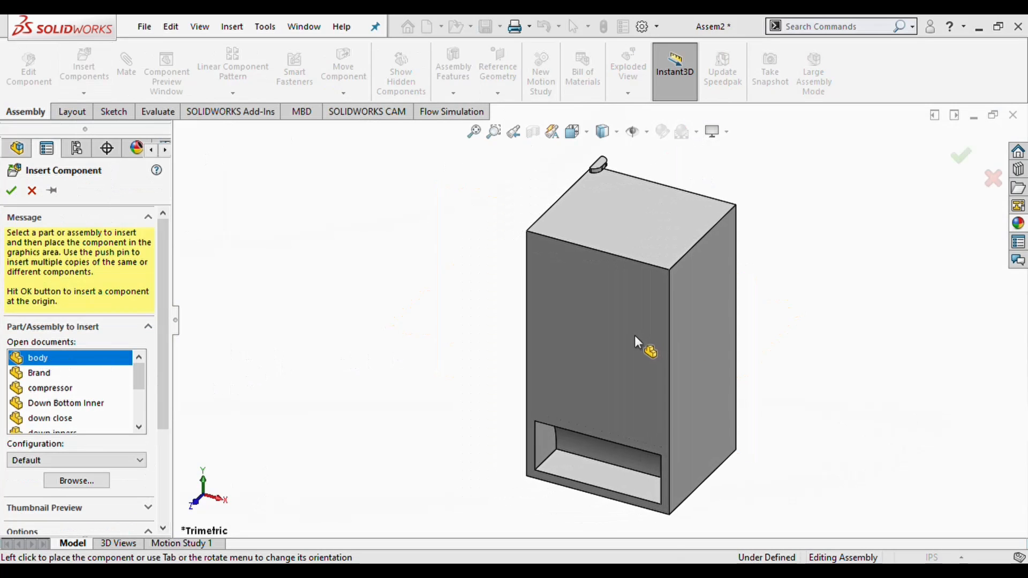
{"action": "left_click", "coordinate": [634, 336]}
{"action": "middle_click_drag", "start_coordinate": [574, 427], "coordinate": [414, 453]}
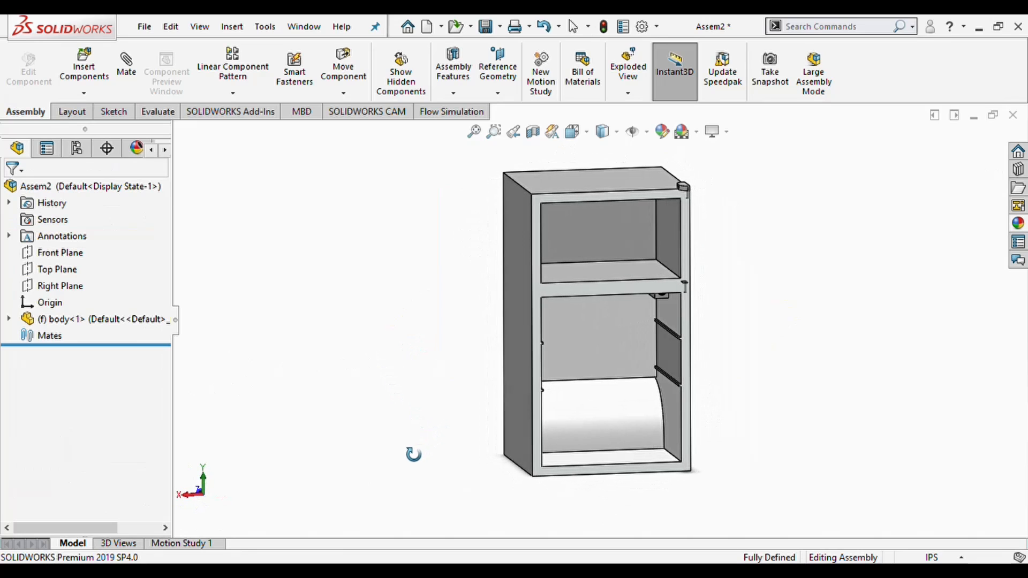
Insert the Down Bottom Inner, down close and down inners parts together, placing them beside the body.
{"action": "left_click", "coordinate": [97, 85]}
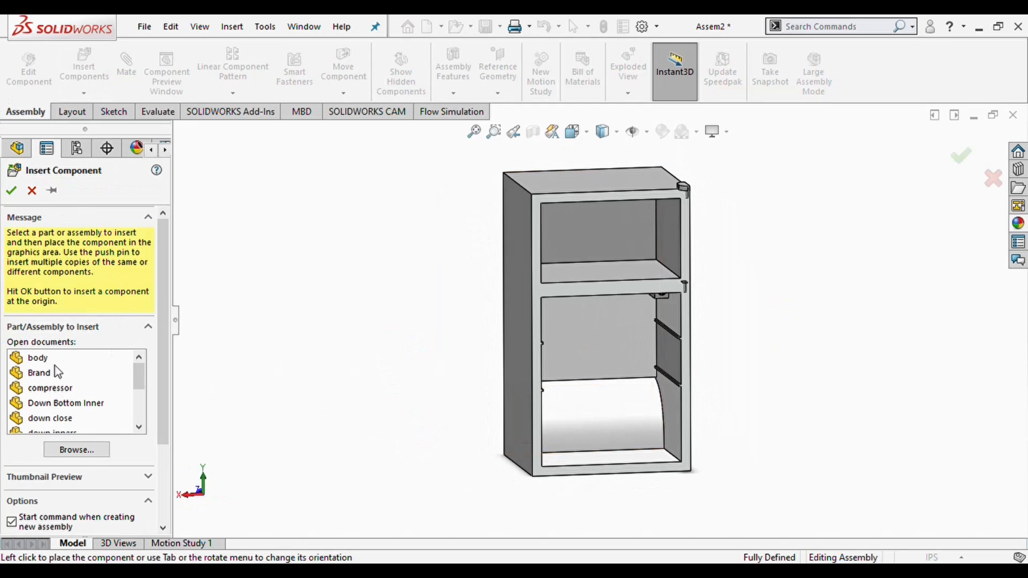
{"action": "left_click", "coordinate": [64, 407]}
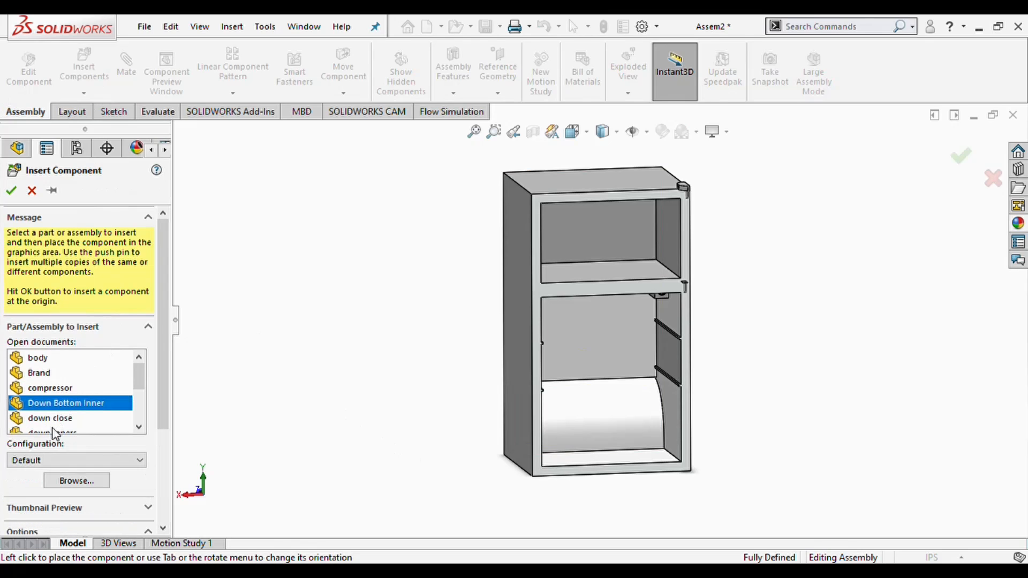
{"action": "left_click", "coordinate": [61, 418], "text": "ctrl"}
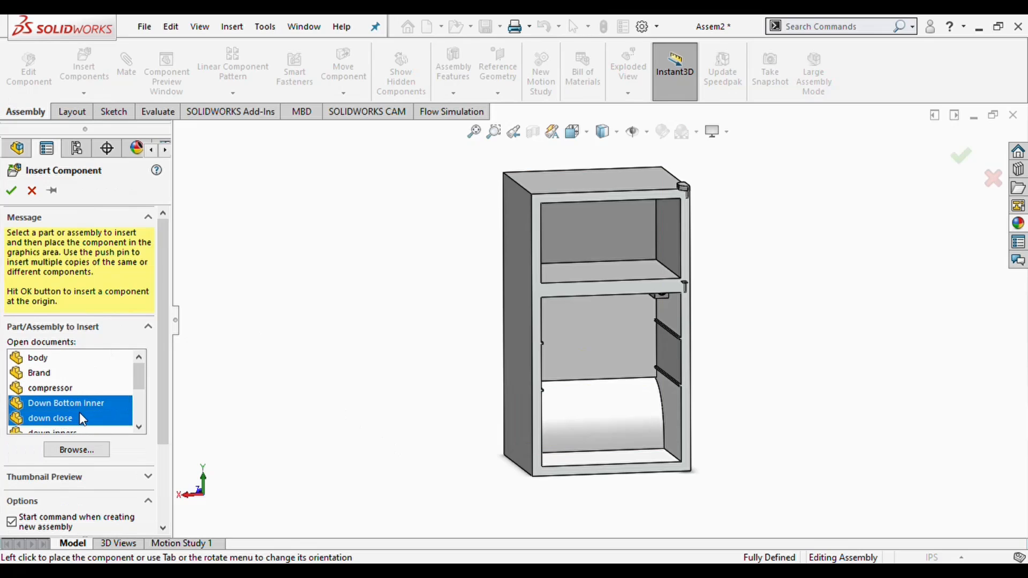
{"action": "left_click", "coordinate": [140, 427]}
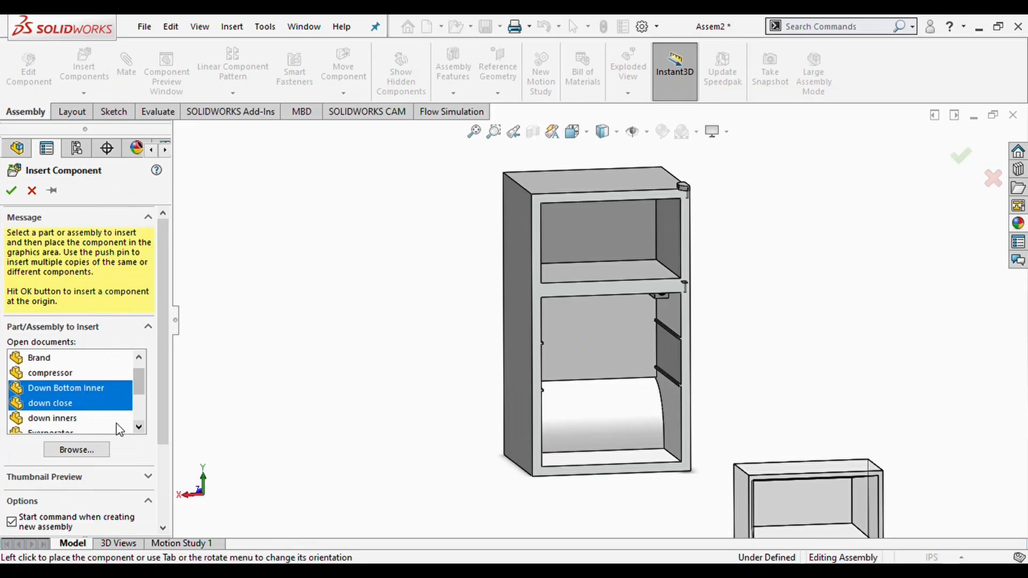
{"action": "left_click", "coordinate": [77, 425], "text": "ctrl"}
{"action": "left_click", "coordinate": [390, 390]}
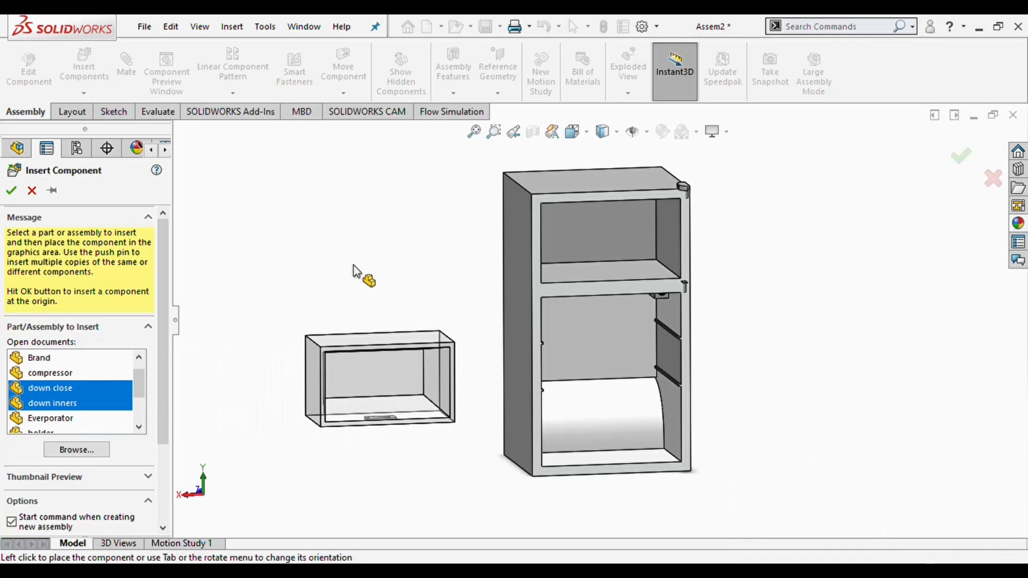
{"action": "left_click", "coordinate": [367, 268]}
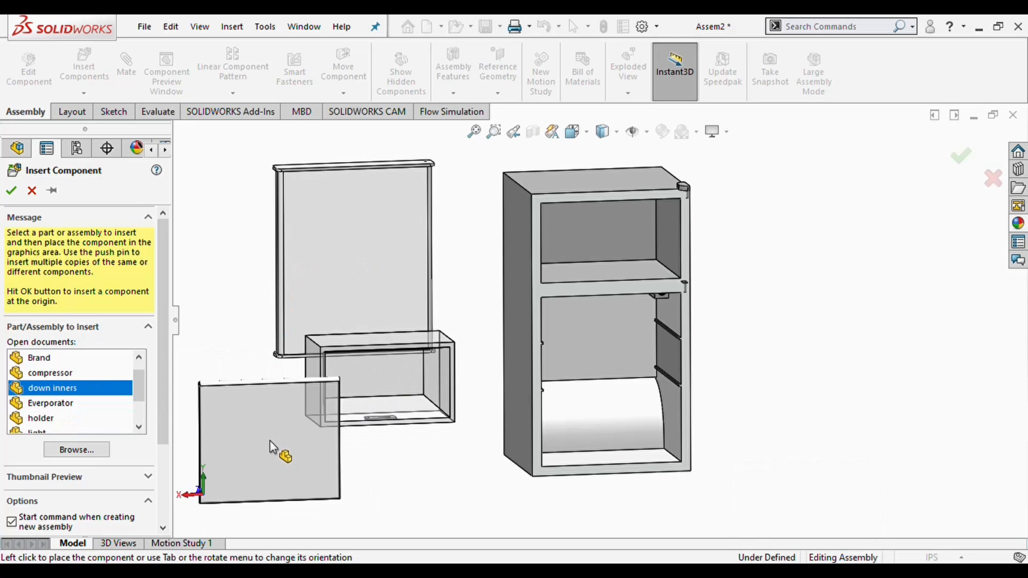
{"action": "left_click", "coordinate": [342, 490]}
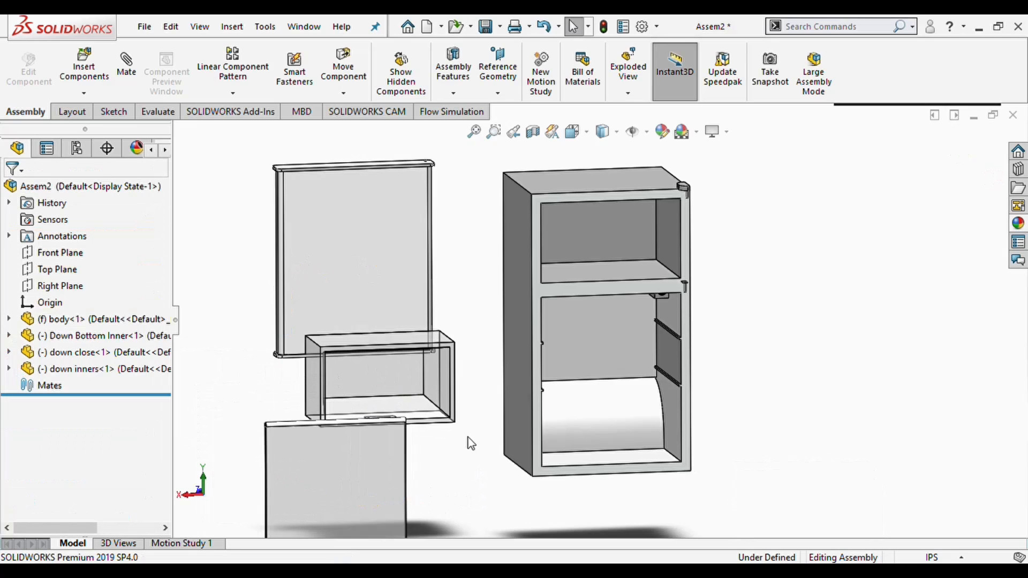
{"action": "key", "text": "f"}
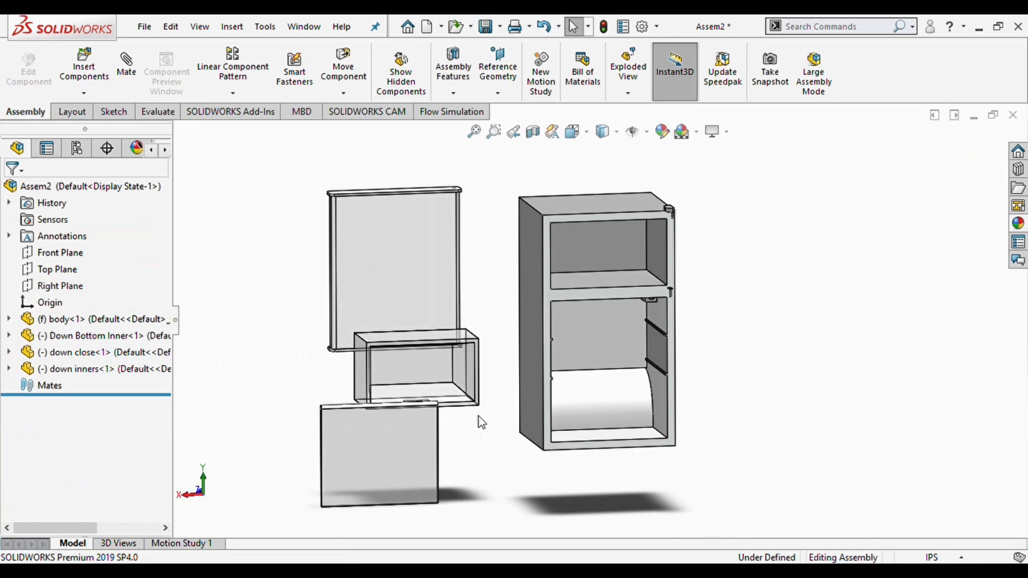
{"action": "scroll", "coordinate": [612, 291], "scroll_direction": "down", "scroll_amount": 2}
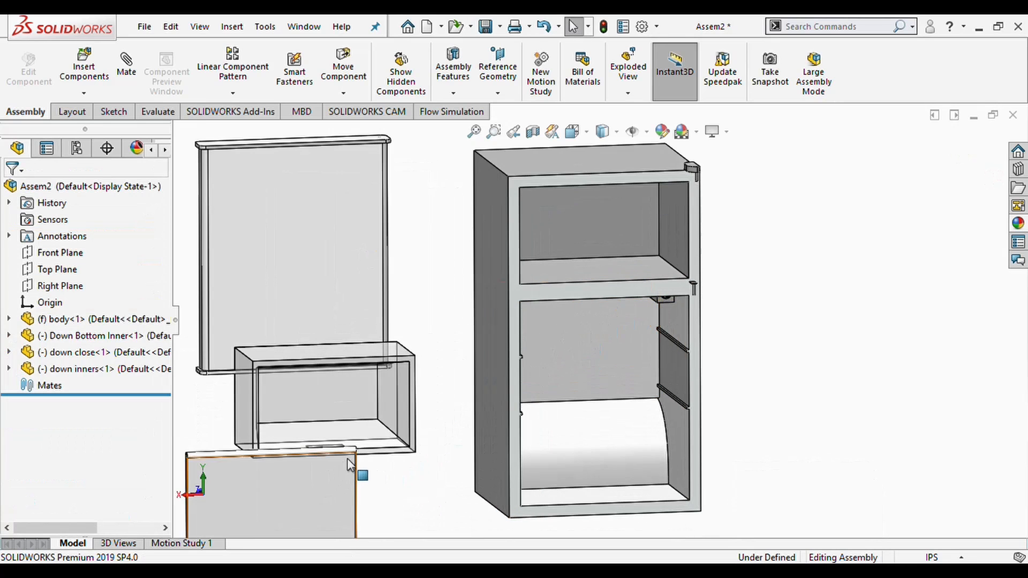
{"action": "key", "text": "f"}
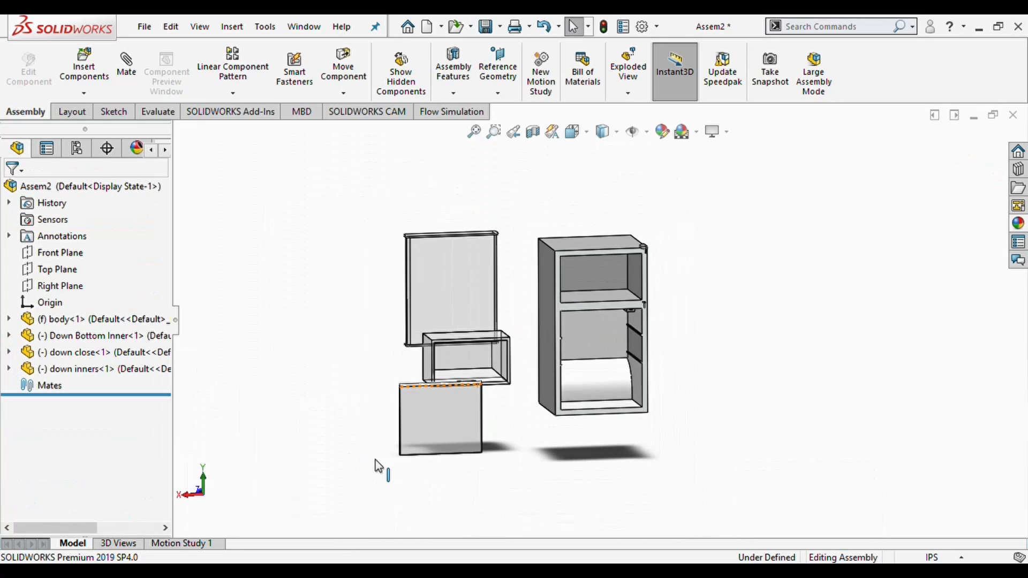
Add a coincident mate between the back wall of the body's lower compartment and the narrow edge face of the down inners shelf.
{"action": "left_click", "coordinate": [599, 334]}
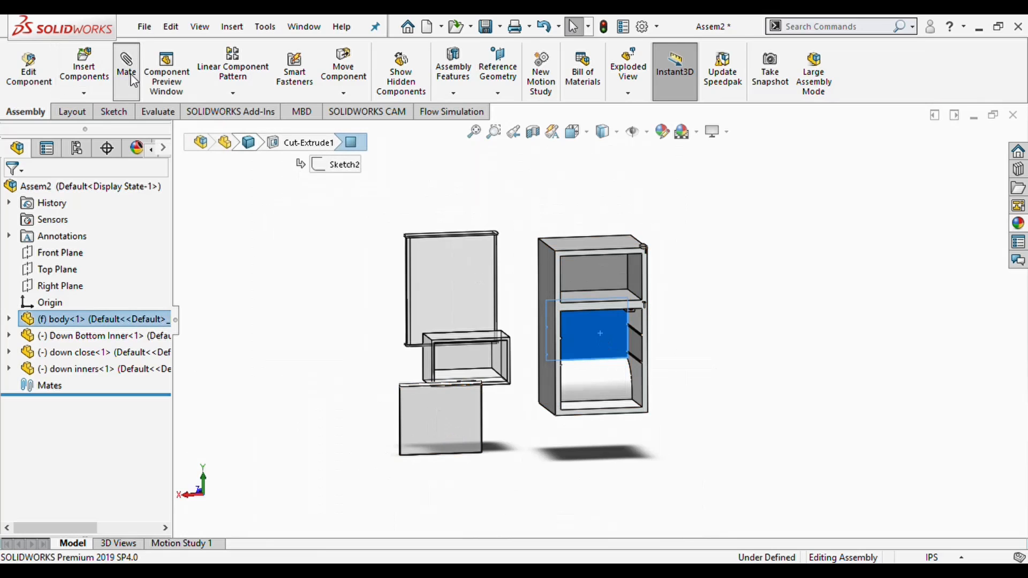
{"action": "middle_click_drag", "start_coordinate": [421, 468], "coordinate": [476, 367]}
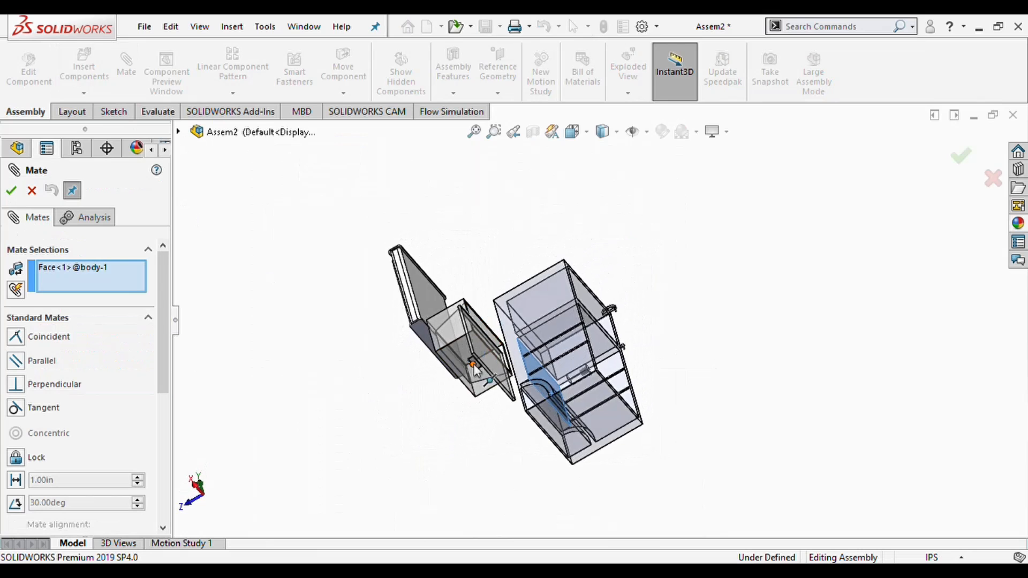
{"action": "scroll", "coordinate": [477, 368], "scroll_direction": "down", "scroll_amount": 5}
{"action": "scroll", "coordinate": [609, 304], "scroll_direction": "down", "scroll_amount": 2}
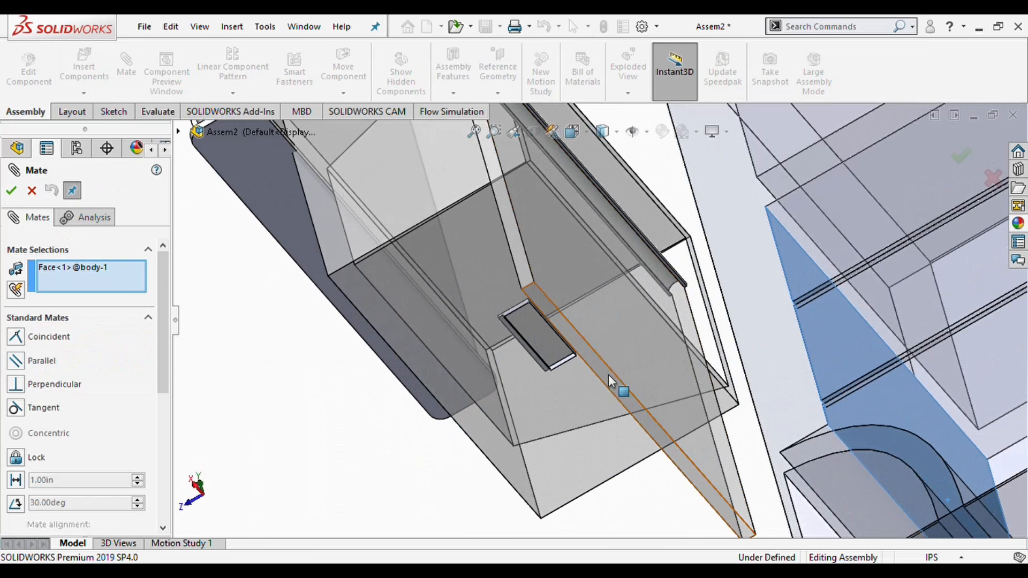
{"action": "left_click", "coordinate": [611, 387]}
{"action": "scroll", "coordinate": [609, 386], "scroll_direction": "up", "scroll_amount": 5}
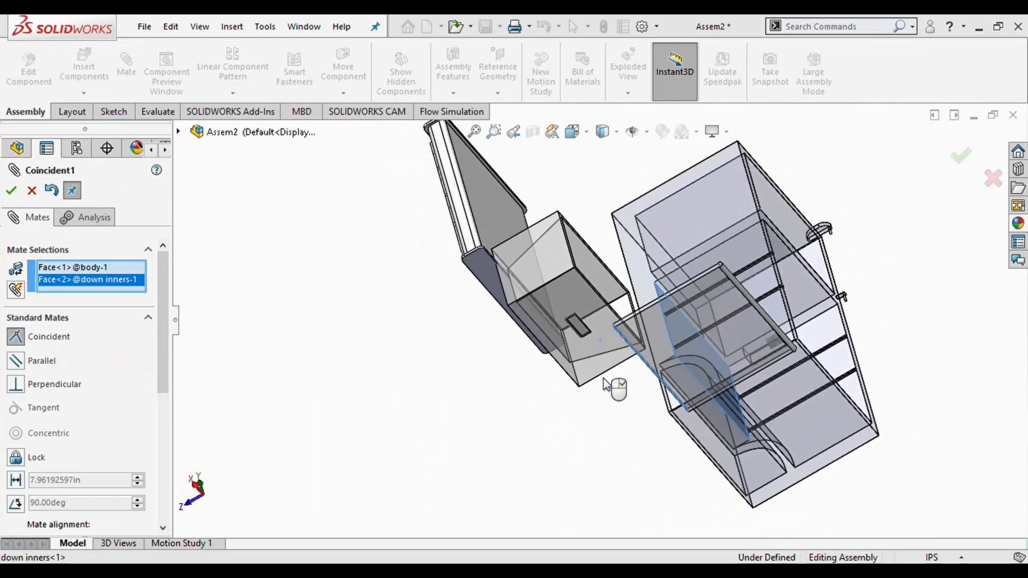
{"action": "scroll", "coordinate": [605, 385], "scroll_direction": "up", "scroll_amount": 5}
{"action": "key", "text": "Return"}
Add a coincident mate between the face of the body's lower shelf groove and the broad flat face of the down inners shelf.
{"action": "middle_click_drag", "start_coordinate": [730, 375], "coordinate": [652, 503]}
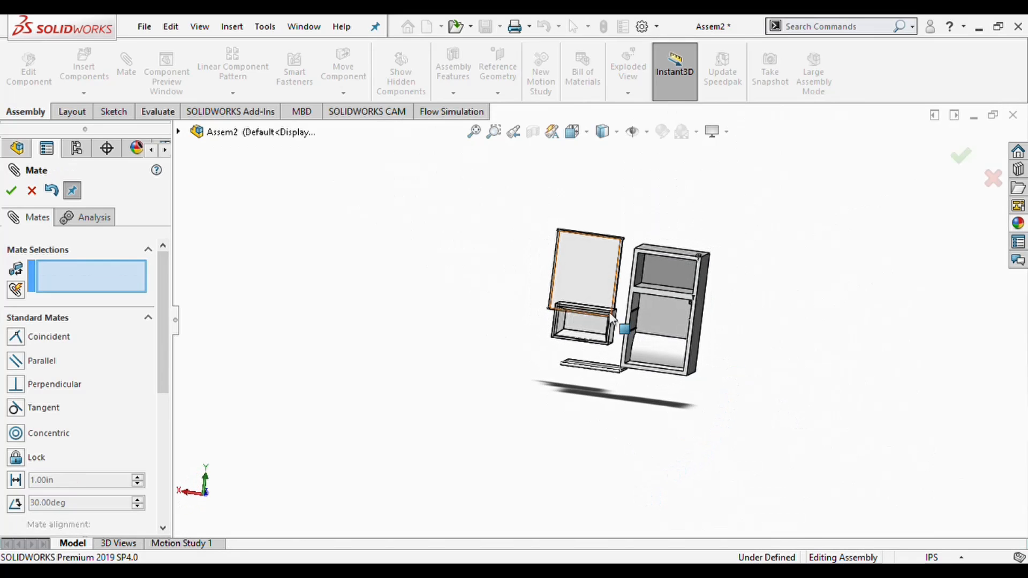
{"action": "scroll", "coordinate": [611, 320], "scroll_direction": "down", "scroll_amount": 10}
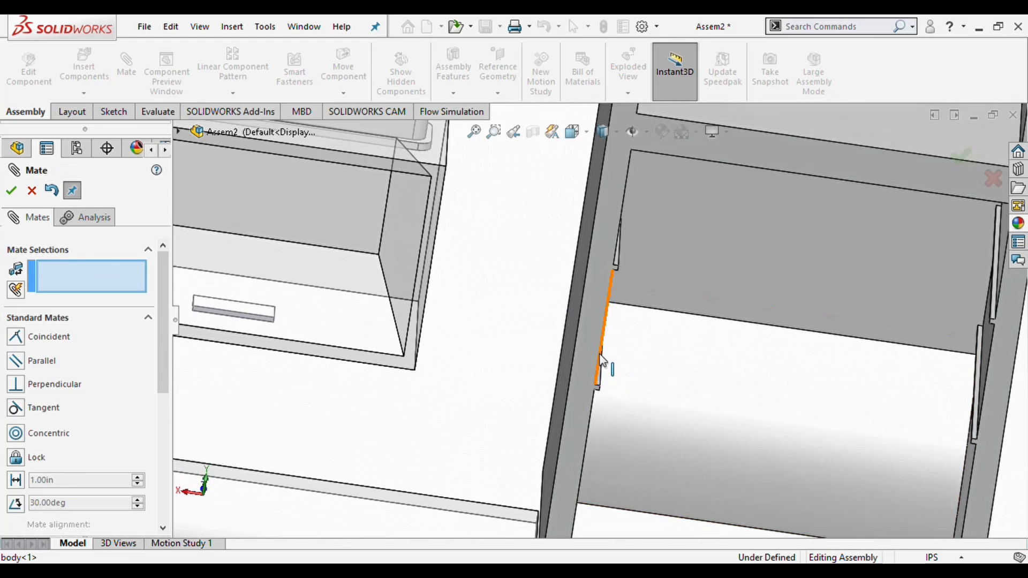
{"action": "scroll", "coordinate": [602, 361], "scroll_direction": "down", "scroll_amount": 5}
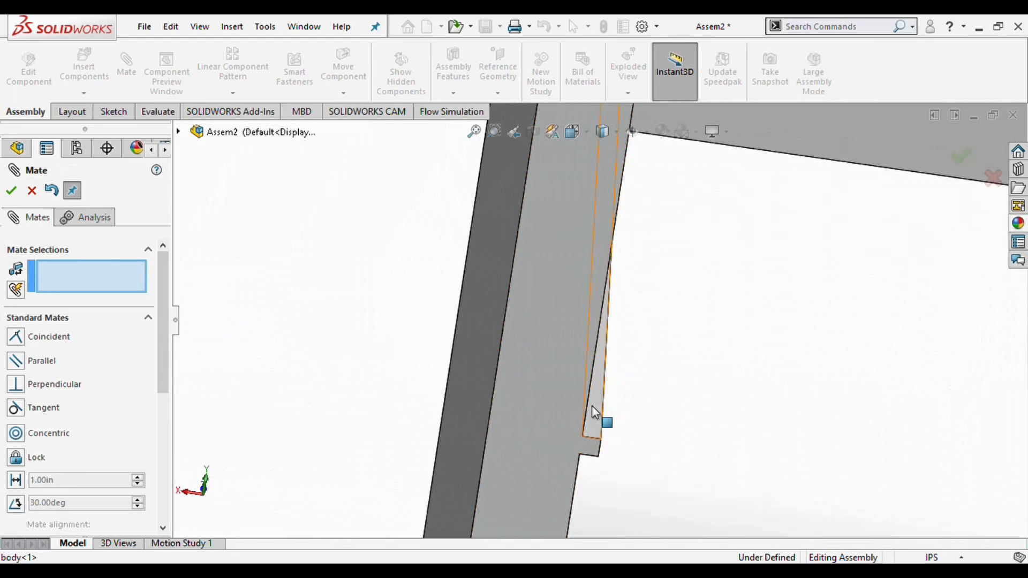
{"action": "left_click", "coordinate": [592, 406]}
{"action": "scroll", "coordinate": [594, 405], "scroll_direction": "up", "scroll_amount": 10}
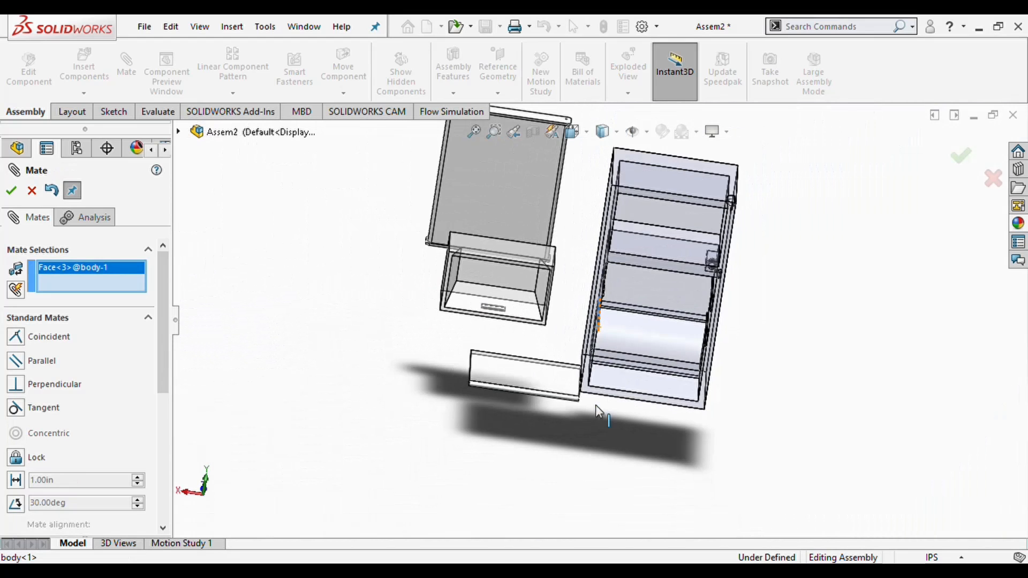
{"action": "middle_click_drag", "start_coordinate": [534, 454], "coordinate": [555, 349]}
{"action": "left_click", "coordinate": [560, 346]}
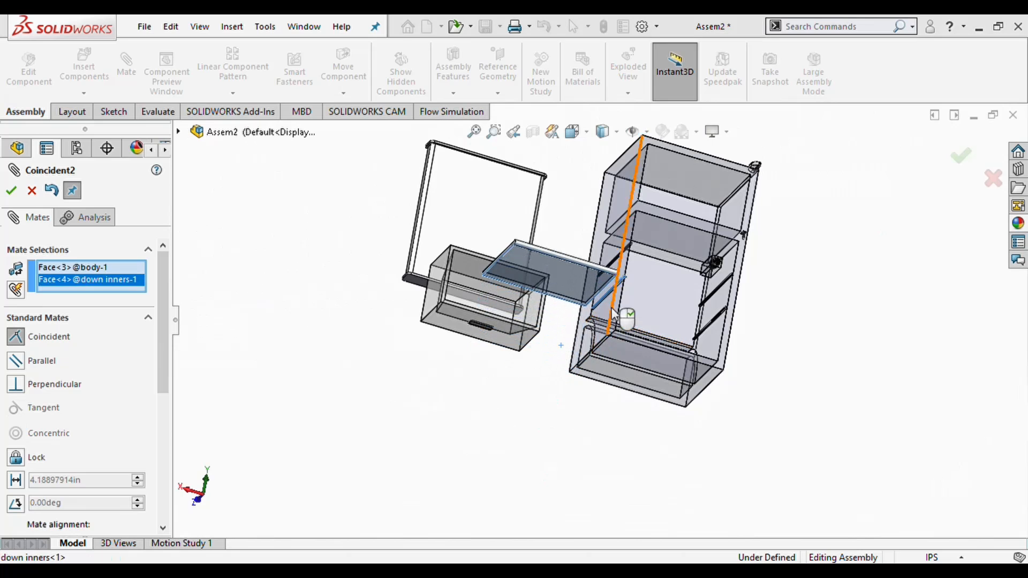
{"action": "left_click", "coordinate": [776, 305]}
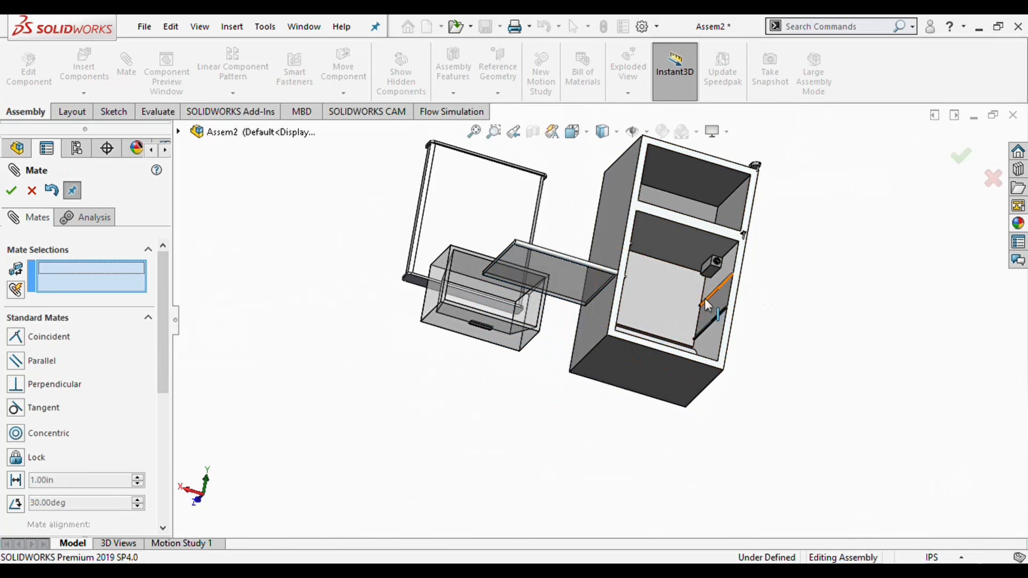
{"action": "scroll", "coordinate": [704, 300], "scroll_direction": "down", "scroll_amount": 5}
{"action": "middle_click_drag", "start_coordinate": [669, 323], "coordinate": [722, 326]}
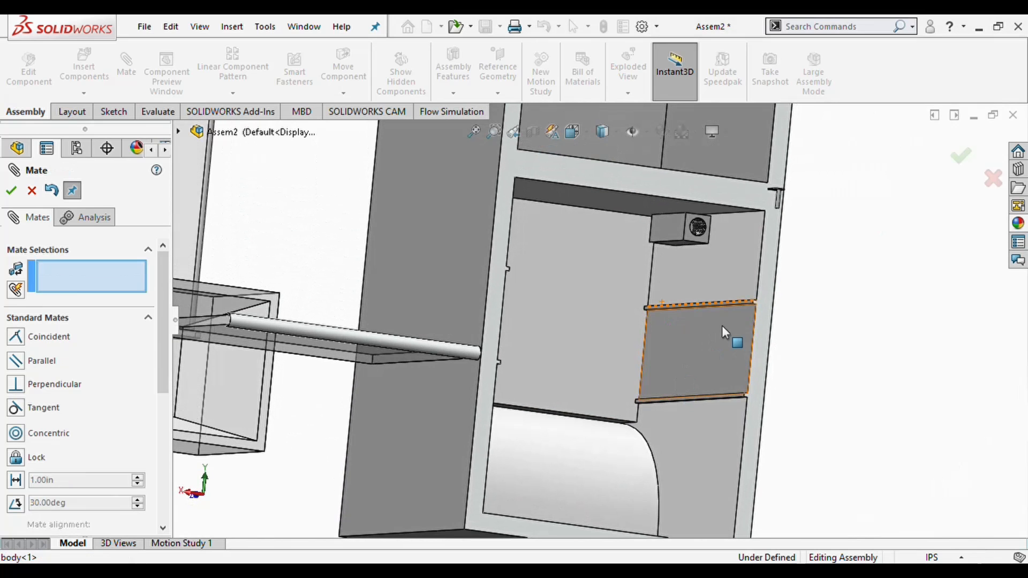
{"action": "left_click", "coordinate": [696, 340]}
{"action": "middle_click_drag", "start_coordinate": [517, 374], "coordinate": [451, 383]}
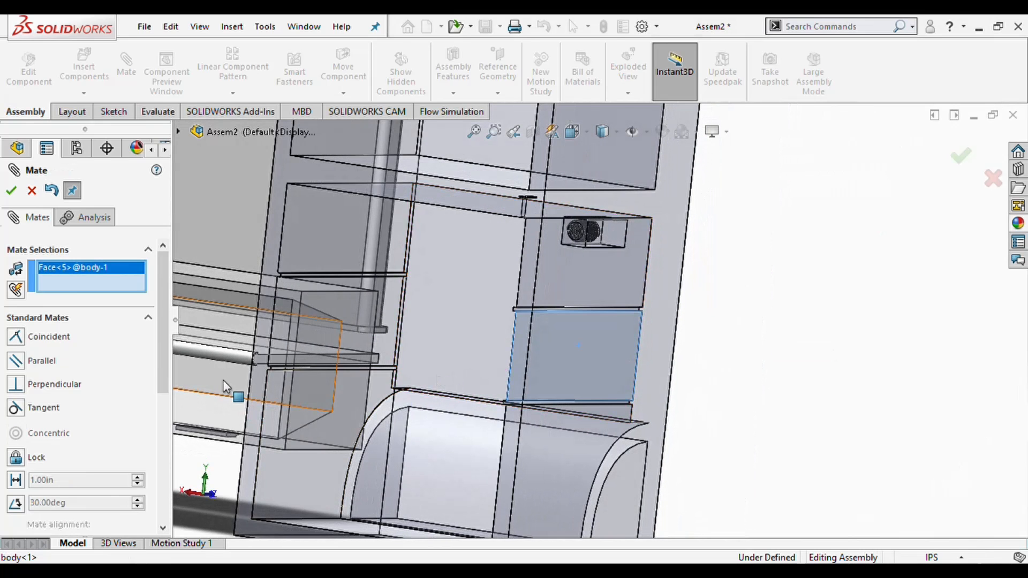
{"action": "scroll", "coordinate": [227, 388], "scroll_direction": "down", "scroll_amount": 5}
{"action": "scroll", "coordinate": [283, 369], "scroll_direction": "down", "scroll_amount": 1}
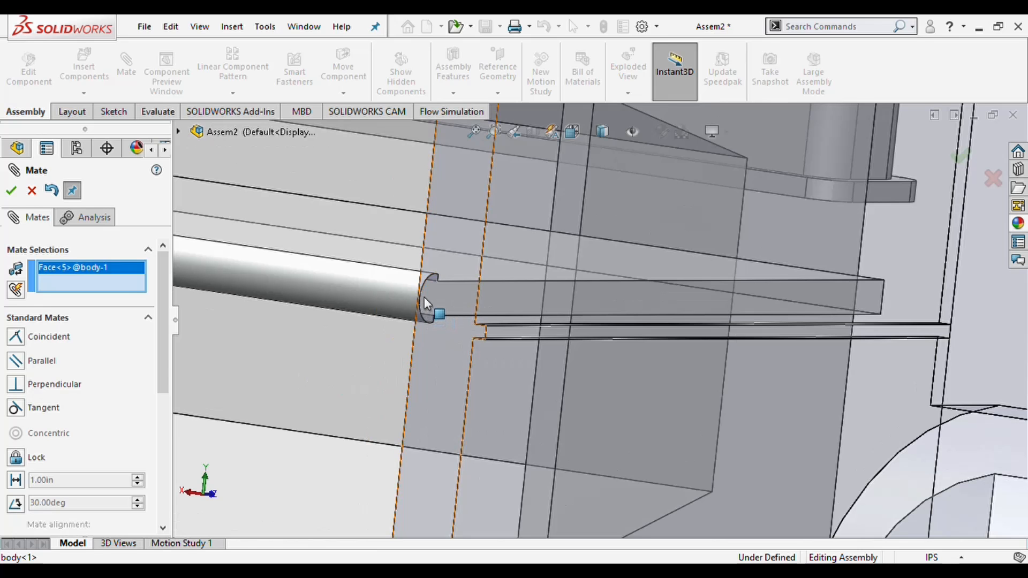
{"action": "scroll", "coordinate": [424, 303], "scroll_direction": "down", "scroll_amount": 3}
{"action": "mouse_move", "coordinate": [443, 341]}
{"action": "middle_mouse_down"}
{"action": "mouse_move", "coordinate": [455, 332]}
{"action": "mouse_move", "coordinate": [461, 347]}
{"action": "middle_mouse_up"}
{"action": "middle_click_drag", "start_coordinate": [525, 378], "coordinate": [471, 354]}
{"action": "scroll", "coordinate": [470, 350], "scroll_direction": "up", "scroll_amount": 3}
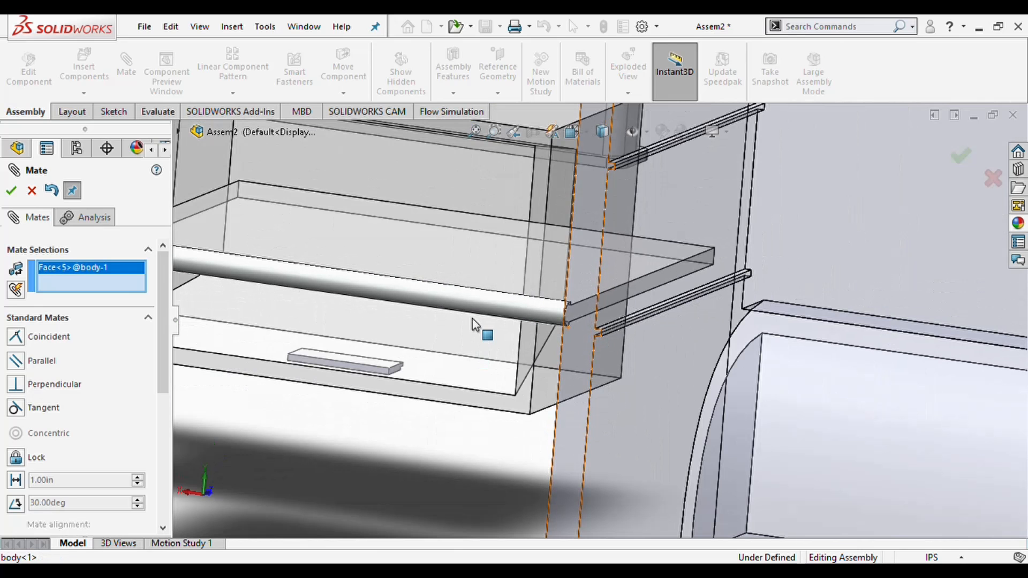
{"action": "left_click_drag", "start_coordinate": [590, 357], "coordinate": [589, 354]}
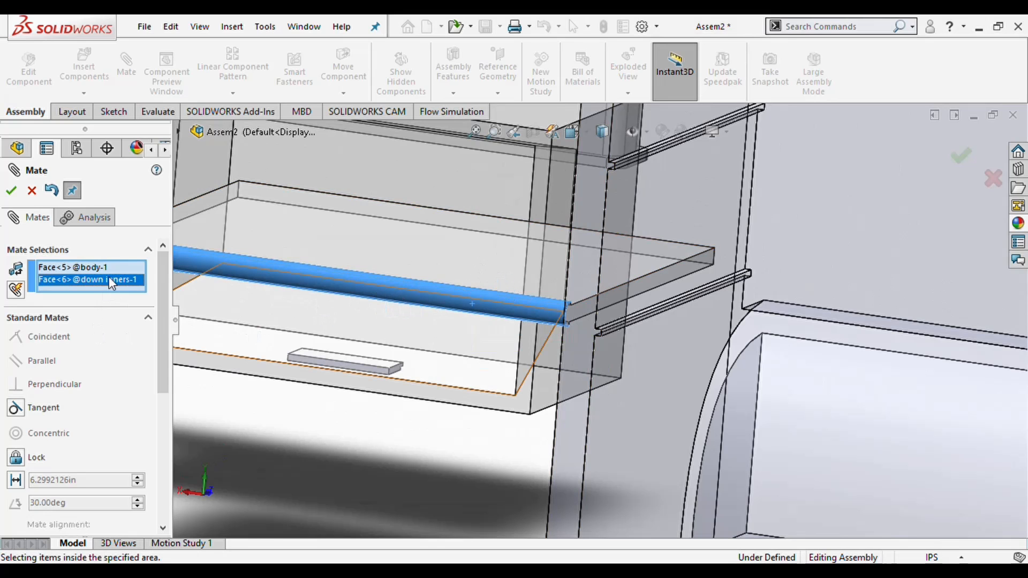
{"action": "left_click", "coordinate": [140, 294]}
Move the down inners shelf sideways so that it partly enters the body's lower compartment.
{"action": "scroll", "coordinate": [477, 324], "scroll_direction": "up", "scroll_amount": 4}
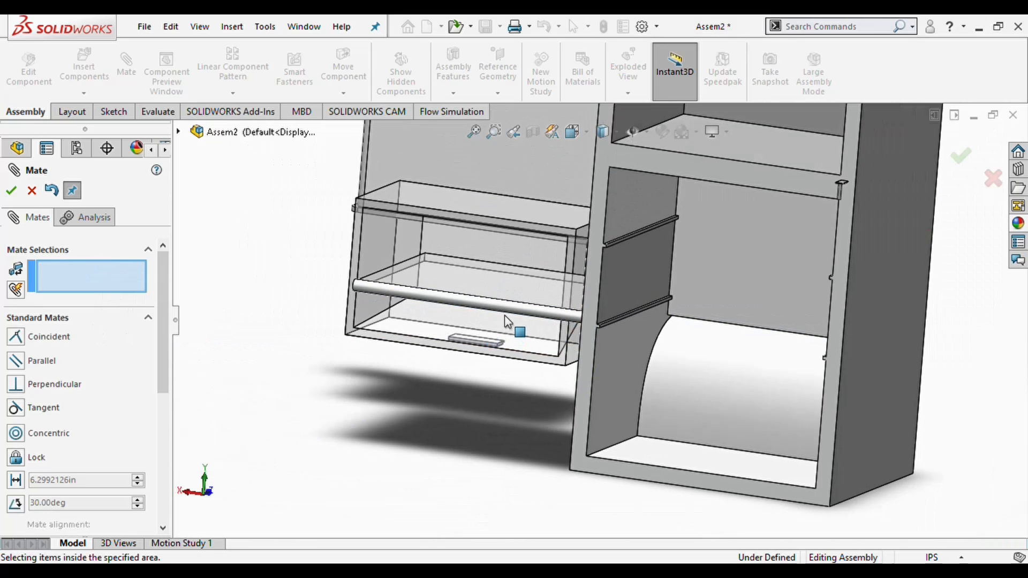
{"action": "left_click_drag", "start_coordinate": [503, 308], "coordinate": [620, 348]}
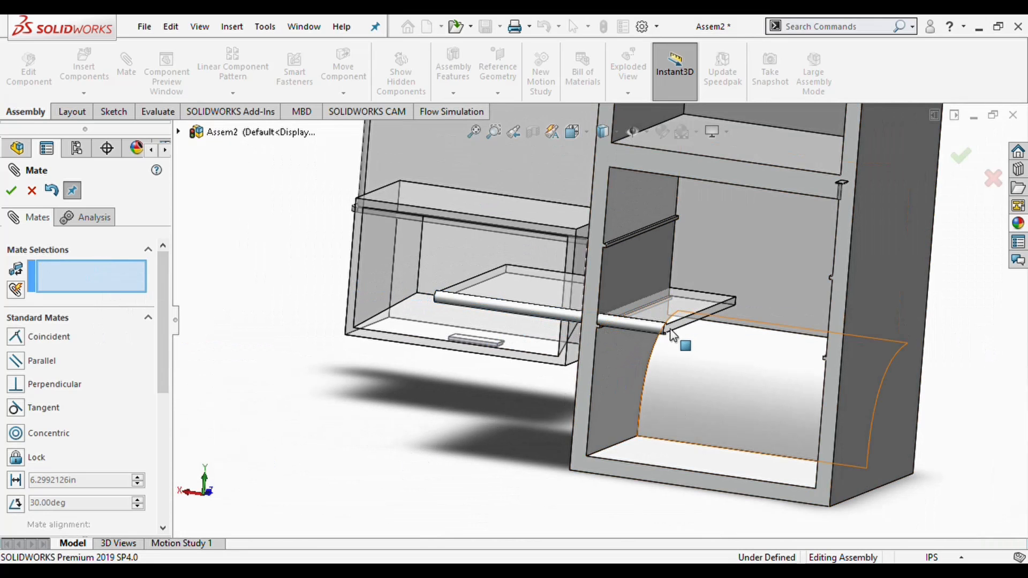
{"action": "scroll", "coordinate": [668, 336], "scroll_direction": "down", "scroll_amount": 3}
{"action": "scroll", "coordinate": [683, 320], "scroll_direction": "up", "scroll_amount": 5}
Add a coincident mate between the body's inner side wall and the end face of the down inners shelf, then finish mating.
{"action": "middle_click_drag", "start_coordinate": [631, 419], "coordinate": [764, 395]}
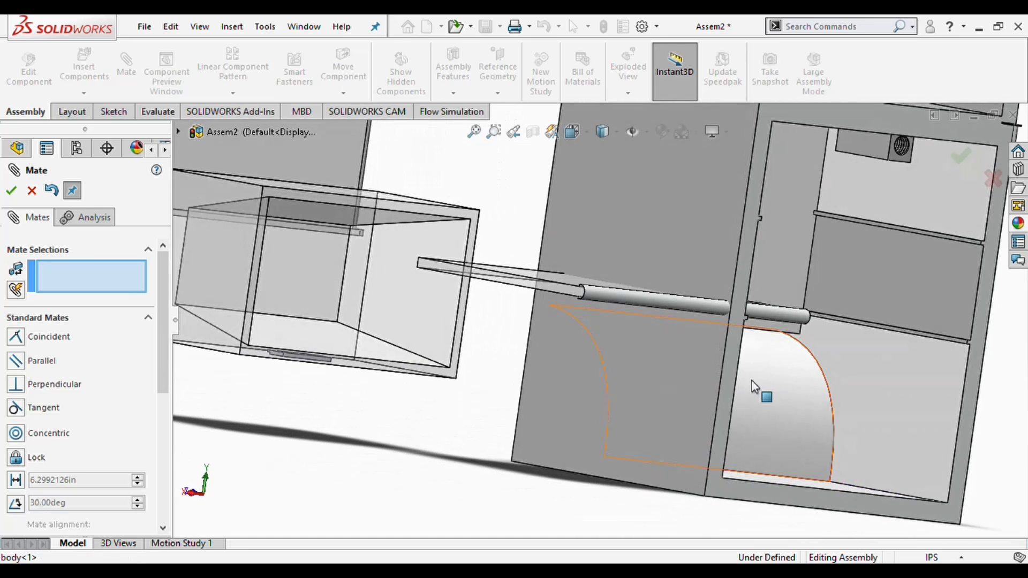
{"action": "left_click", "coordinate": [882, 300]}
{"action": "middle_click_drag", "start_coordinate": [798, 348], "coordinate": [730, 364]}
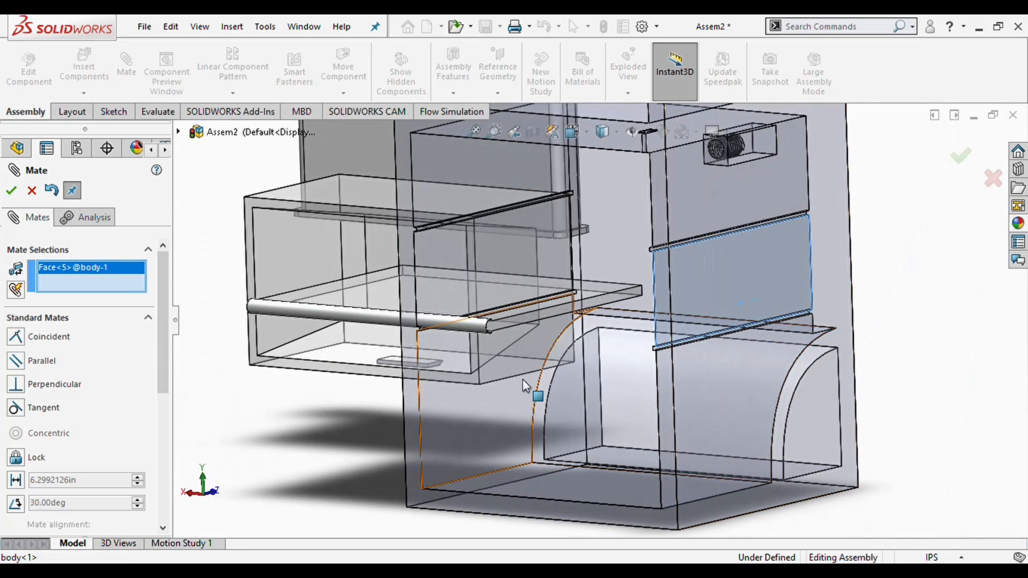
{"action": "scroll", "coordinate": [505, 315], "scroll_direction": "down", "scroll_amount": 3}
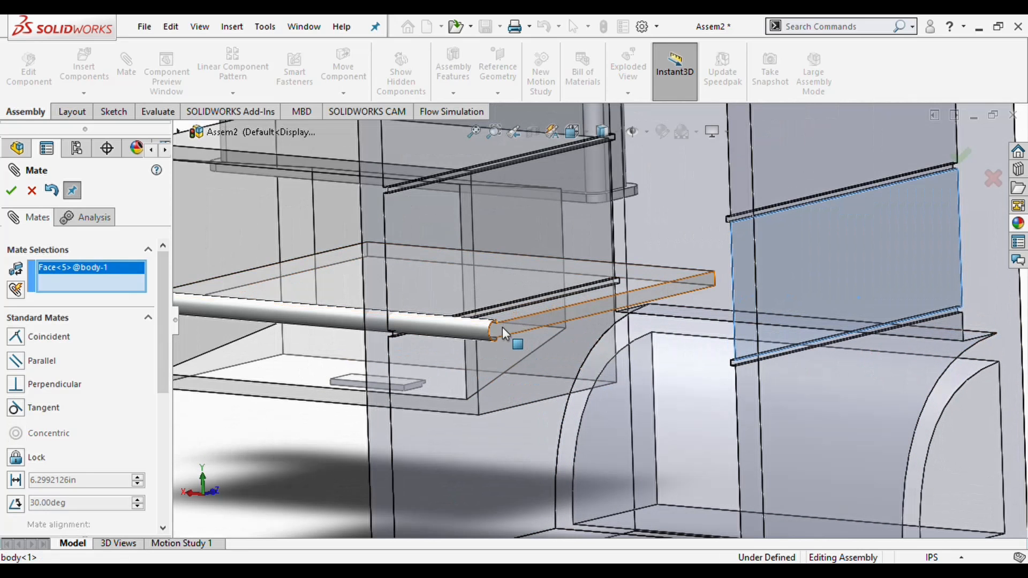
{"action": "left_click", "coordinate": [502, 327]}
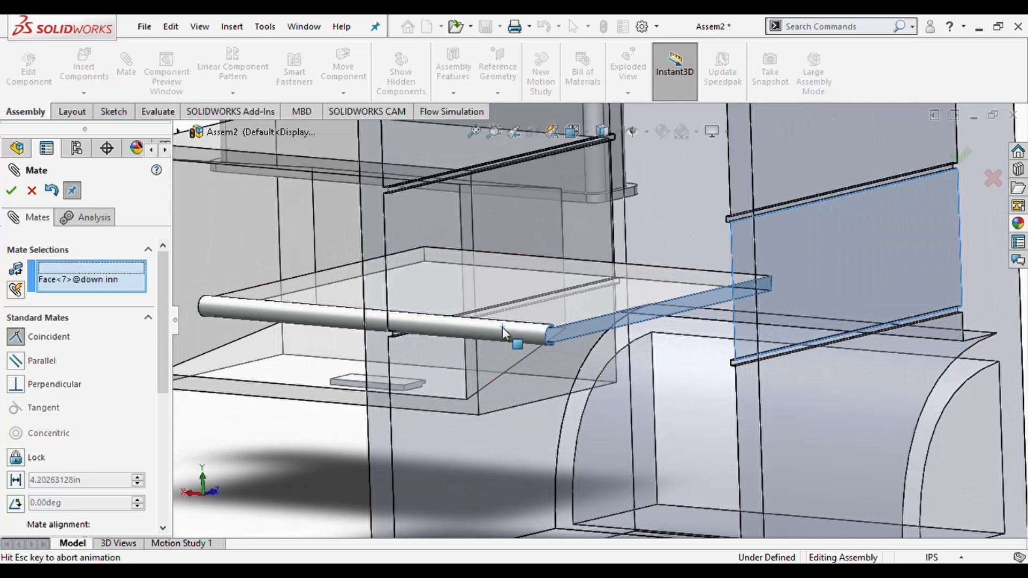
{"action": "right_click", "coordinate": [486, 356]}
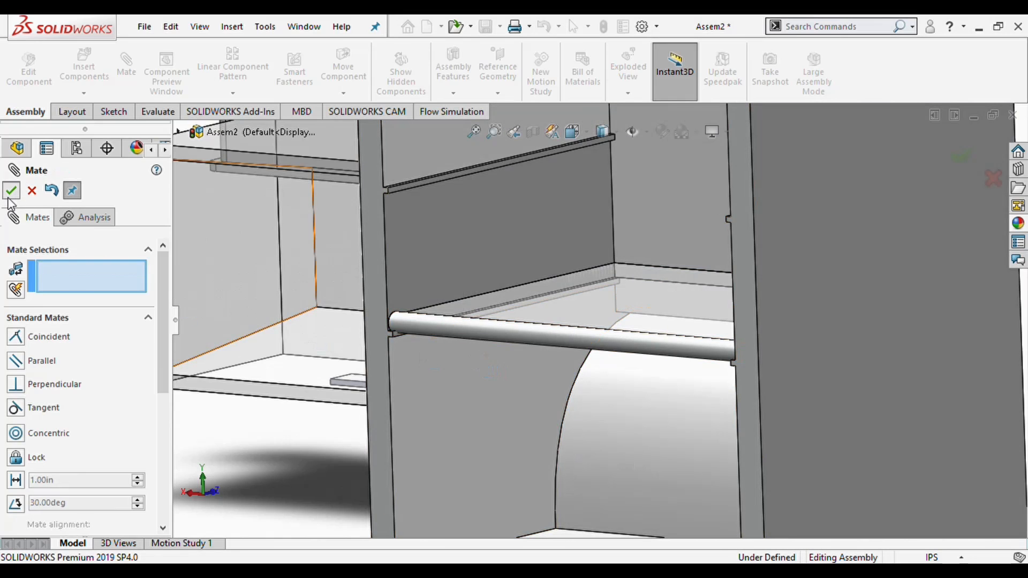
{"action": "left_click", "coordinate": [11, 193]}
Place a second copy of the down inners shelf outside the body, below the Down Bottom Inner drawer.
{"action": "scroll", "coordinate": [449, 391], "scroll_direction": "up", "scroll_amount": 5}
{"action": "scroll", "coordinate": [485, 396], "scroll_direction": "down", "scroll_amount": 2}
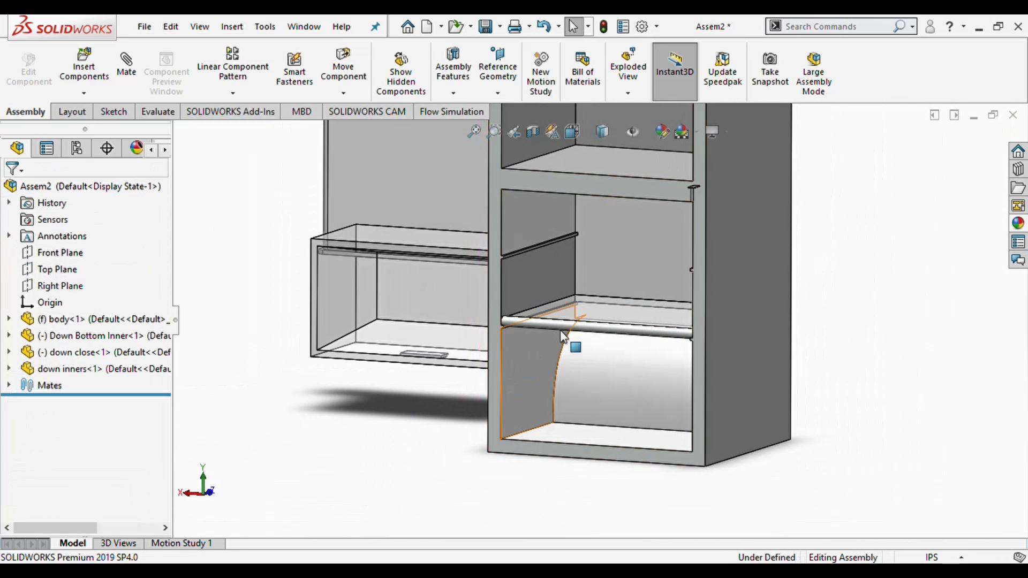
{"action": "left_click_drag", "start_coordinate": [572, 322], "coordinate": [342, 401]}
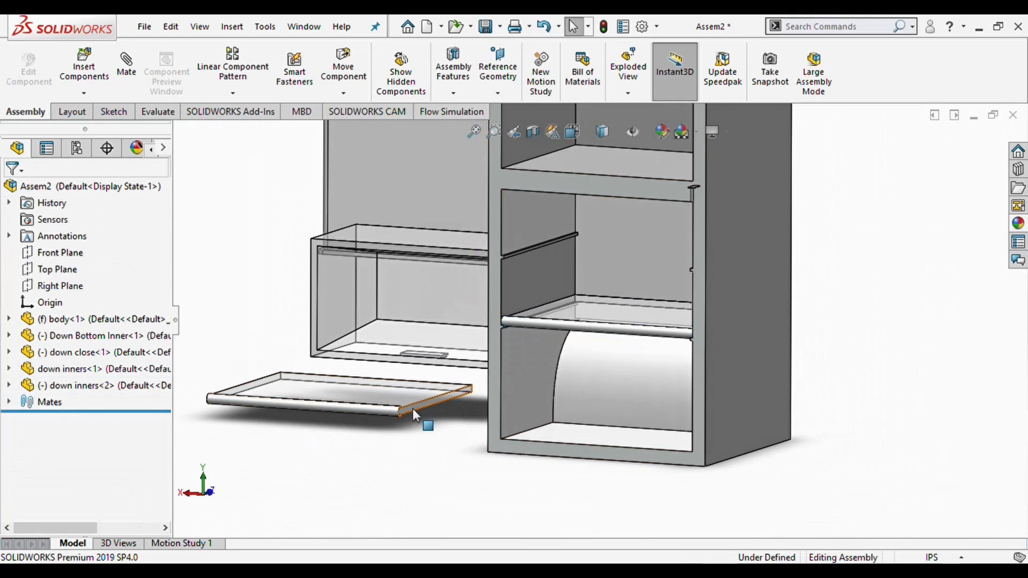
Add a coincident mate between the back wall of the body's lower compartment and the narrow rear edge face of the second down inners shelf.
{"action": "middle_click_drag", "start_coordinate": [455, 403], "coordinate": [665, 211]}
{"action": "left_click", "coordinate": [666, 214]}
{"action": "middle_click_drag", "start_coordinate": [378, 420], "coordinate": [591, 369]}
{"action": "scroll", "coordinate": [545, 367], "scroll_direction": "down", "scroll_amount": 4}
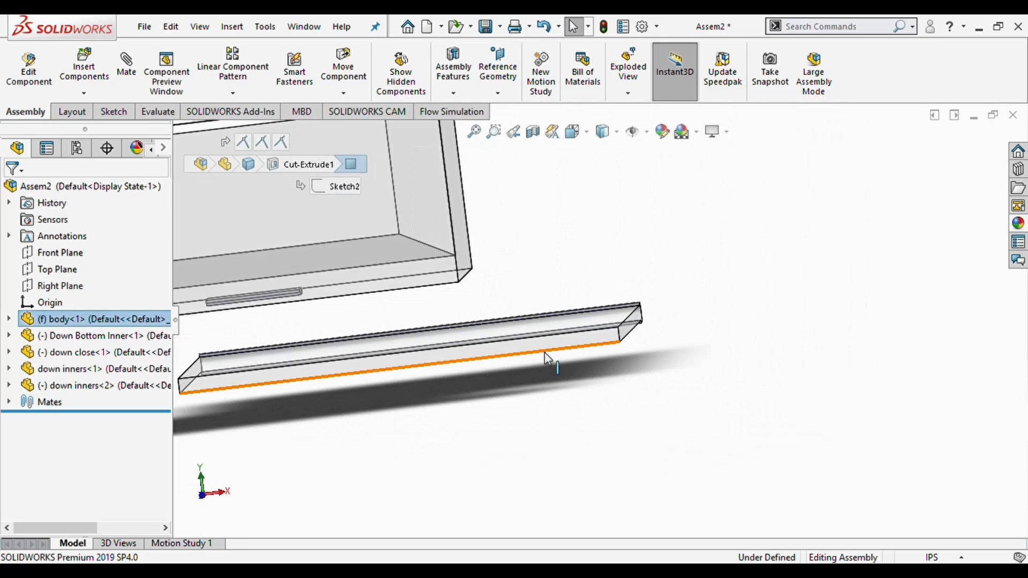
{"action": "left_click", "coordinate": [127, 69]}
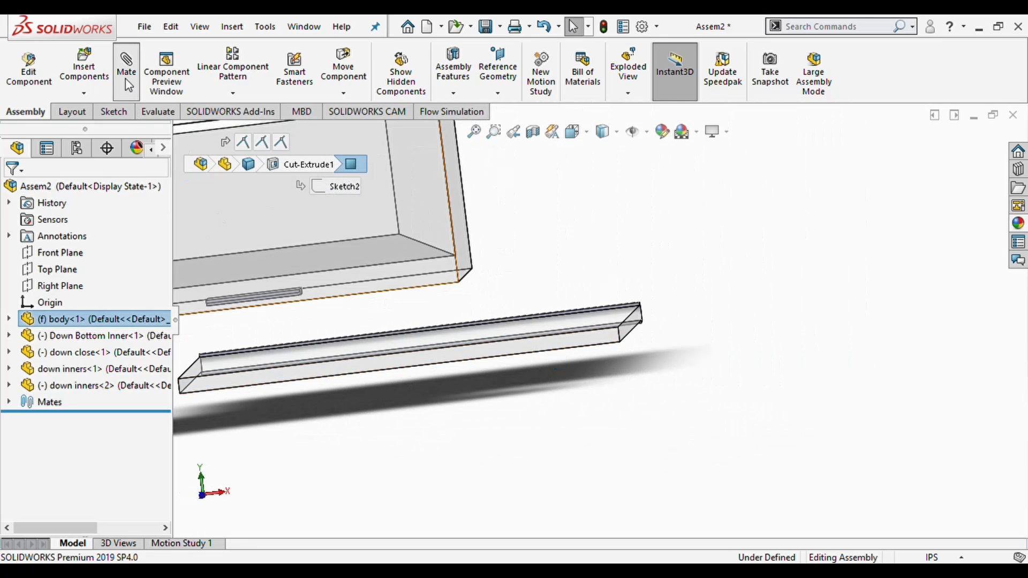
{"action": "left_click", "coordinate": [501, 352]}
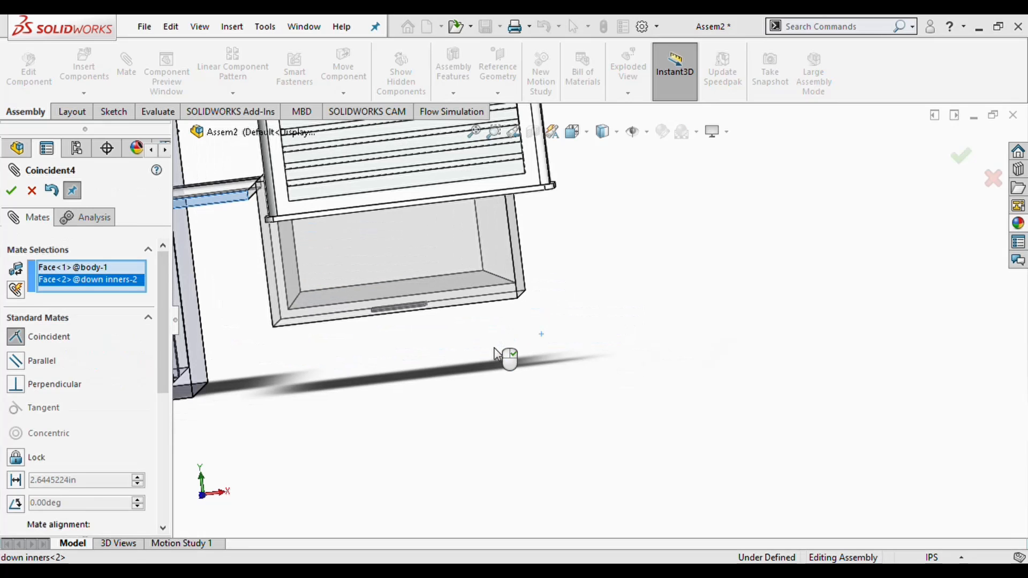
{"action": "key", "text": "Return"}
Add a coincident mate between the body's inner side wall and the end face of the second down inners shelf.
{"action": "middle_click_drag", "start_coordinate": [453, 363], "coordinate": [315, 416]}
{"action": "scroll", "coordinate": [333, 393], "scroll_direction": "up", "scroll_amount": 4}
{"action": "scroll", "coordinate": [697, 244], "scroll_direction": "up", "scroll_amount": 2}
{"action": "middle_click_drag", "start_coordinate": [697, 245], "coordinate": [622, 307]}
{"action": "scroll", "coordinate": [609, 264], "scroll_direction": "down", "scroll_amount": 6}
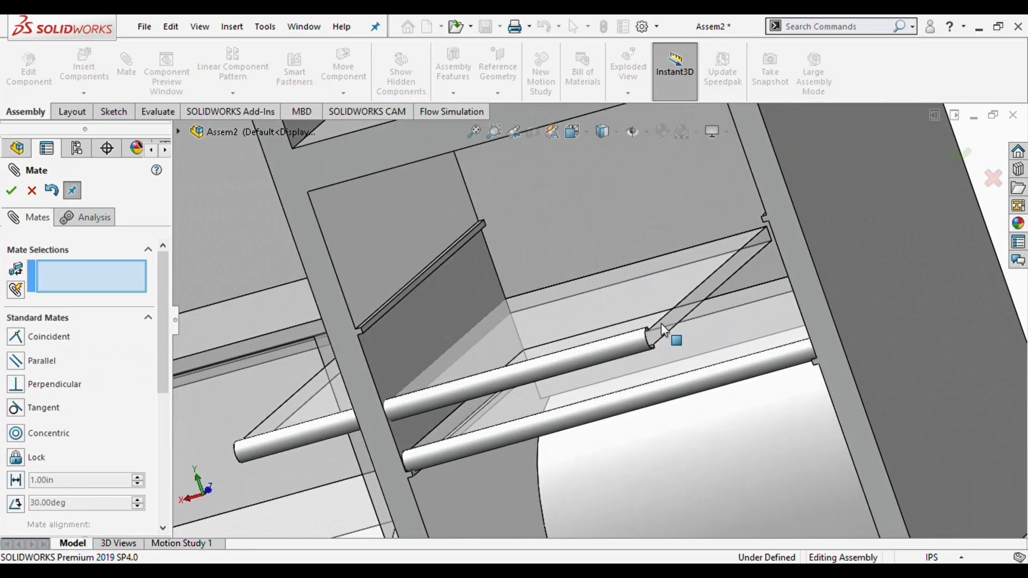
{"action": "middle_click_drag", "start_coordinate": [593, 335], "coordinate": [902, 262]}
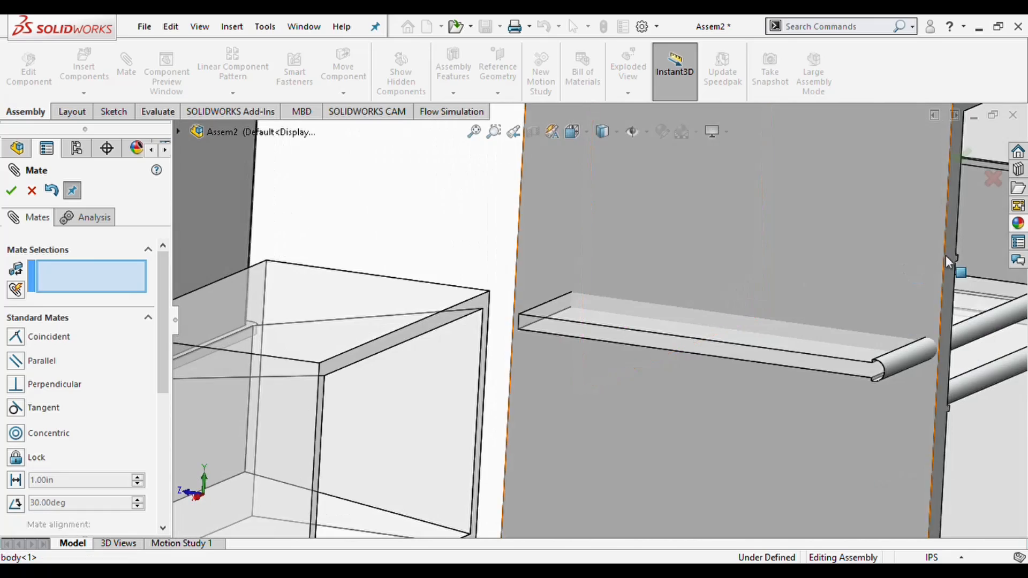
{"action": "left_click", "coordinate": [974, 259]}
{"action": "scroll", "coordinate": [877, 316], "scroll_direction": "up", "scroll_amount": 4}
{"action": "scroll", "coordinate": [860, 293], "scroll_direction": "down", "scroll_amount": 1}
{"action": "middle_click_drag", "start_coordinate": [861, 294], "coordinate": [731, 316]}
{"action": "scroll", "coordinate": [778, 297], "scroll_direction": "down", "scroll_amount": 2}
{"action": "scroll", "coordinate": [734, 351], "scroll_direction": "down", "scroll_amount": 2}
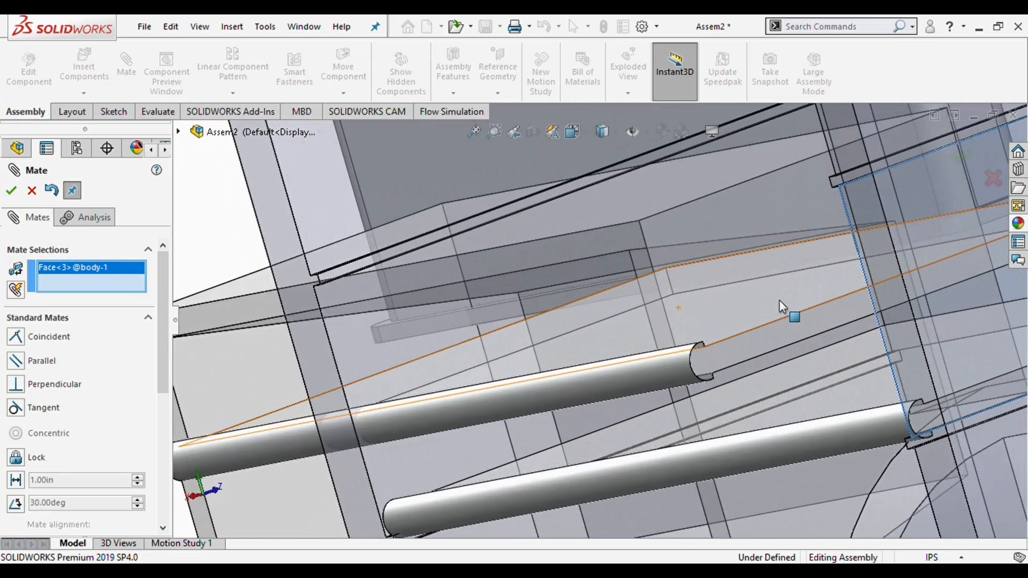
{"action": "left_click", "coordinate": [736, 349]}
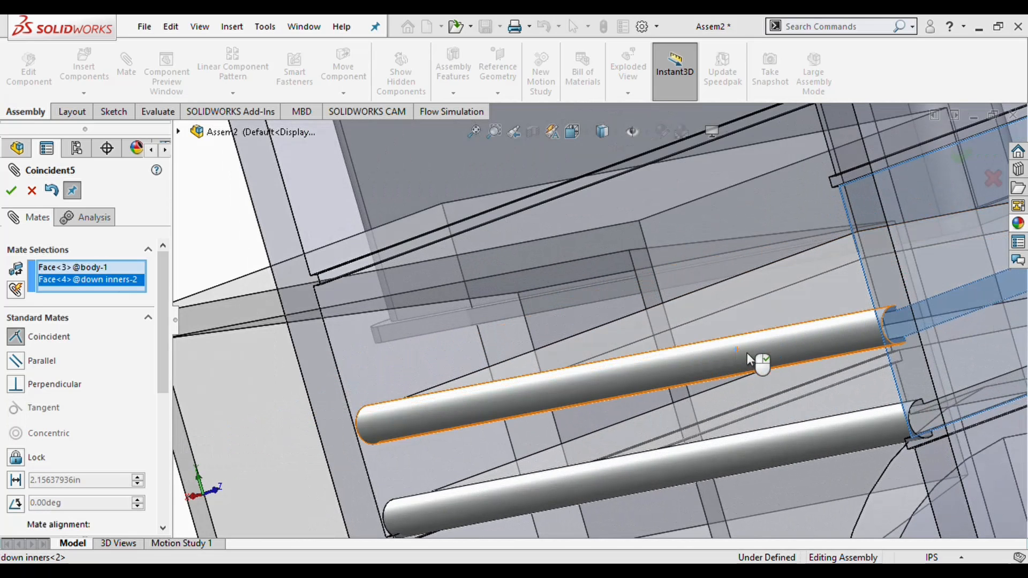
{"action": "left_click", "coordinate": [908, 373]}
Add a coincident mate between the body's upper shelf groove face and the broad flat face of the second down inners shelf, then finish mating.
{"action": "middle_click_drag", "start_coordinate": [622, 342], "coordinate": [651, 400]}
{"action": "scroll", "coordinate": [472, 302], "scroll_direction": "down", "scroll_amount": 4}
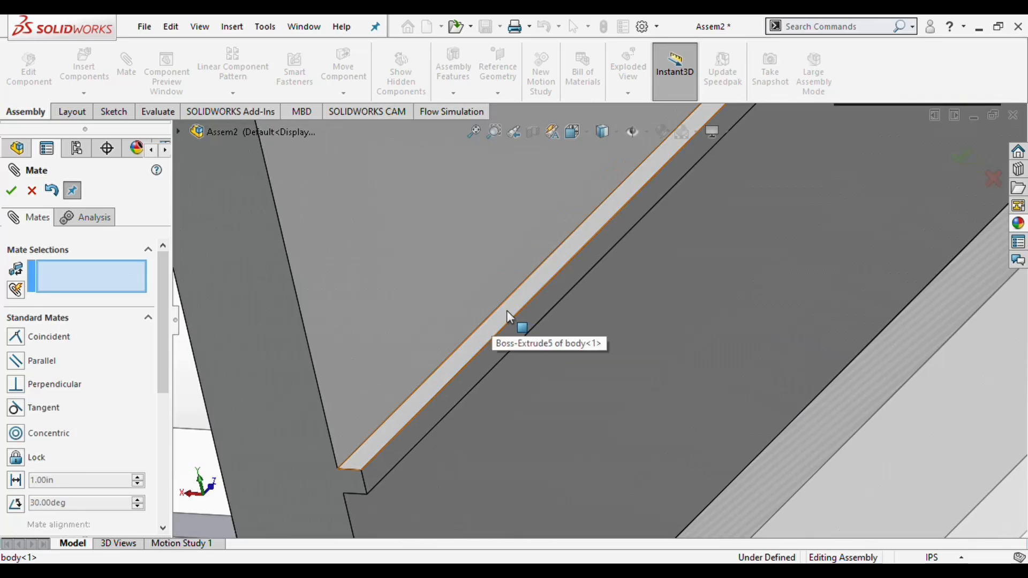
{"action": "left_click", "coordinate": [506, 313]}
{"action": "scroll", "coordinate": [523, 321], "scroll_direction": "up", "scroll_amount": 5}
{"action": "middle_click_drag", "start_coordinate": [593, 365], "coordinate": [637, 371]}
{"action": "left_click", "coordinate": [646, 374]}
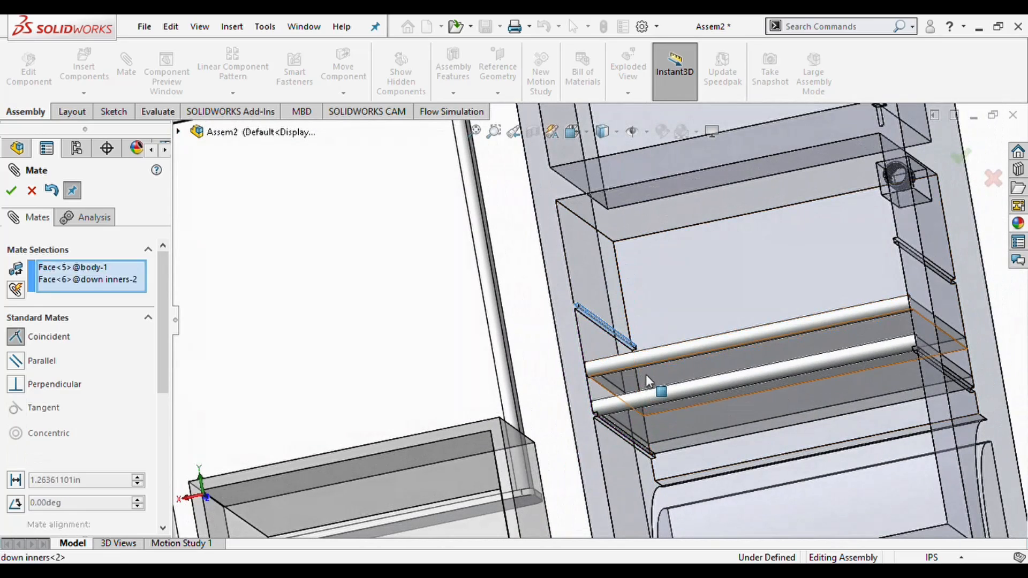
{"action": "left_click", "coordinate": [823, 400]}
{"action": "scroll", "coordinate": [695, 389], "scroll_direction": "up", "scroll_amount": 4}
{"action": "middle_click_drag", "start_coordinate": [683, 393], "coordinate": [650, 440]}
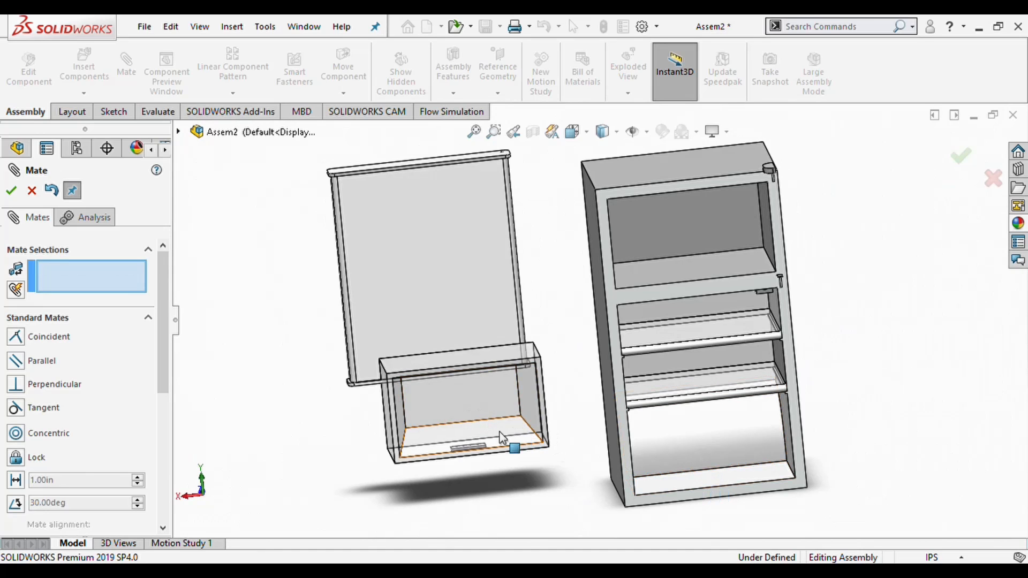
{"action": "left_click", "coordinate": [11, 192]}
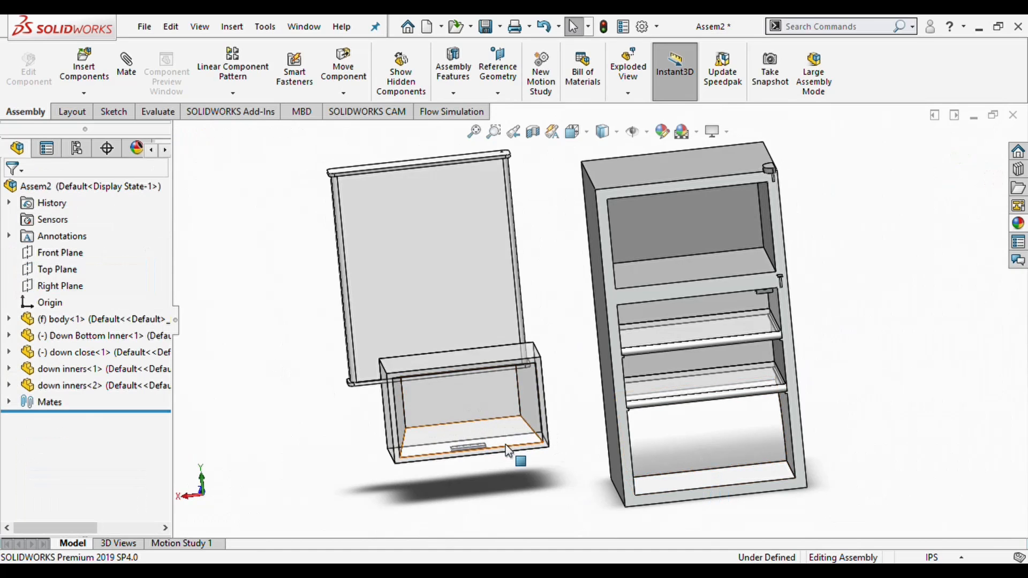
Rotate the Down Bottom Inner drawer freely so its open side turns upward and the handle faces the front.
{"action": "left_click", "coordinate": [519, 444]}
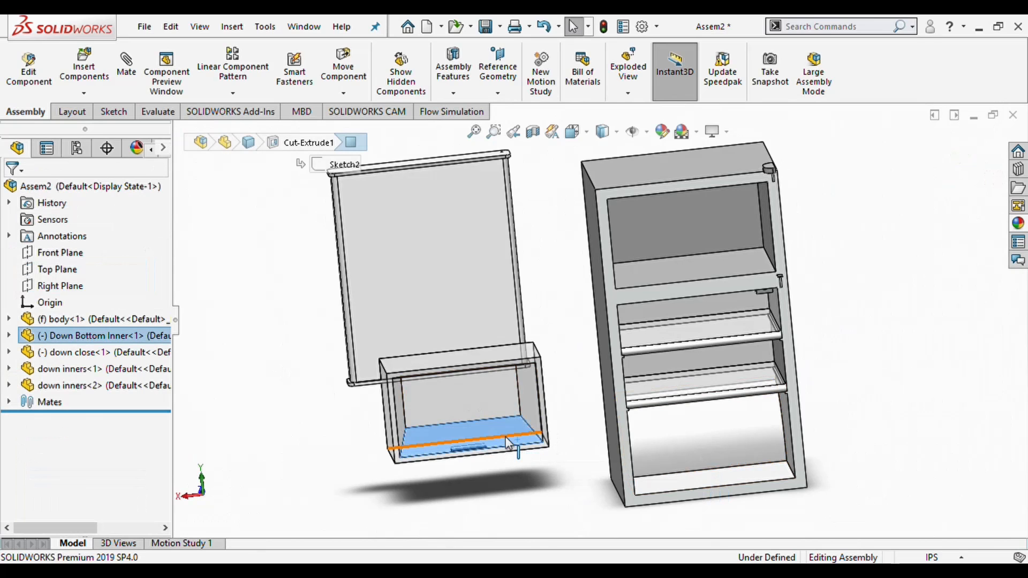
{"action": "left_click", "coordinate": [349, 97]}
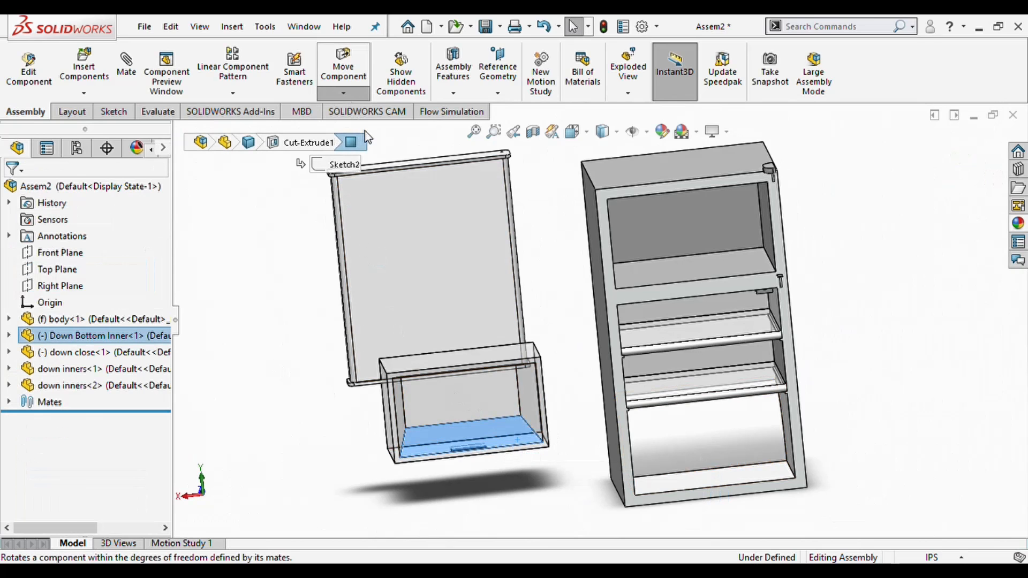
{"action": "left_click", "coordinate": [368, 134]}
{"action": "left_click_drag", "start_coordinate": [469, 451], "coordinate": [451, 202]}
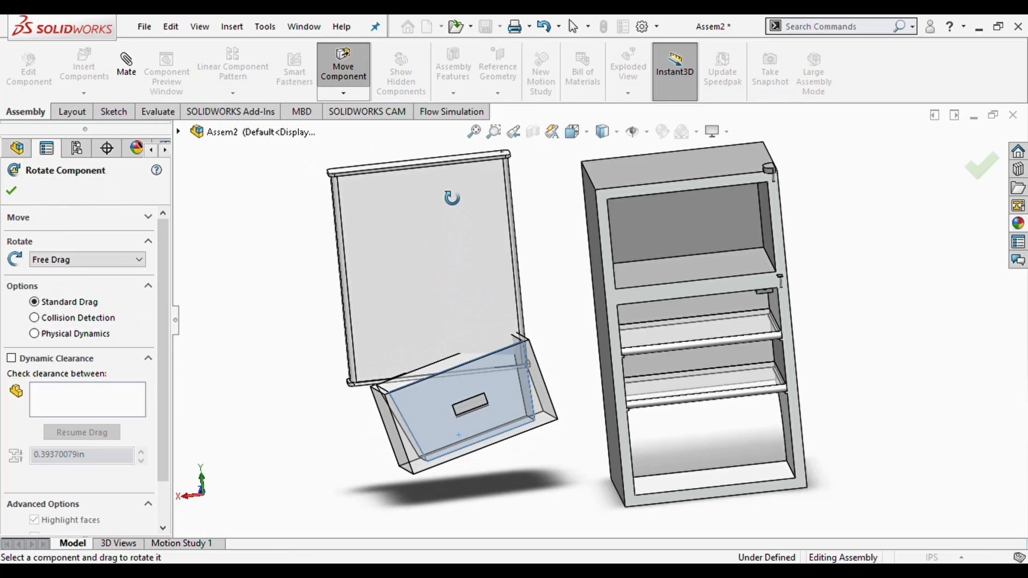
{"action": "left_click", "coordinate": [11, 191]}
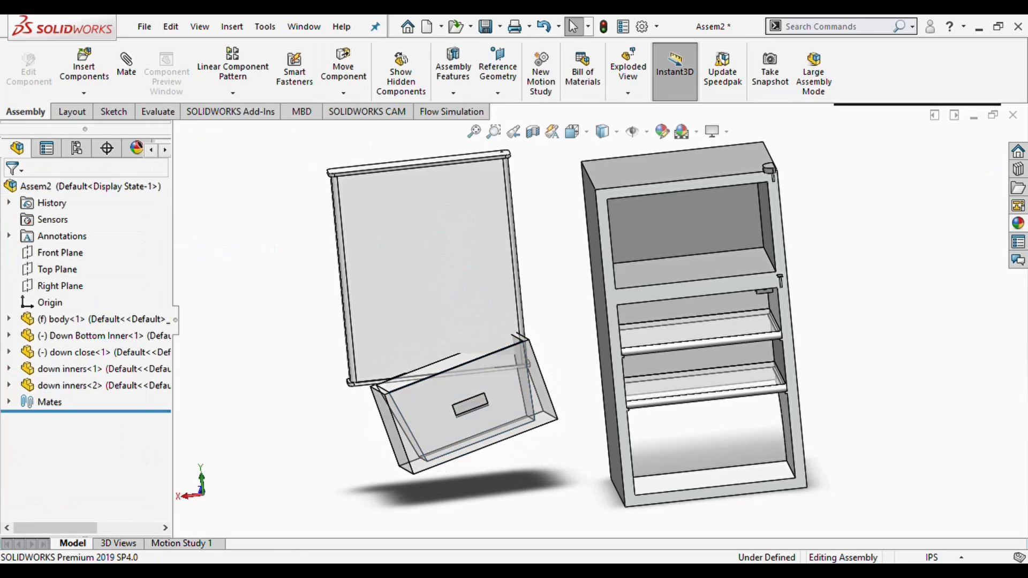
Add a coincident mate between the floor of the body's lower compartment and the bottom face of the Down Bottom Inner drawer.
{"action": "left_click", "coordinate": [711, 476]}
{"action": "key", "text": "ctrl+8"}
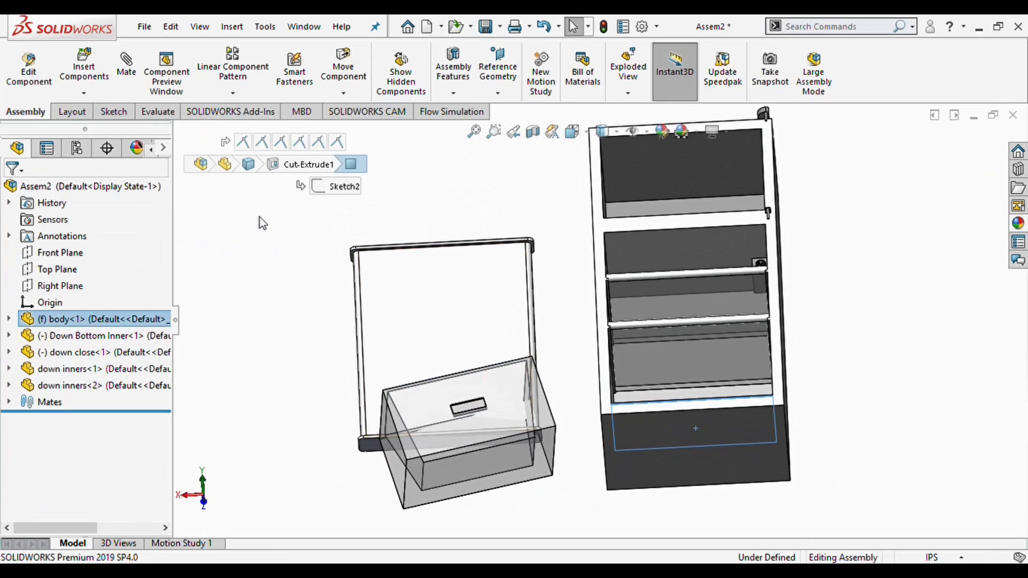
{"action": "left_click", "coordinate": [127, 64]}
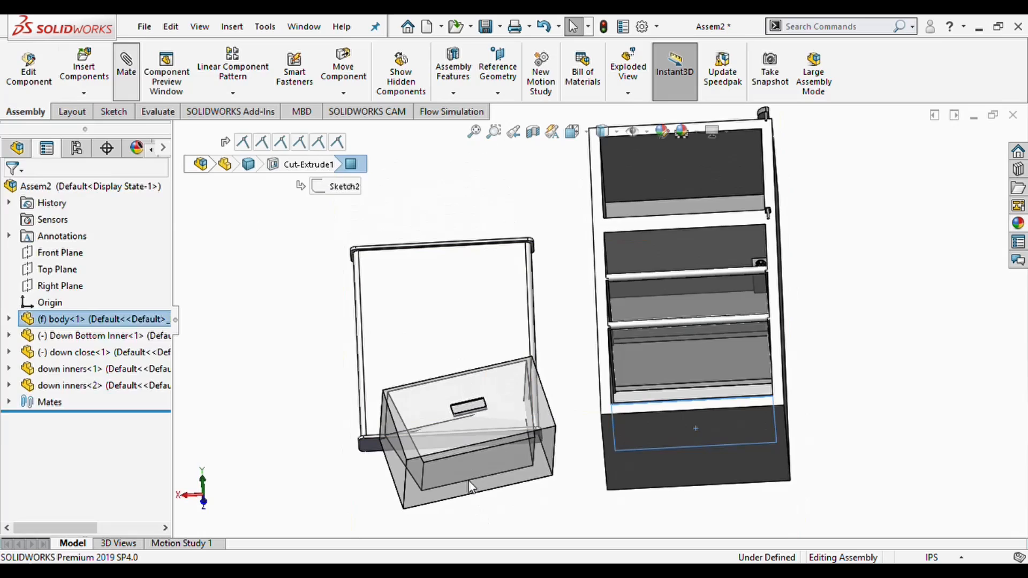
{"action": "left_click", "coordinate": [547, 447]}
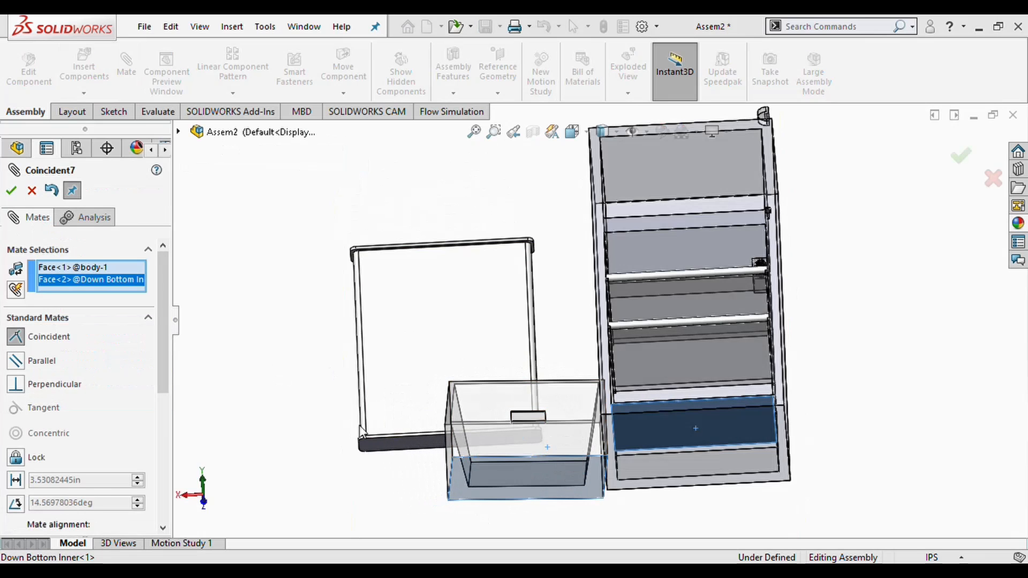
{"action": "left_click", "coordinate": [722, 486]}
Move the Down Bottom Inner drawer in front of its compartment and add a coincident mate between its side face and the body's inner side wall.
{"action": "middle_click_drag", "start_coordinate": [696, 451], "coordinate": [690, 557]}
{"action": "left_click_drag", "start_coordinate": [490, 433], "coordinate": [587, 456]}
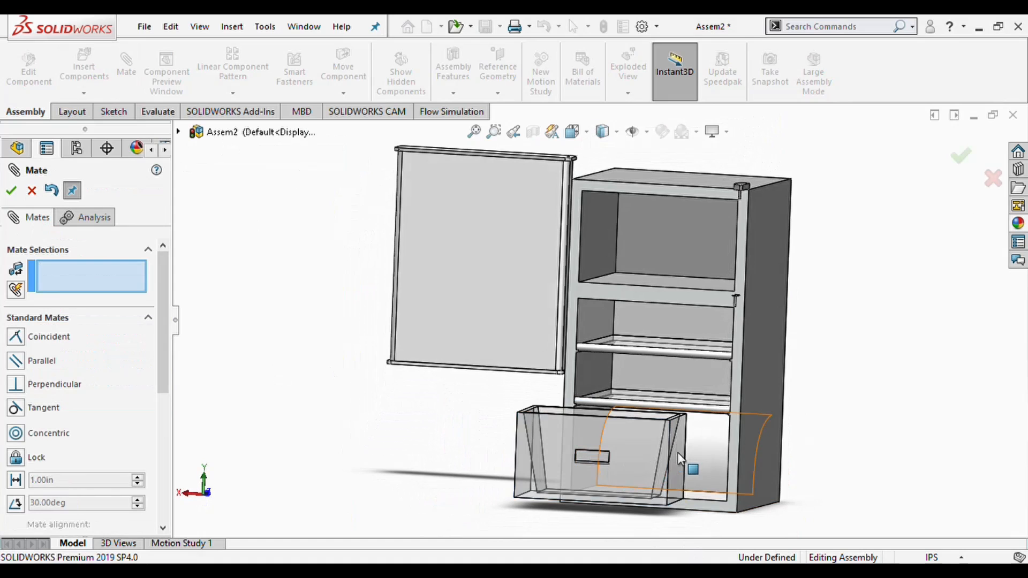
{"action": "middle_click_drag", "start_coordinate": [699, 464], "coordinate": [759, 412]}
{"action": "left_click", "coordinate": [745, 384]}
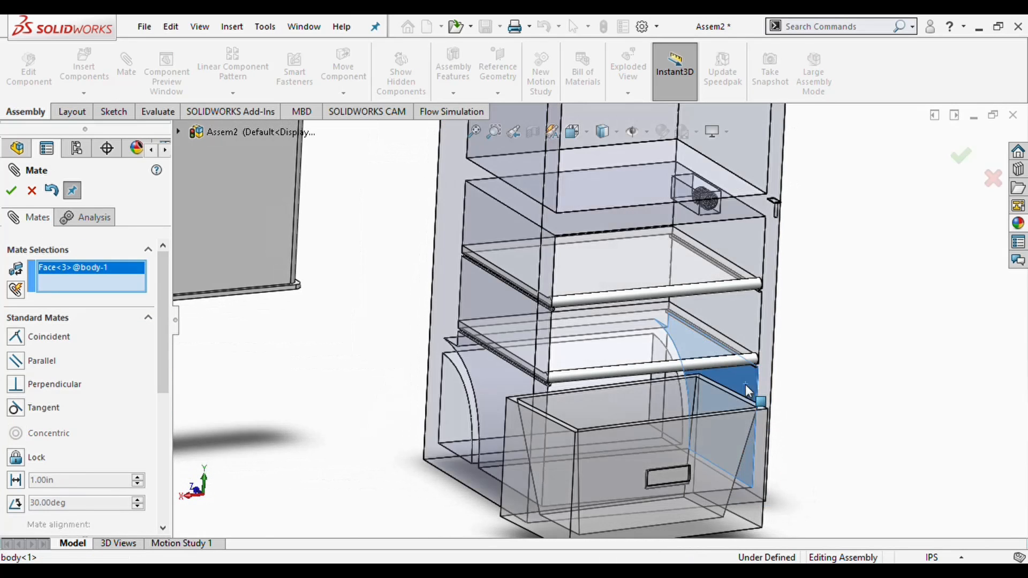
{"action": "middle_click_drag", "start_coordinate": [749, 449], "coordinate": [694, 463]}
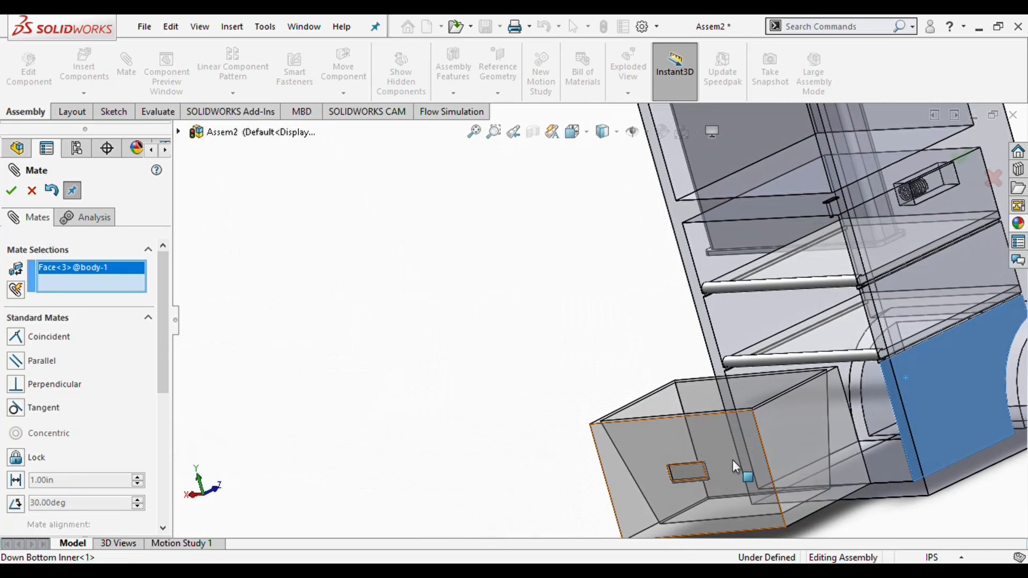
{"action": "left_click", "coordinate": [795, 435]}
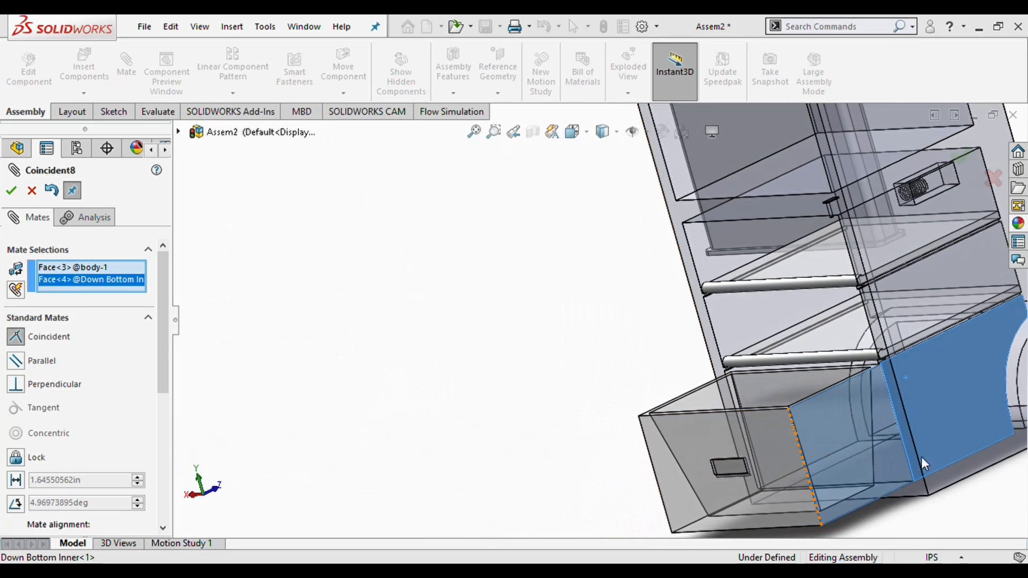
{"action": "key", "text": "Return"}
Add a coincident mate between the body's front frame face and the handle-side front face of the Down Bottom Inner drawer.
{"action": "middle_click_drag", "start_coordinate": [824, 457], "coordinate": [929, 414]}
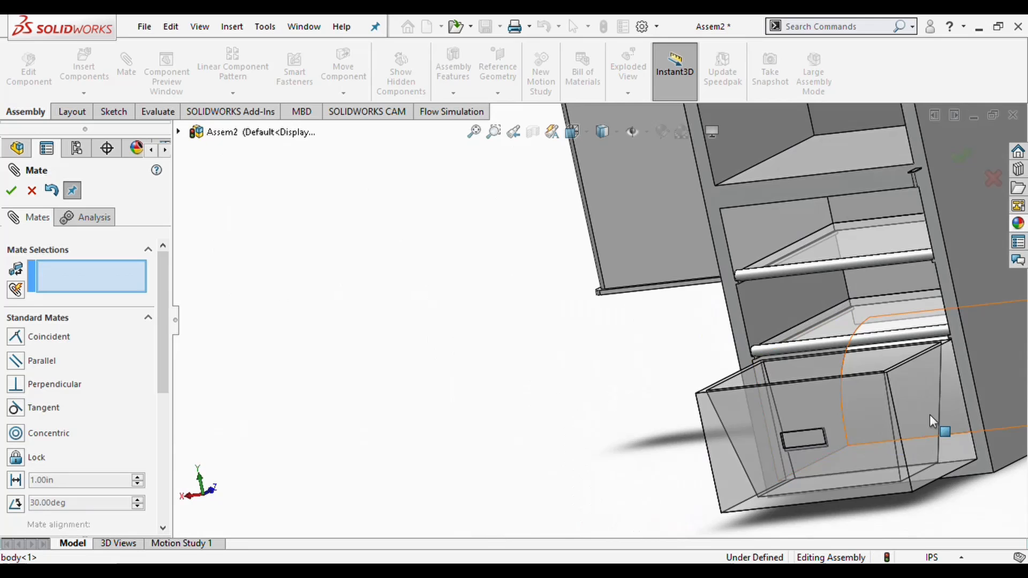
{"action": "left_click", "coordinate": [967, 388]}
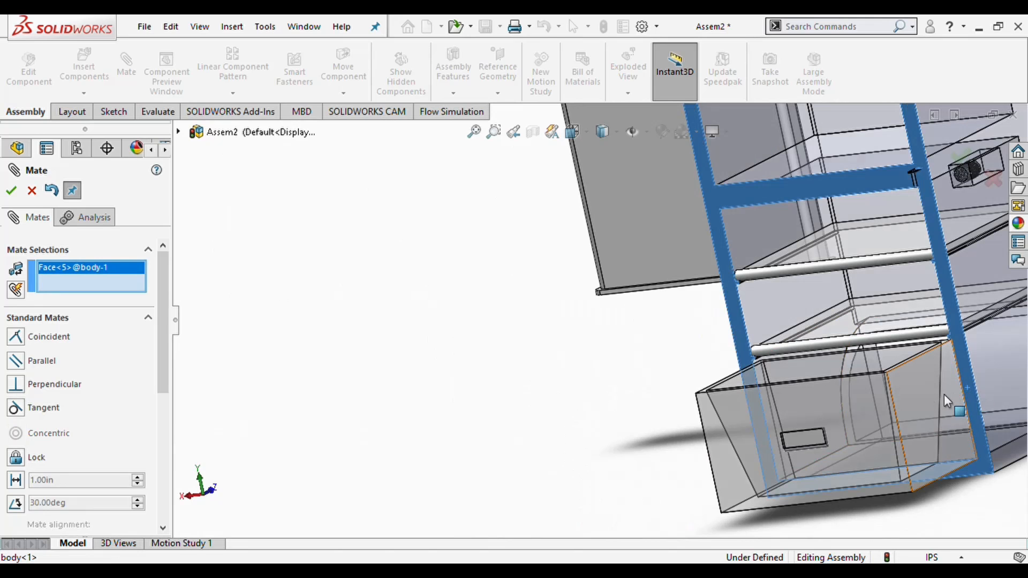
{"action": "left_click", "coordinate": [870, 478]}
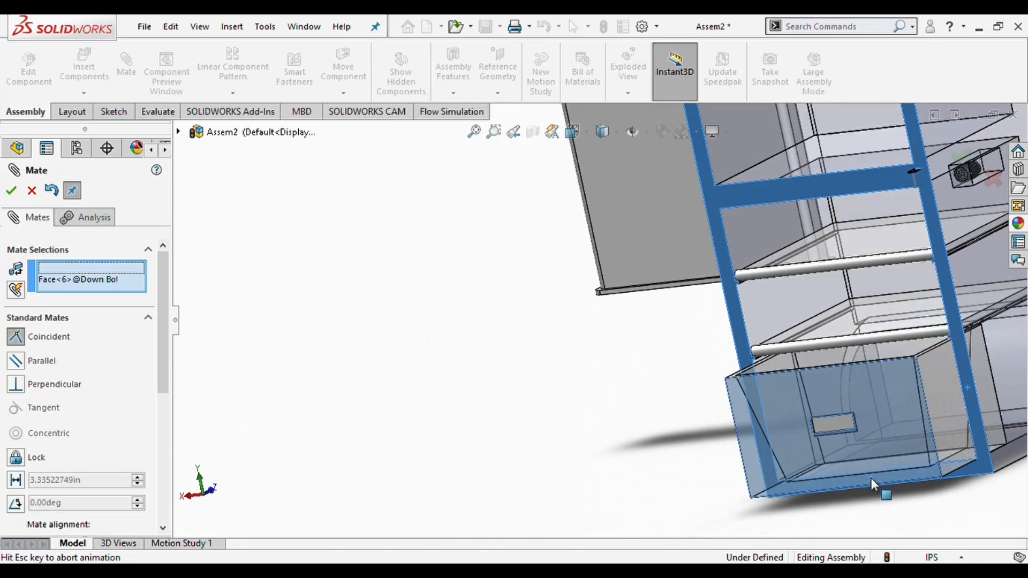
{"action": "left_click", "coordinate": [1013, 508]}
Add a concentric mate between the middle hinge pin on the body and the hole in the down close door's top cap.
{"action": "scroll", "coordinate": [814, 454], "scroll_direction": "up", "scroll_amount": 5}
{"action": "middle_click_drag", "start_coordinate": [733, 429], "coordinate": [746, 252]}
{"action": "scroll", "coordinate": [785, 195], "scroll_direction": "down", "scroll_amount": 3}
{"action": "scroll", "coordinate": [782, 243], "scroll_direction": "down", "scroll_amount": 6}
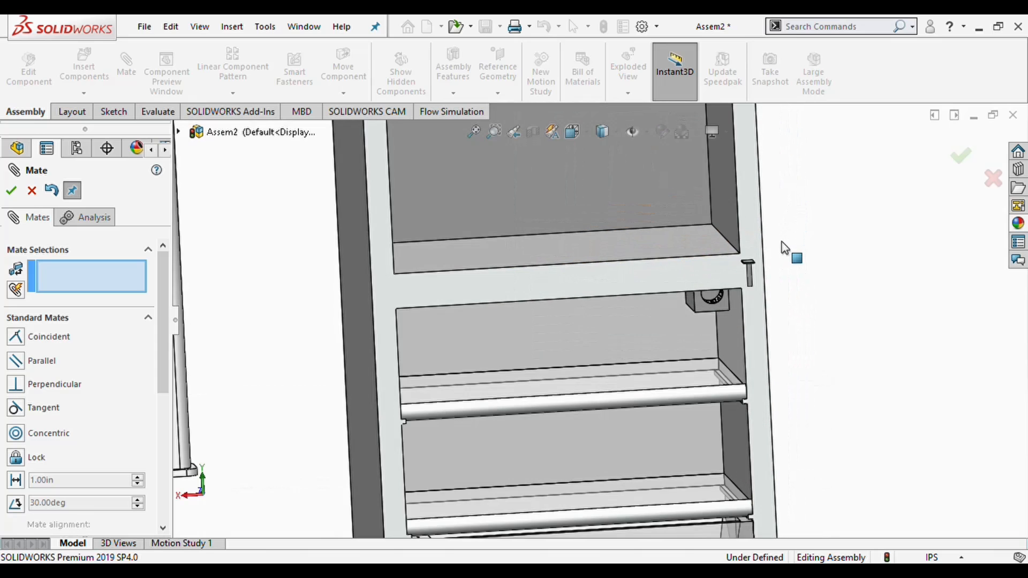
{"action": "left_click", "coordinate": [696, 306]}
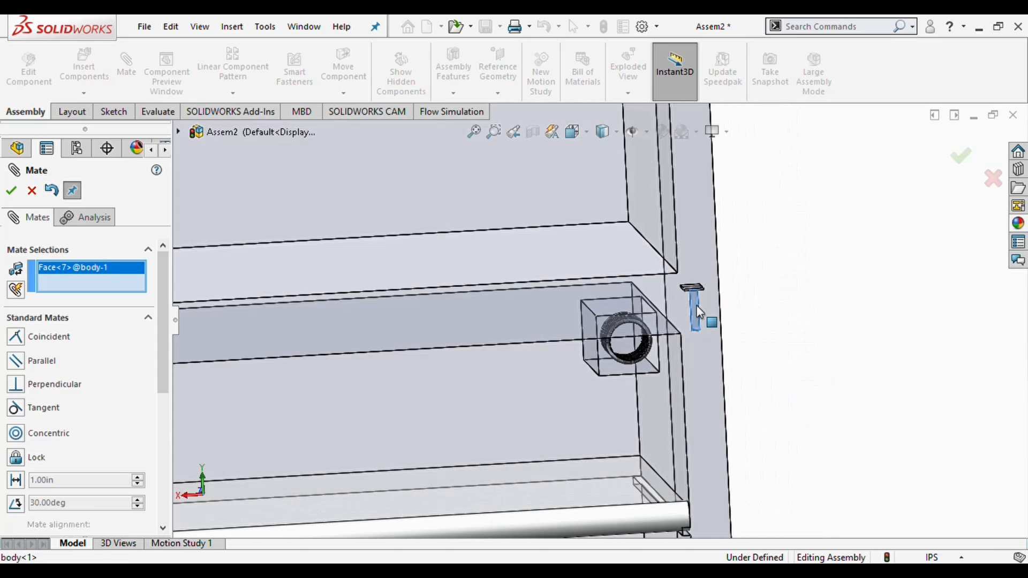
{"action": "scroll", "coordinate": [697, 307], "scroll_direction": "up", "scroll_amount": 5}
{"action": "scroll", "coordinate": [465, 251], "scroll_direction": "down", "scroll_amount": 2}
{"action": "scroll", "coordinate": [469, 243], "scroll_direction": "down", "scroll_amount": 8}
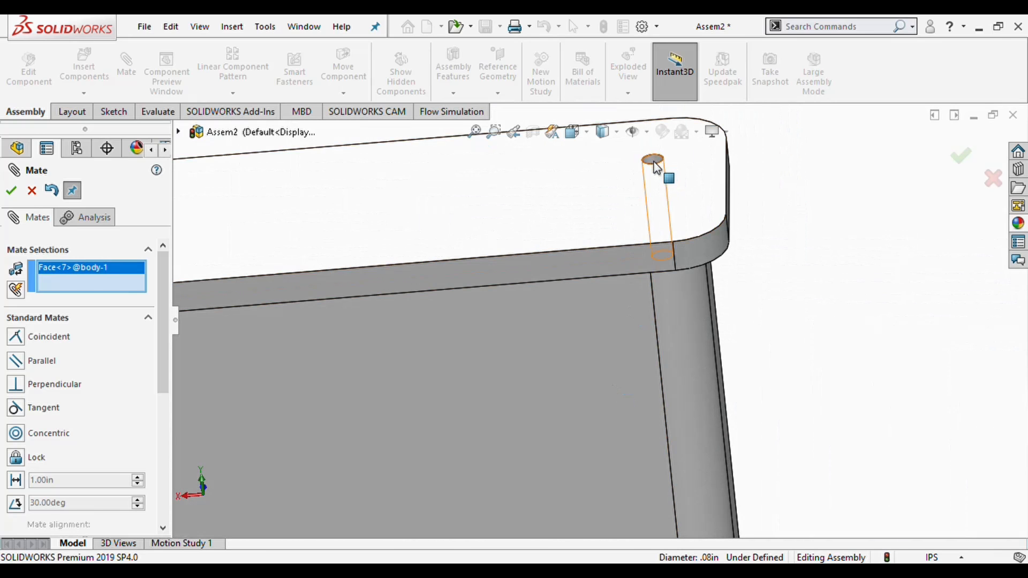
{"action": "left_click", "coordinate": [654, 162]}
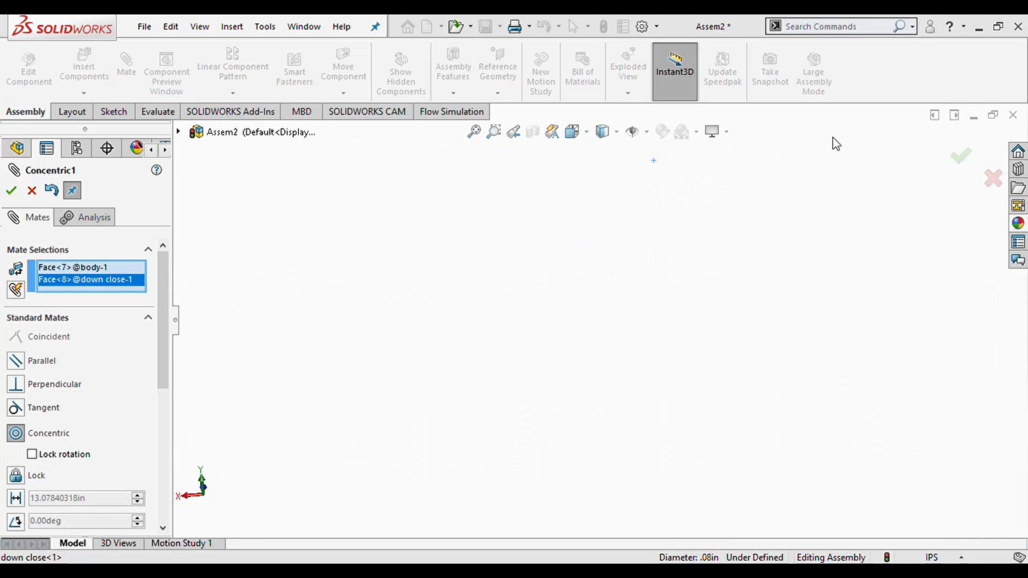
{"action": "left_click", "coordinate": [840, 145]}
Slide the down close door down along its hinge axis so its top edge sits below the middle hinge pin.
{"action": "scroll", "coordinate": [713, 310], "scroll_direction": "up", "scroll_amount": 6}
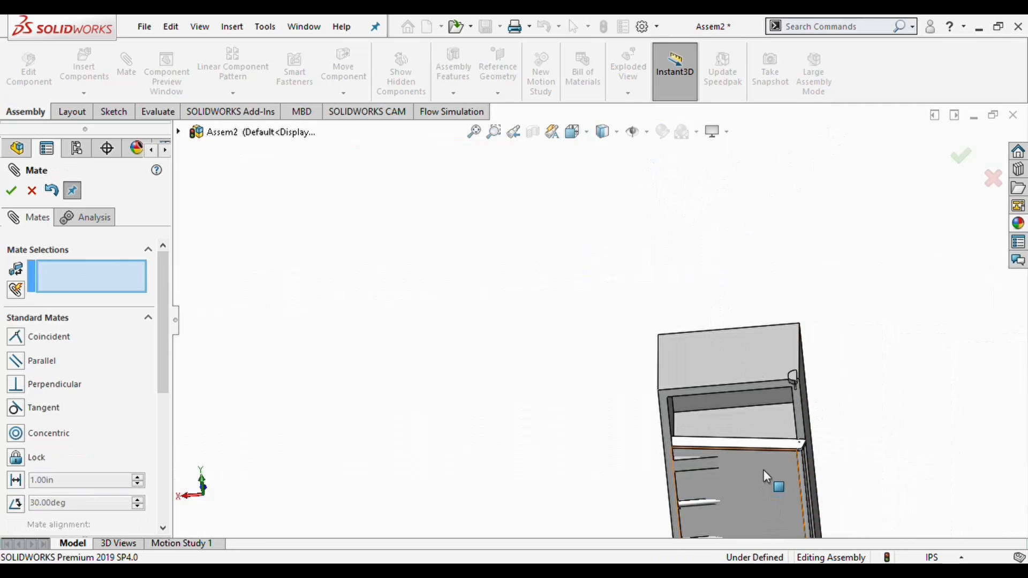
{"action": "scroll", "coordinate": [765, 469], "scroll_direction": "up", "scroll_amount": 3}
{"action": "middle_click_drag", "start_coordinate": [637, 396], "coordinate": [682, 332]}
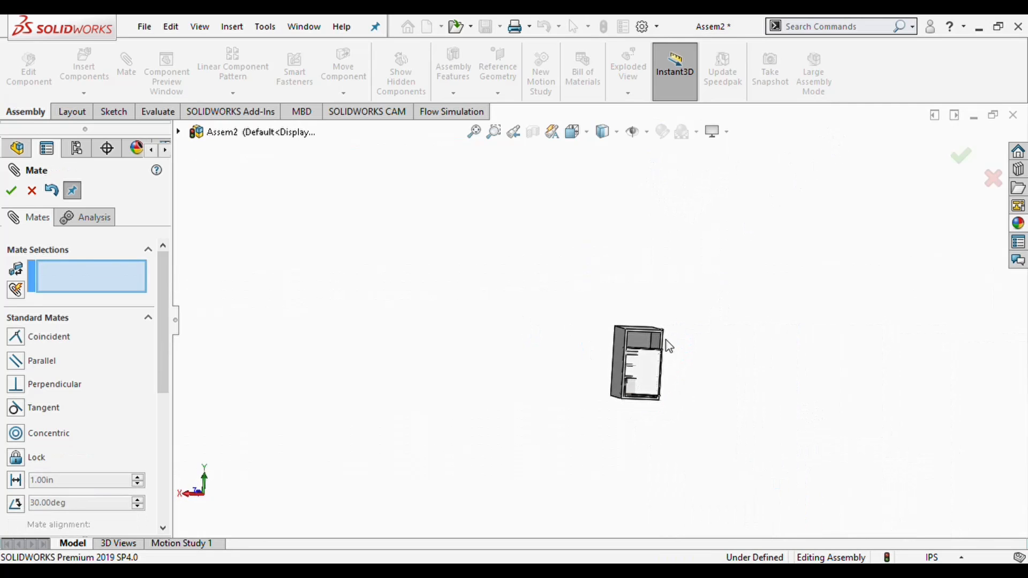
{"action": "scroll", "coordinate": [668, 346], "scroll_direction": "down", "scroll_amount": 5}
{"action": "left_click_drag", "start_coordinate": [617, 369], "coordinate": [609, 437]}
{"action": "scroll", "coordinate": [659, 368], "scroll_direction": "down", "scroll_amount": 4}
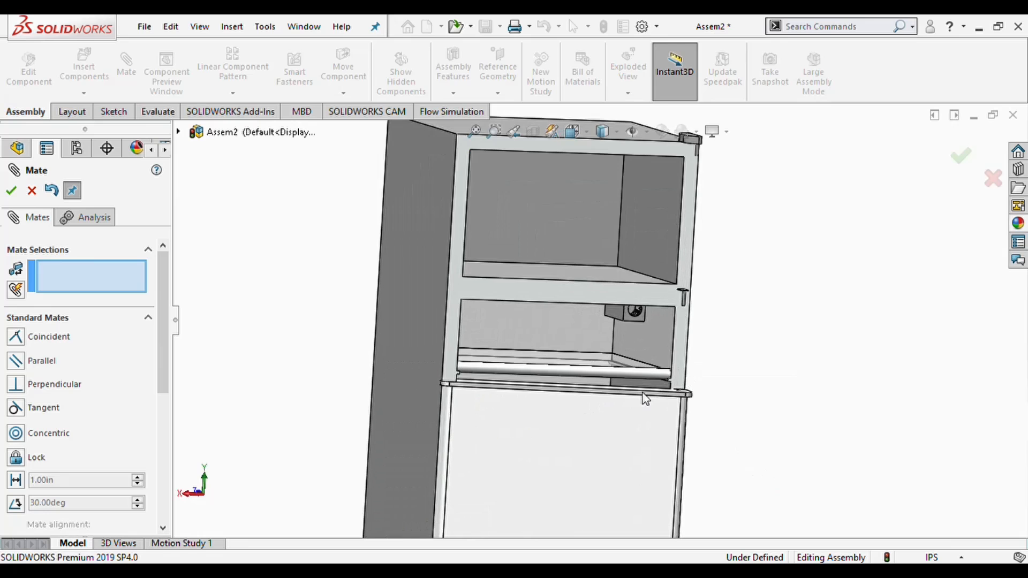
{"action": "scroll", "coordinate": [675, 345], "scroll_direction": "down", "scroll_amount": 3}
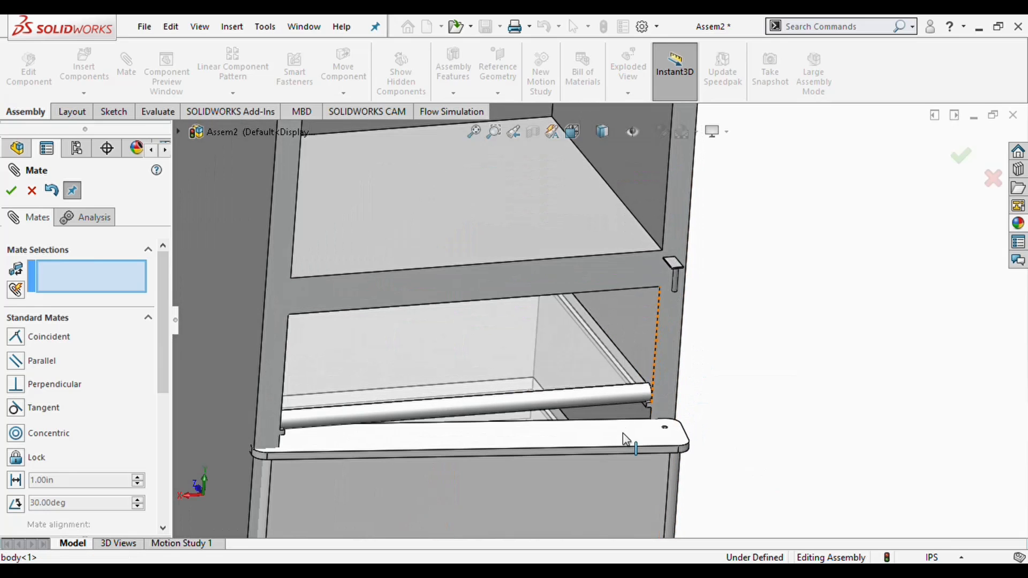
Add a coincident mate between the down close door's top face and the underside of the body's middle hinge plate.
{"action": "left_click", "coordinate": [622, 435]}
{"action": "scroll", "coordinate": [659, 380], "scroll_direction": "up", "scroll_amount": 4}
{"action": "middle_click_drag", "start_coordinate": [661, 384], "coordinate": [648, 277]}
{"action": "scroll", "coordinate": [648, 278], "scroll_direction": "down", "scroll_amount": 5}
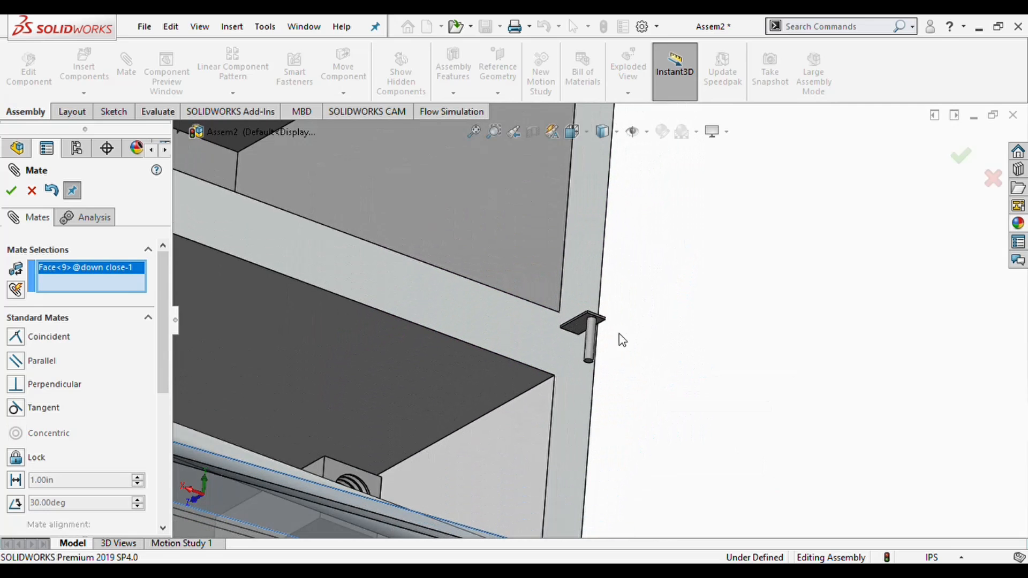
{"action": "left_click", "coordinate": [577, 326]}
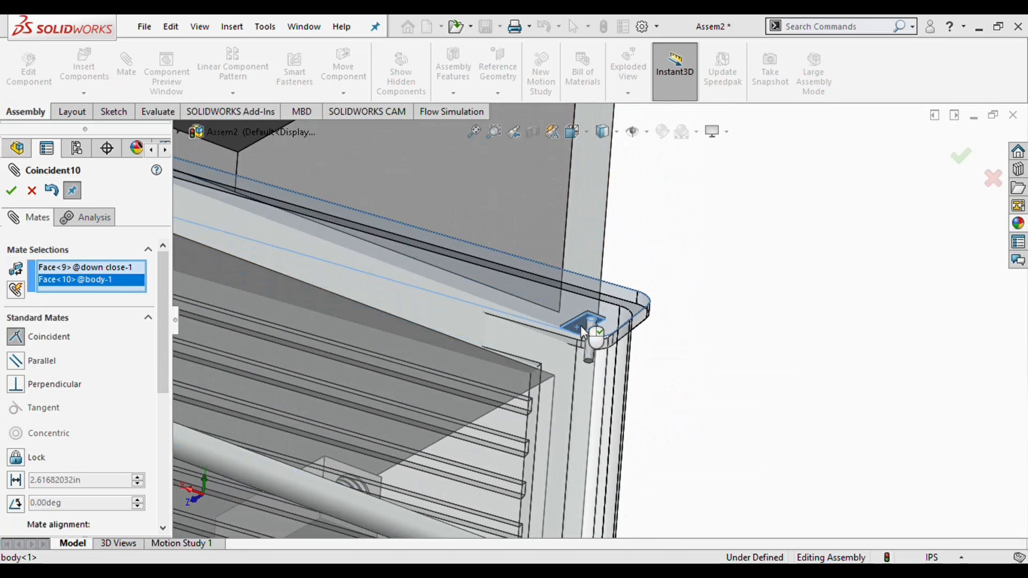
{"action": "key", "text": "Return"}
Swing the down close door open about its hinge and finish mating.
{"action": "scroll", "coordinate": [642, 388], "scroll_direction": "up", "scroll_amount": 6}
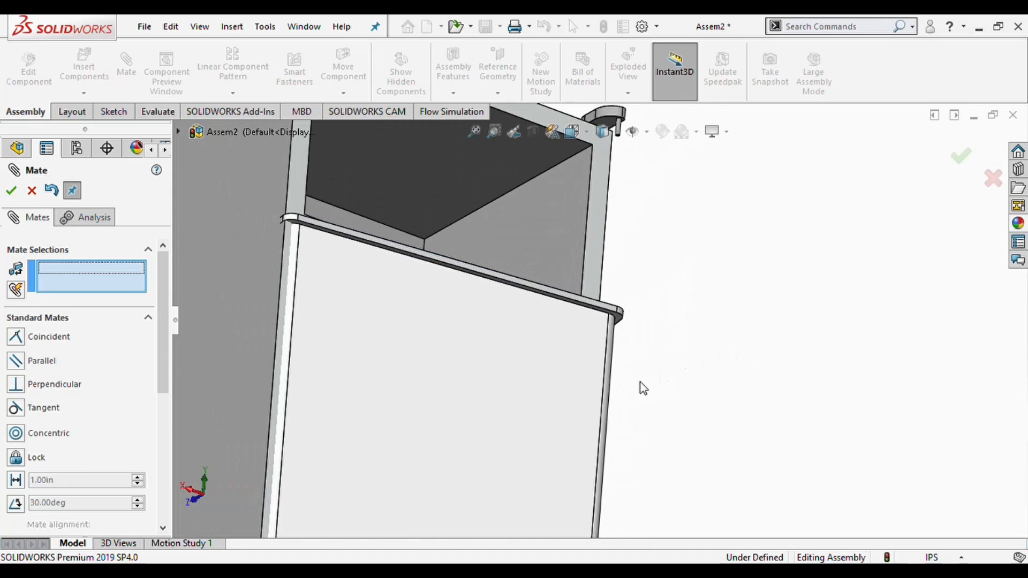
{"action": "middle_click_drag", "start_coordinate": [603, 384], "coordinate": [601, 487]}
{"action": "scroll", "coordinate": [523, 484], "scroll_direction": "up", "scroll_amount": 6}
{"action": "left_click_drag", "start_coordinate": [536, 419], "coordinate": [733, 396]}
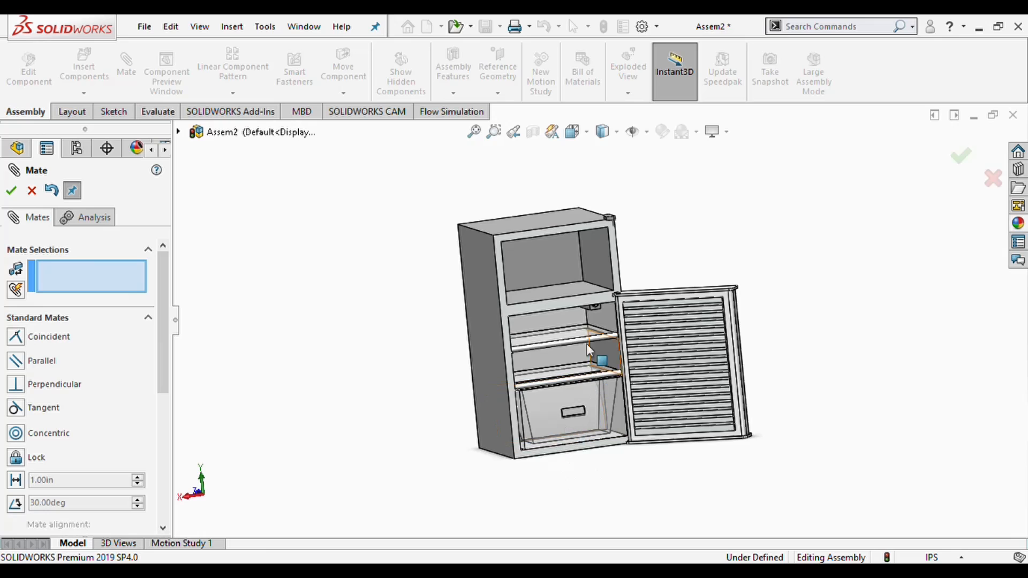
{"action": "left_click", "coordinate": [11, 192]}
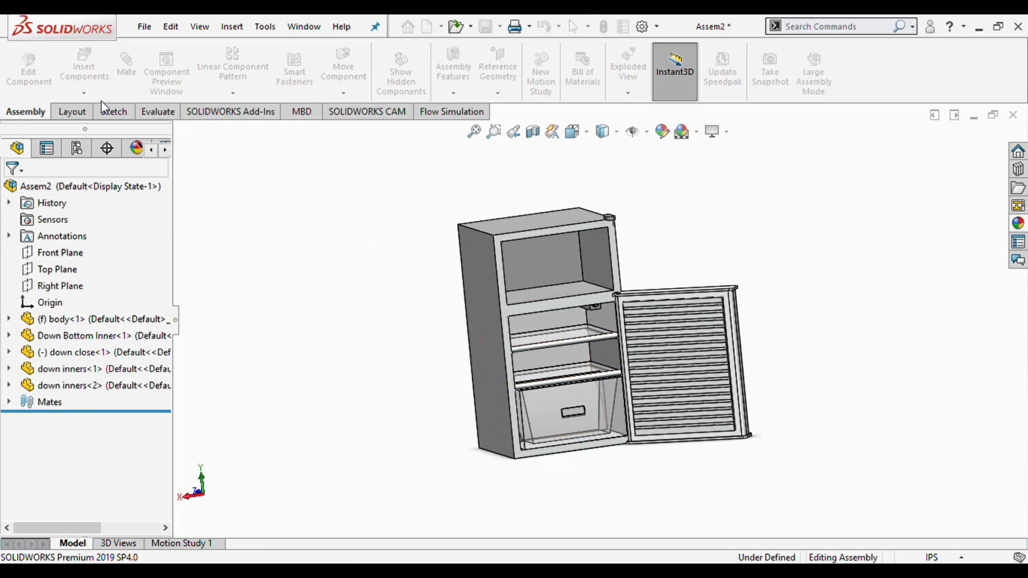
Insert the light component and place it beside the refrigerator body.
{"action": "left_click", "coordinate": [85, 70]}
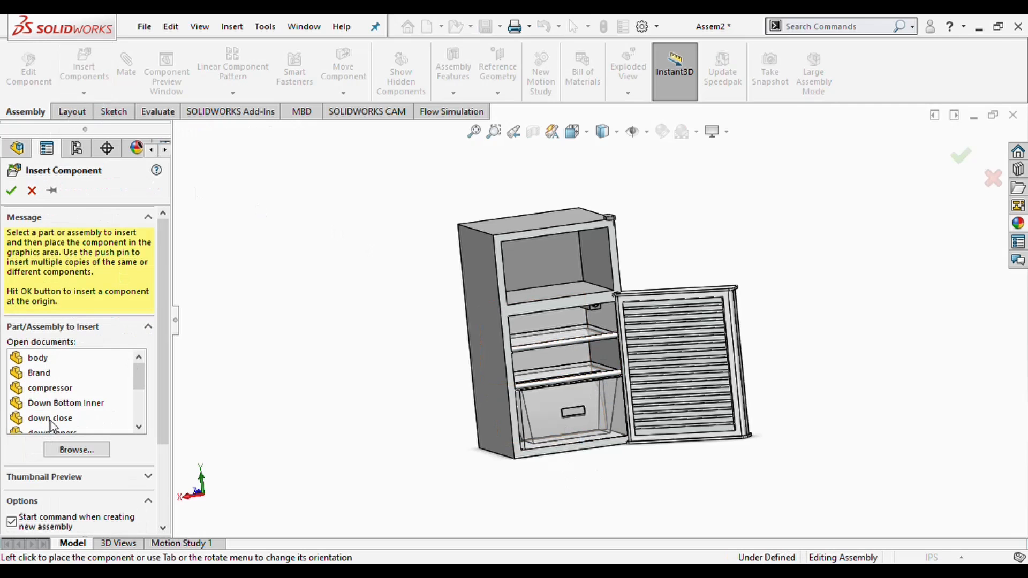
{"action": "scroll", "coordinate": [51, 420], "scroll_direction": "down", "scroll_amount": 2}
{"action": "left_click", "coordinate": [47, 390]}
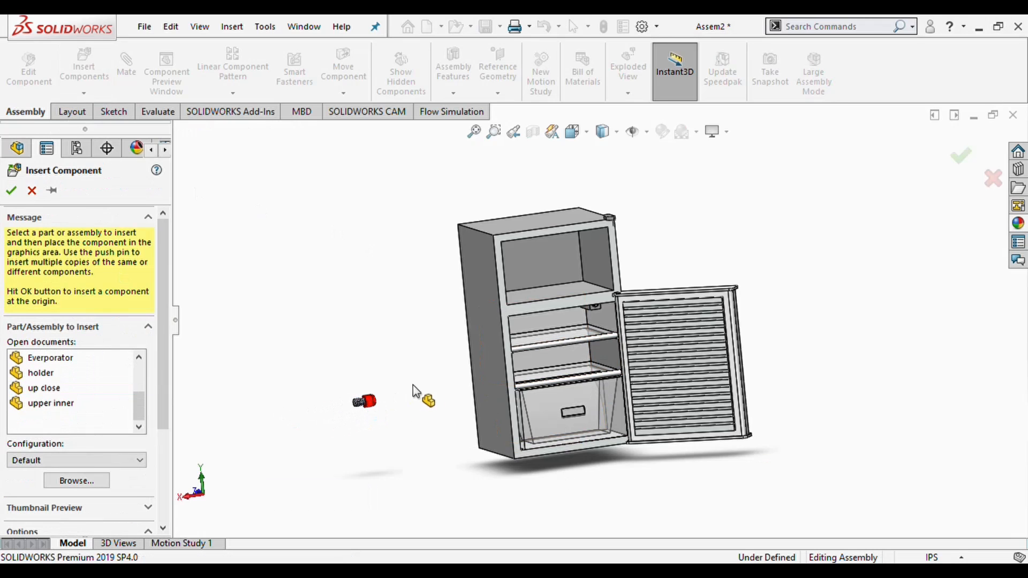
{"action": "left_click", "coordinate": [367, 408]}
Add a coincident mate between the light's flat shoulder face around the thread and the front face of the body's socket block.
{"action": "scroll", "coordinate": [588, 300], "scroll_direction": "down", "scroll_amount": 5}
{"action": "scroll", "coordinate": [600, 299], "scroll_direction": "up", "scroll_amount": 5}
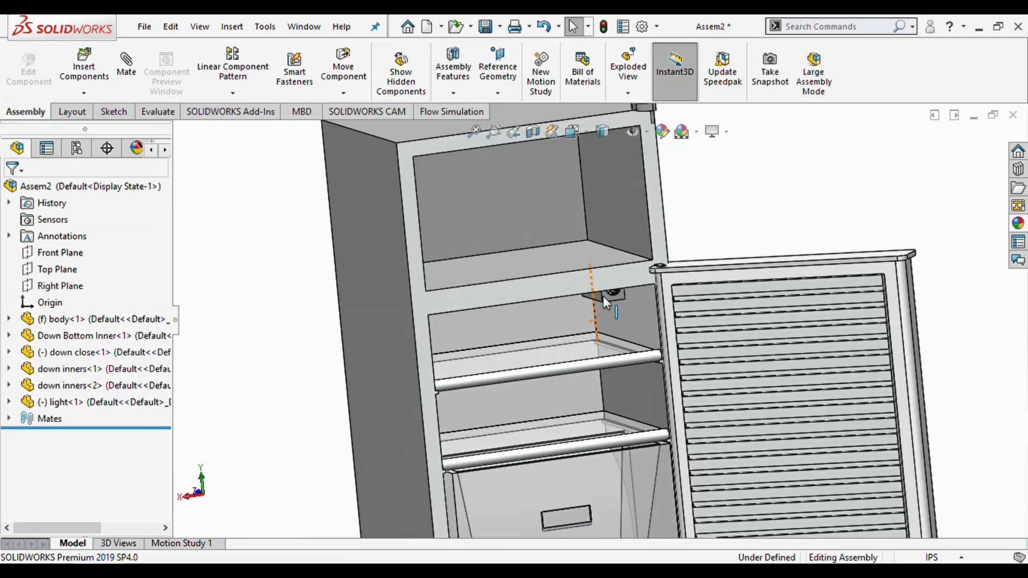
{"action": "scroll", "coordinate": [271, 442], "scroll_direction": "down", "scroll_amount": 5}
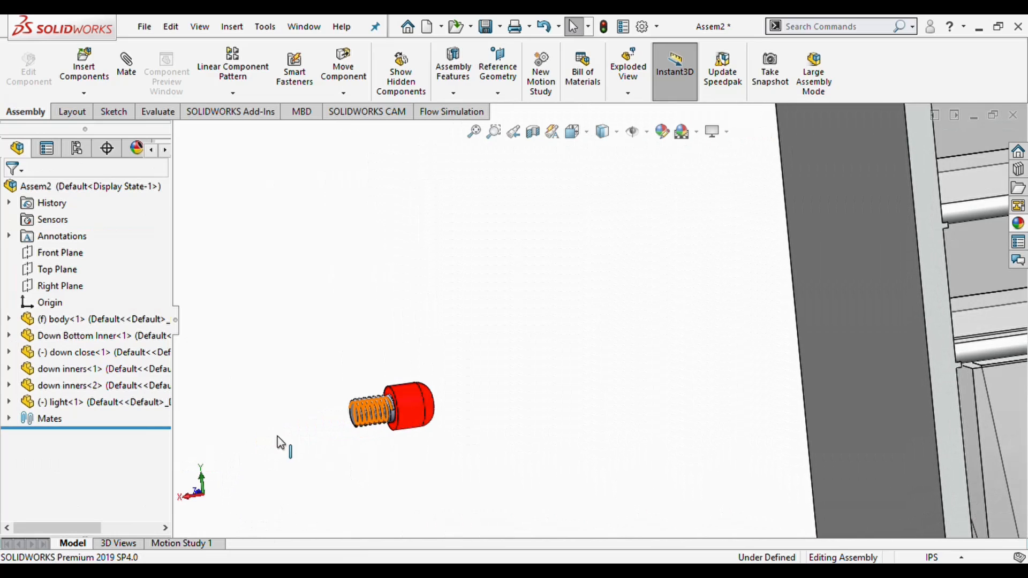
{"action": "scroll", "coordinate": [389, 405], "scroll_direction": "down", "scroll_amount": 5}
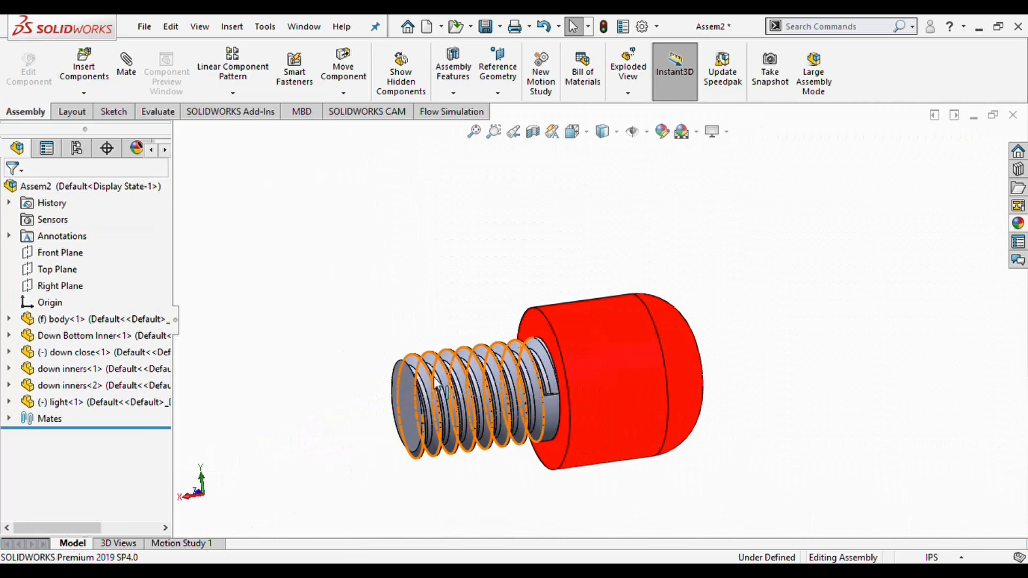
{"action": "left_click", "coordinate": [529, 326]}
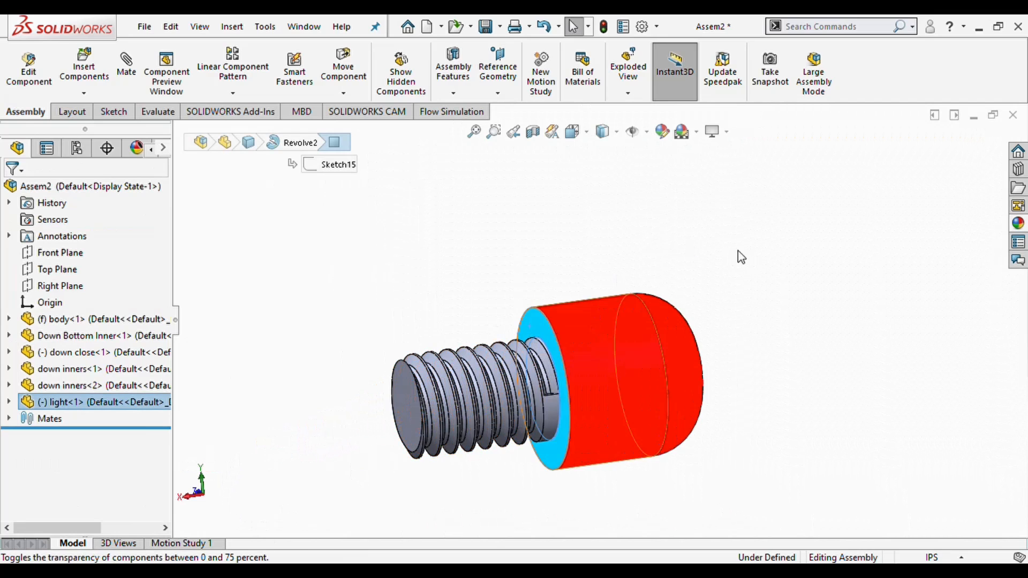
{"action": "key", "text": "m"}
{"action": "scroll", "coordinate": [636, 379], "scroll_direction": "up", "scroll_amount": 10}
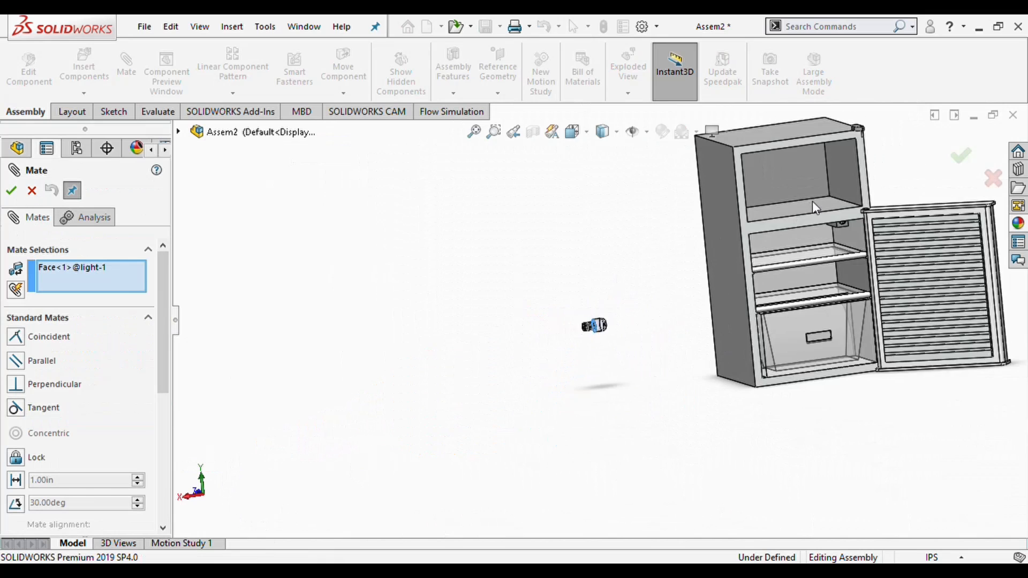
{"action": "scroll", "coordinate": [812, 200], "scroll_direction": "down", "scroll_amount": 10}
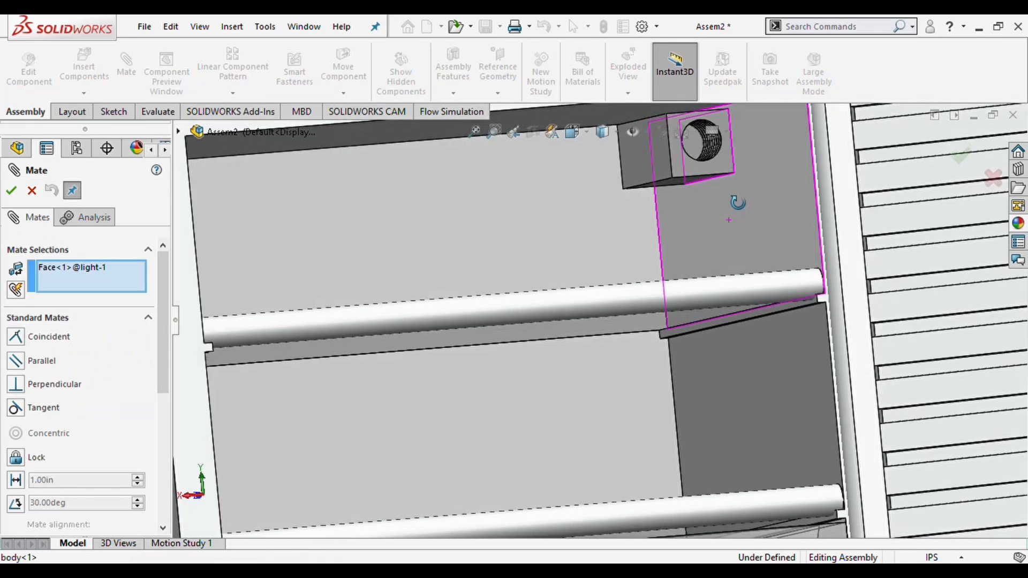
{"action": "middle_click_drag", "start_coordinate": [738, 202], "coordinate": [728, 191]}
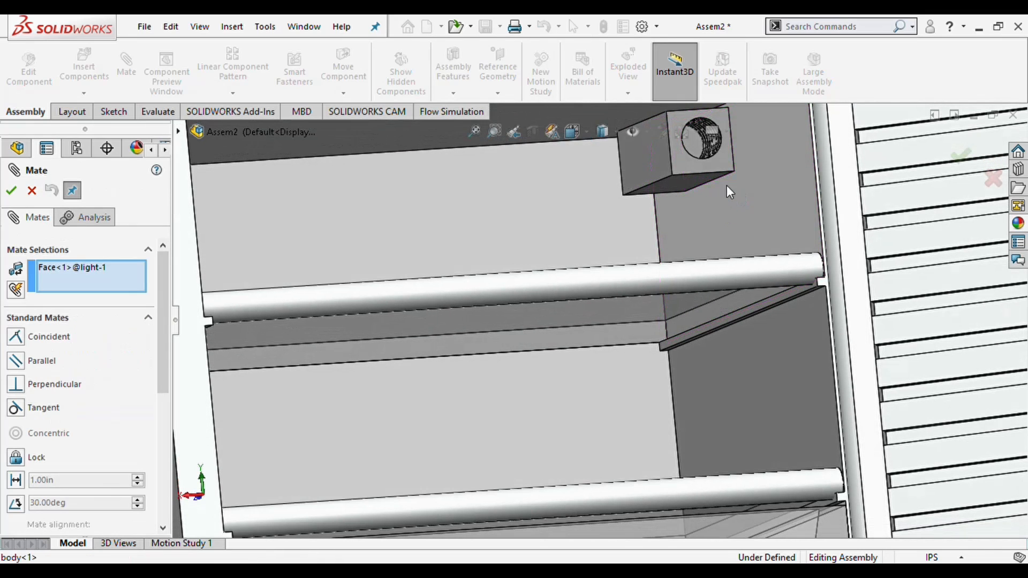
{"action": "left_click", "coordinate": [685, 162]}
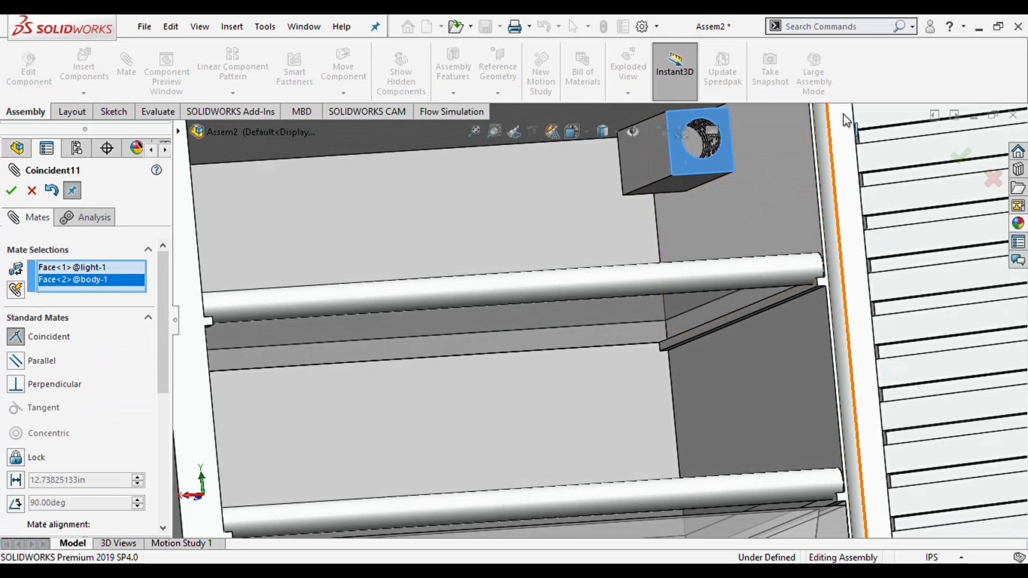
{"action": "key", "text": "Return"}
Move the light over the threaded hole of the socket block and fix it in place.
{"action": "key", "text": "f"}
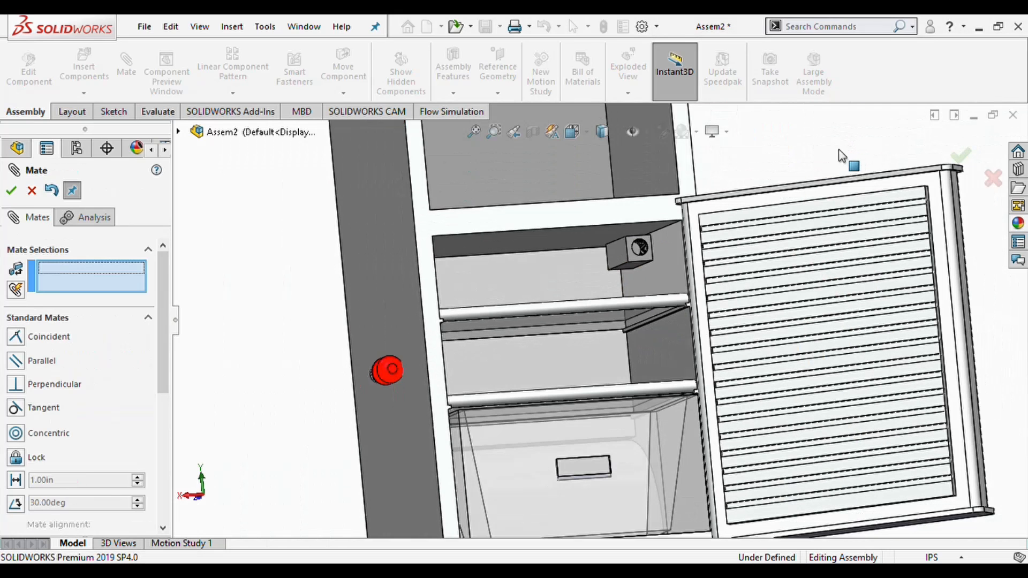
{"action": "left_click_drag", "start_coordinate": [384, 375], "coordinate": [674, 235]}
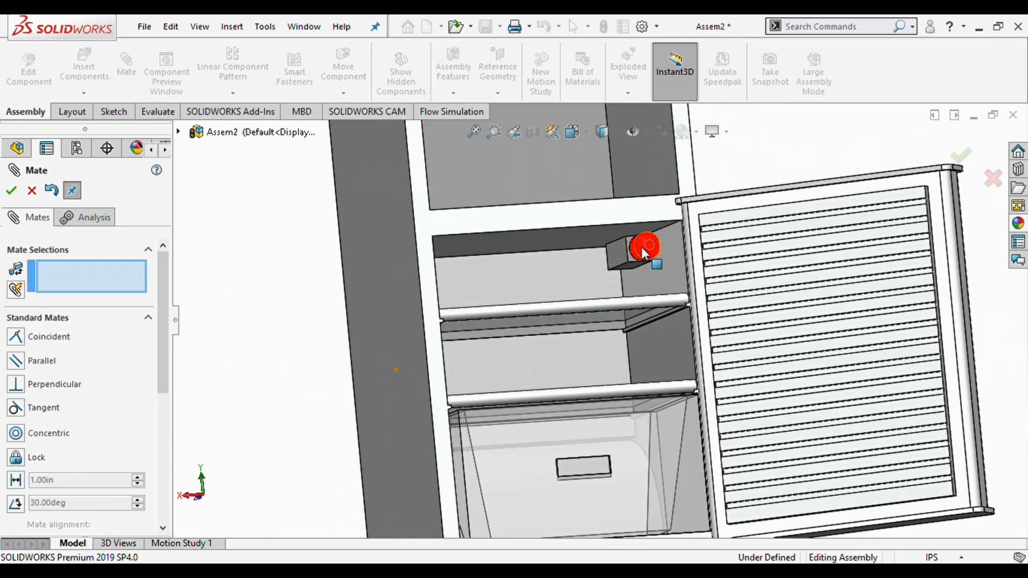
{"action": "scroll", "coordinate": [667, 252], "scroll_direction": "down", "scroll_amount": 5}
{"action": "left_click_drag", "start_coordinate": [589, 285], "coordinate": [564, 288]}
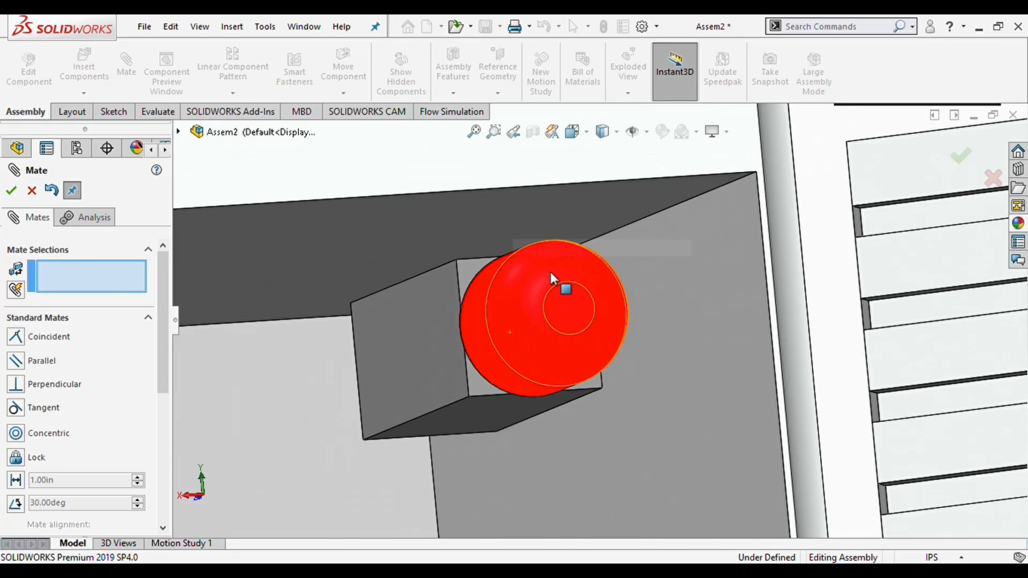
{"action": "scroll", "coordinate": [512, 316], "scroll_direction": "up", "scroll_amount": 5}
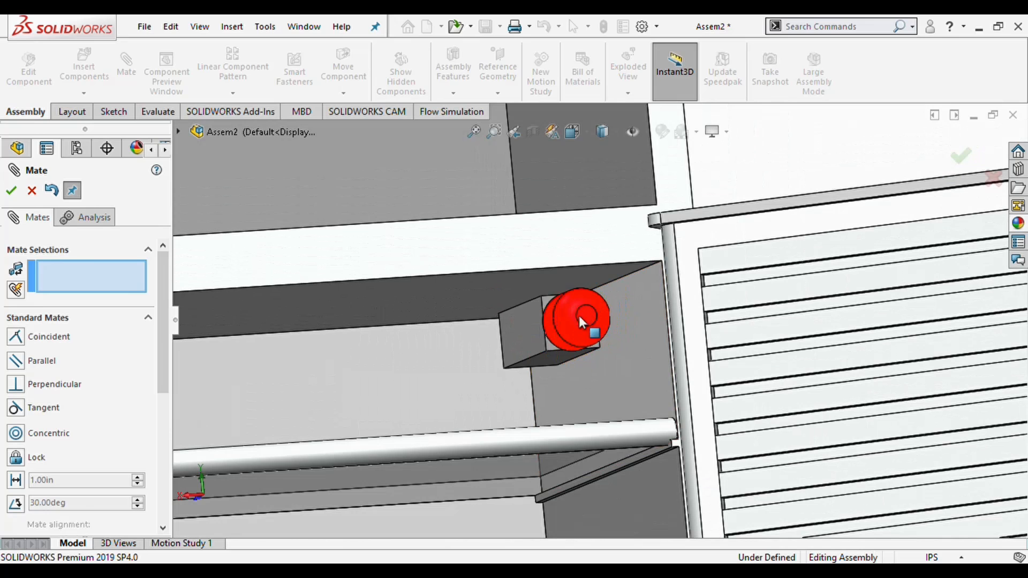
{"action": "scroll", "coordinate": [547, 377], "scroll_direction": "up", "scroll_amount": 6}
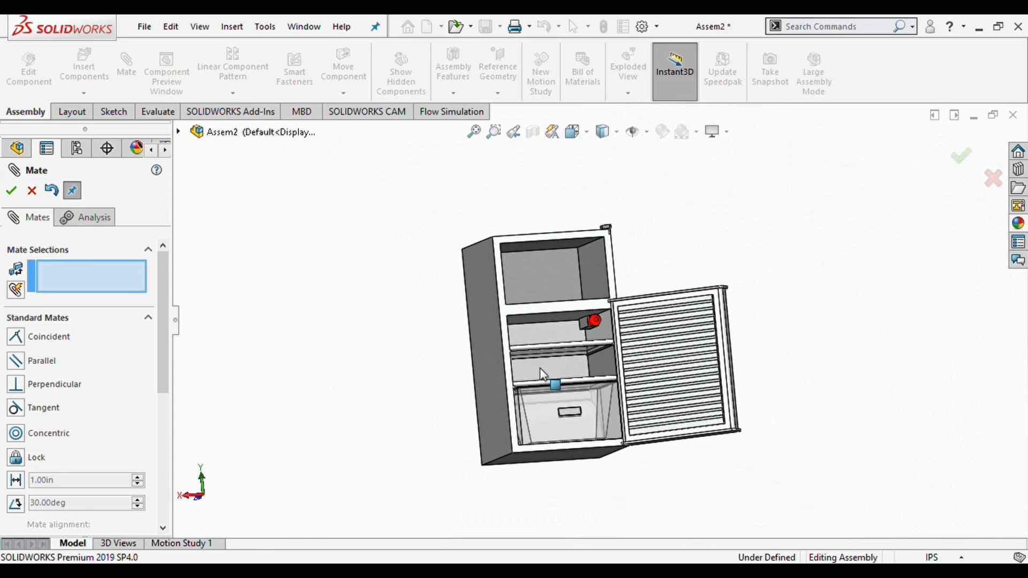
{"action": "middle_click_drag", "start_coordinate": [540, 370], "coordinate": [533, 402]}
{"action": "scroll", "coordinate": [541, 383], "scroll_direction": "down", "scroll_amount": 1}
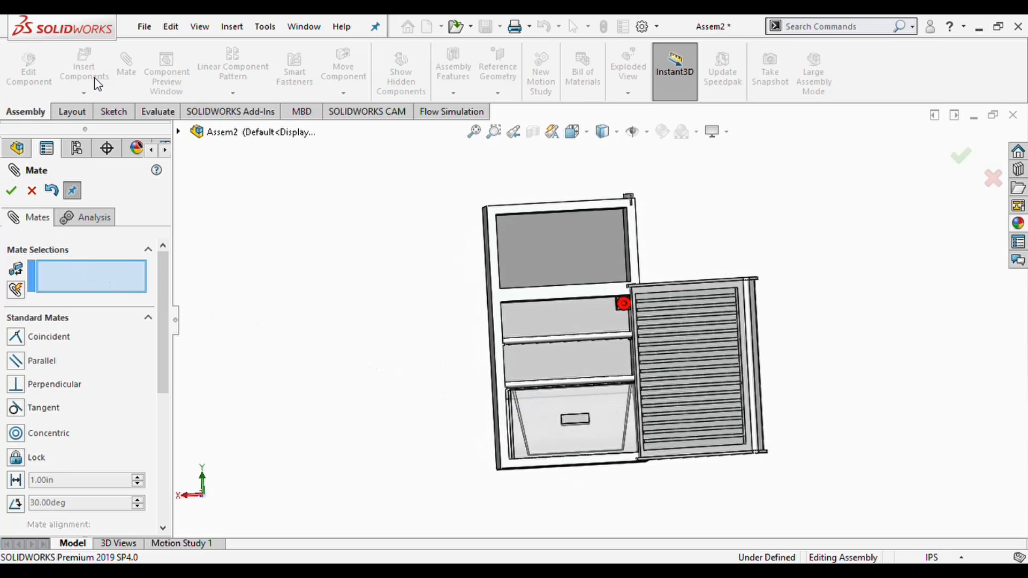
{"action": "left_click", "coordinate": [48, 152]}
Insert the upper inner component and place it beside the refrigerator body.
{"action": "left_click", "coordinate": [84, 69]}
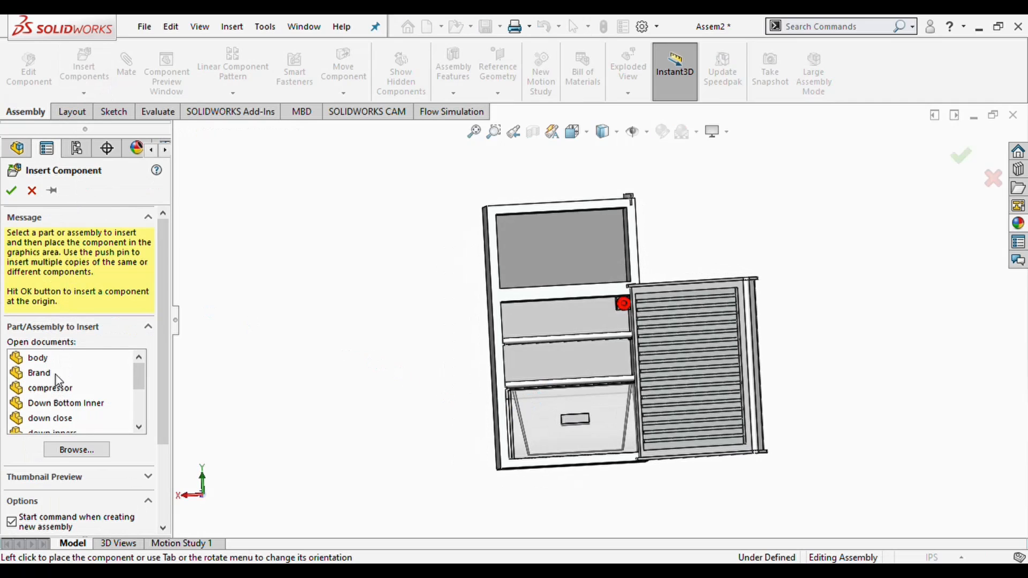
{"action": "scroll", "coordinate": [55, 382], "scroll_direction": "down", "scroll_amount": 3}
{"action": "scroll", "coordinate": [62, 385], "scroll_direction": "down", "scroll_amount": 3}
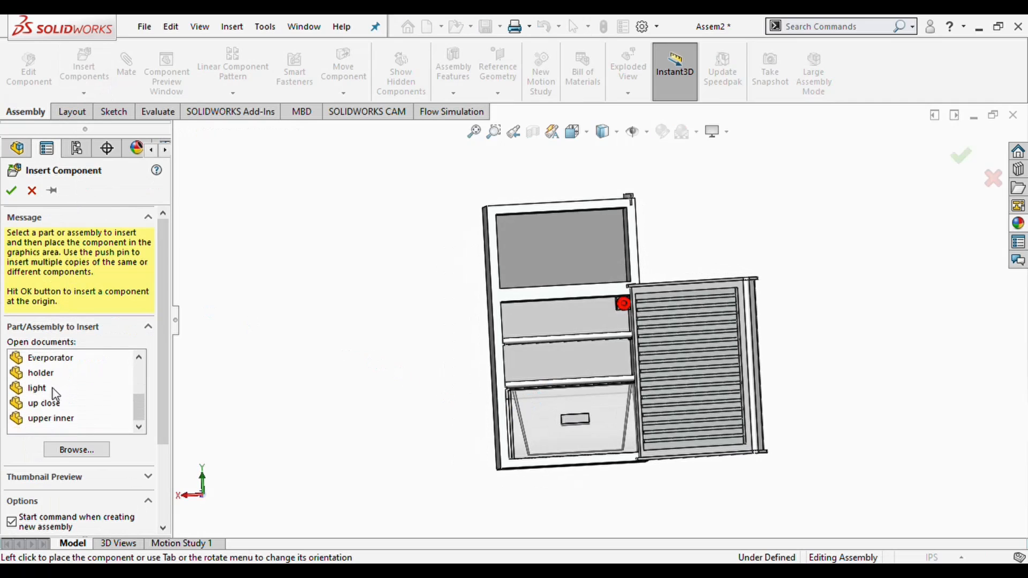
{"action": "left_click", "coordinate": [50, 419]}
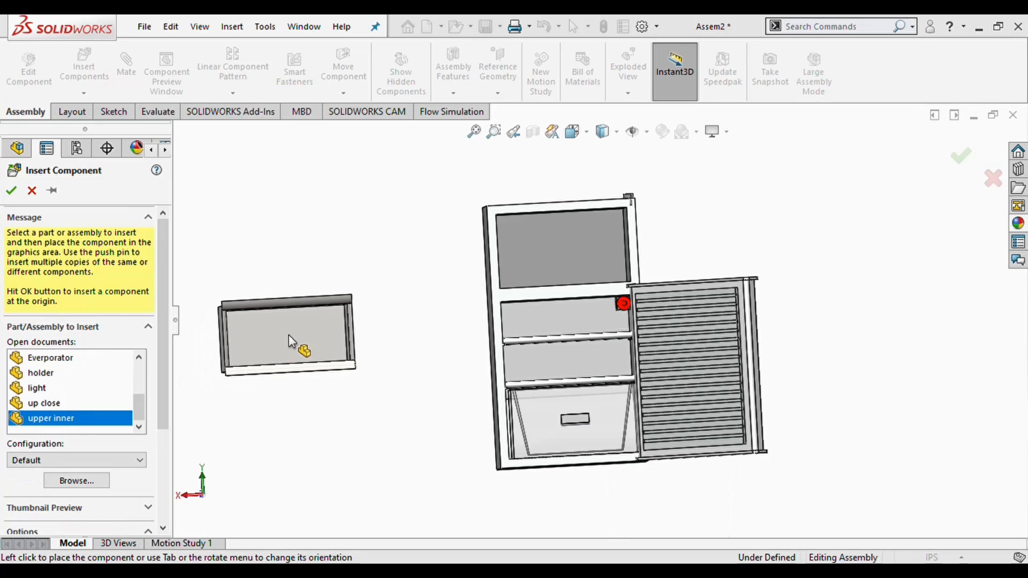
{"action": "left_click", "coordinate": [329, 307]}
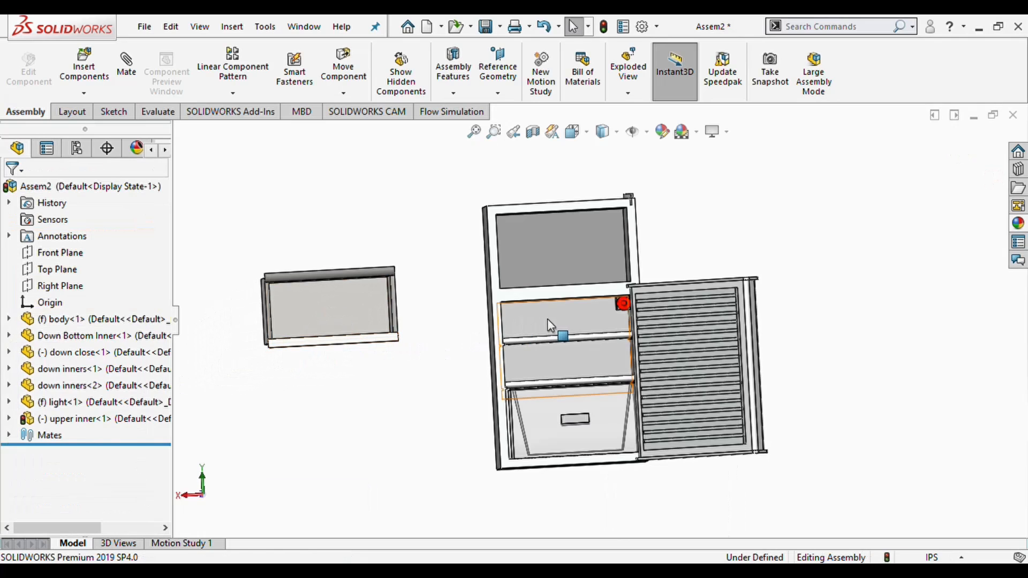
Add a coincident mate between the underside of the upper inner component and the floor of the body's upper compartment.
{"action": "key", "text": "ctrl+7"}
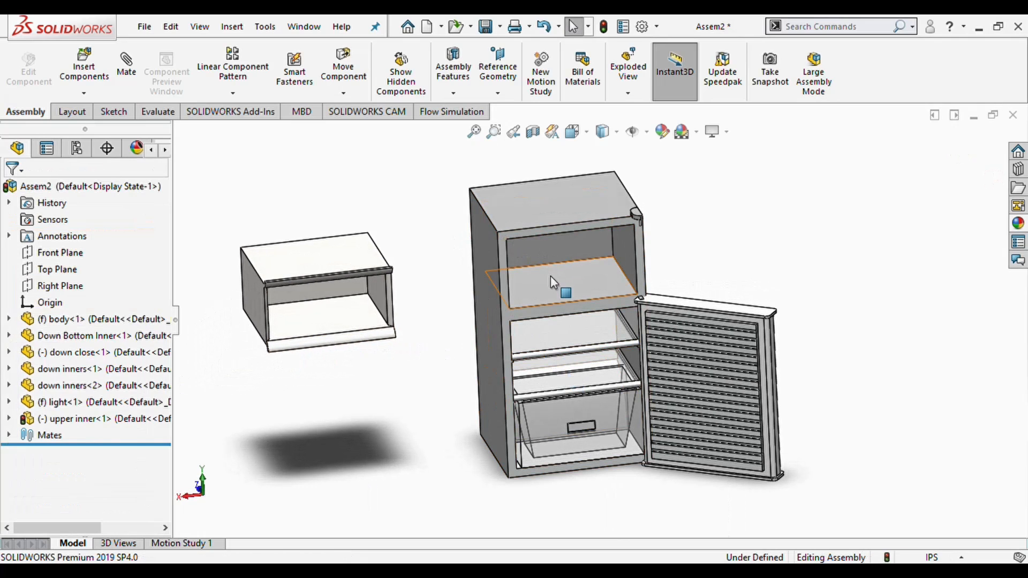
{"action": "left_click", "coordinate": [540, 279]}
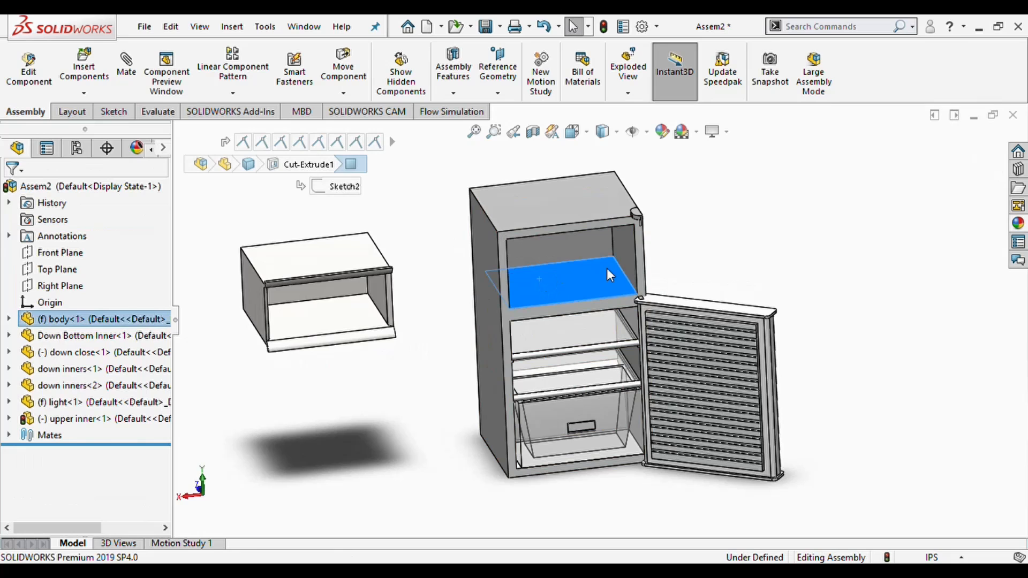
{"action": "key", "text": "m"}
{"action": "middle_click_drag", "start_coordinate": [342, 284], "coordinate": [381, 215]}
{"action": "left_click", "coordinate": [353, 287]}
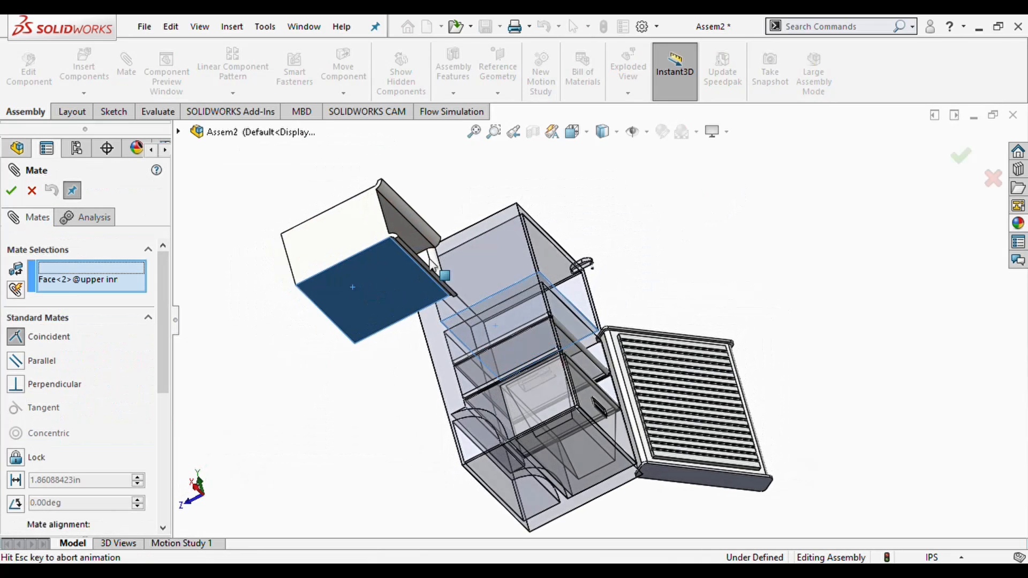
{"action": "middle_click_drag", "start_coordinate": [576, 253], "coordinate": [515, 339]}
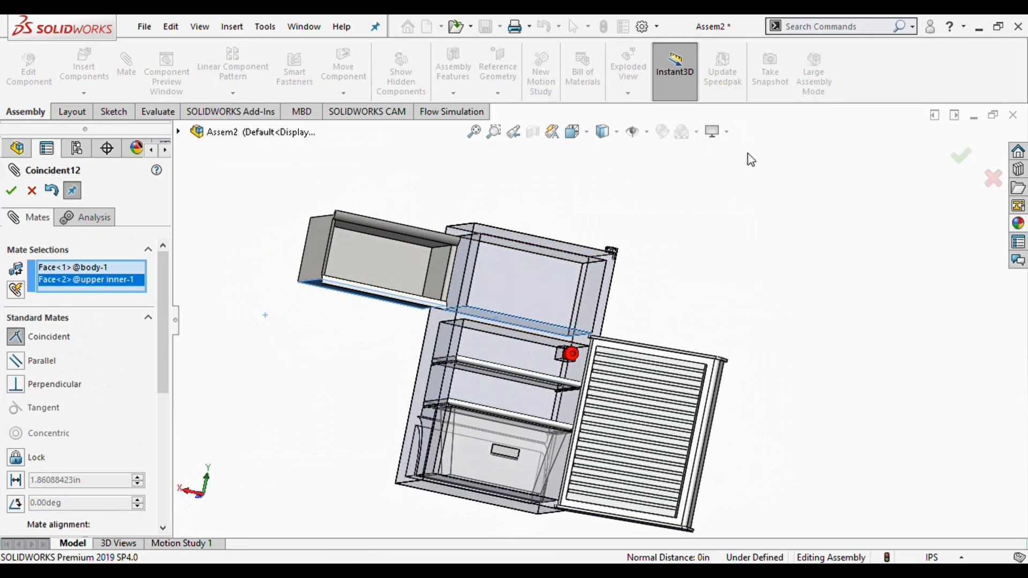
{"action": "key", "text": "Return"}
Add a parallel mate between the upper inner's lower front edge and the front edge of the upper compartment's floor.
{"action": "middle_click_drag", "start_coordinate": [619, 363], "coordinate": [587, 431]}
{"action": "scroll", "coordinate": [438, 300], "scroll_direction": "down", "scroll_amount": 5}
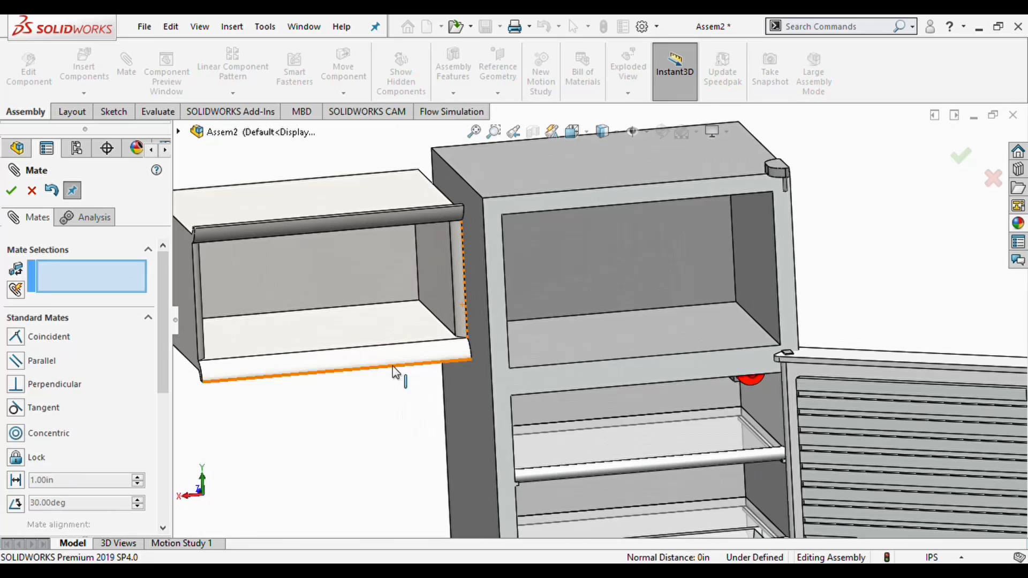
{"action": "scroll", "coordinate": [378, 365], "scroll_direction": "down", "scroll_amount": 5}
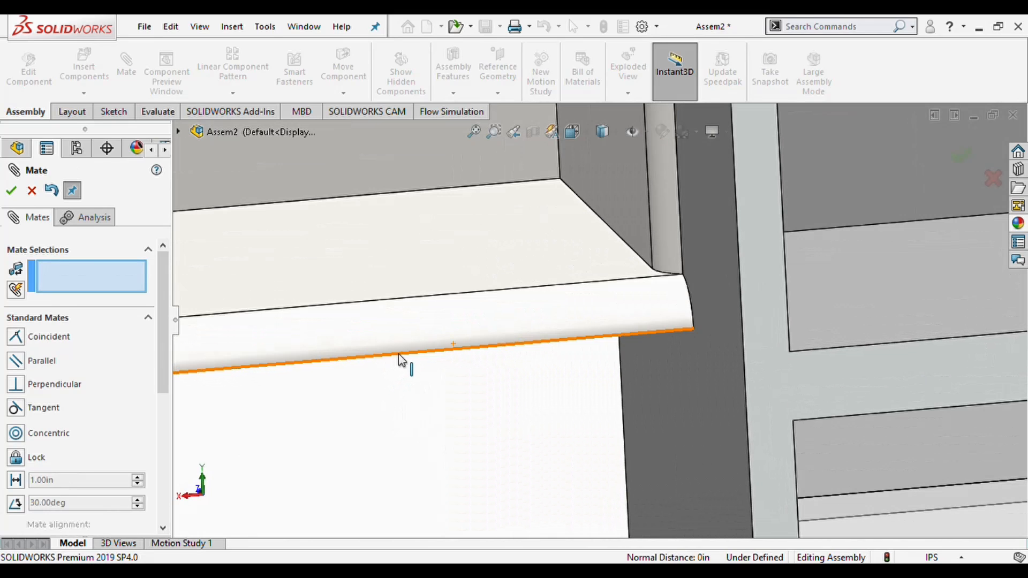
{"action": "left_click", "coordinate": [402, 360]}
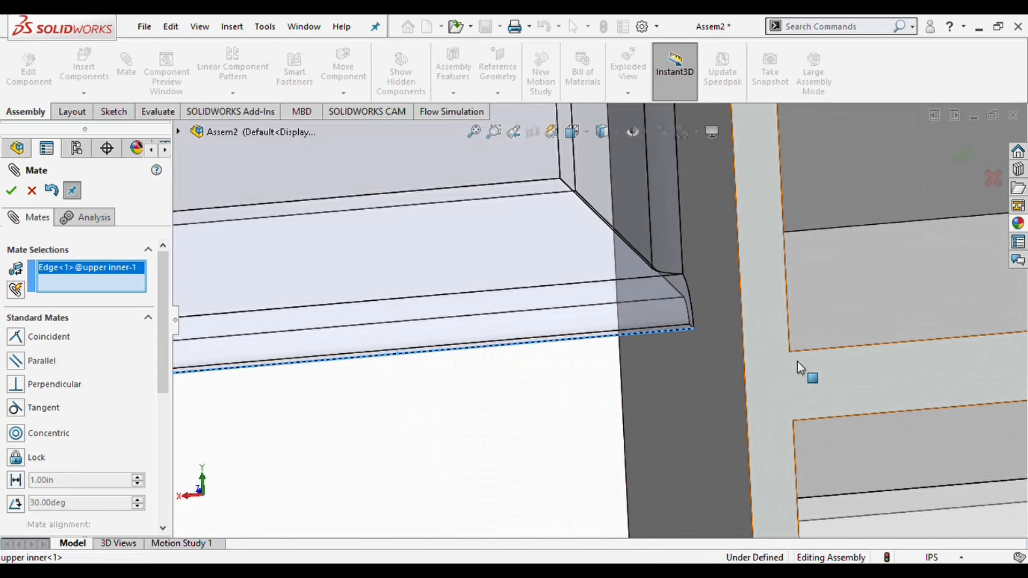
{"action": "left_click", "coordinate": [870, 345]}
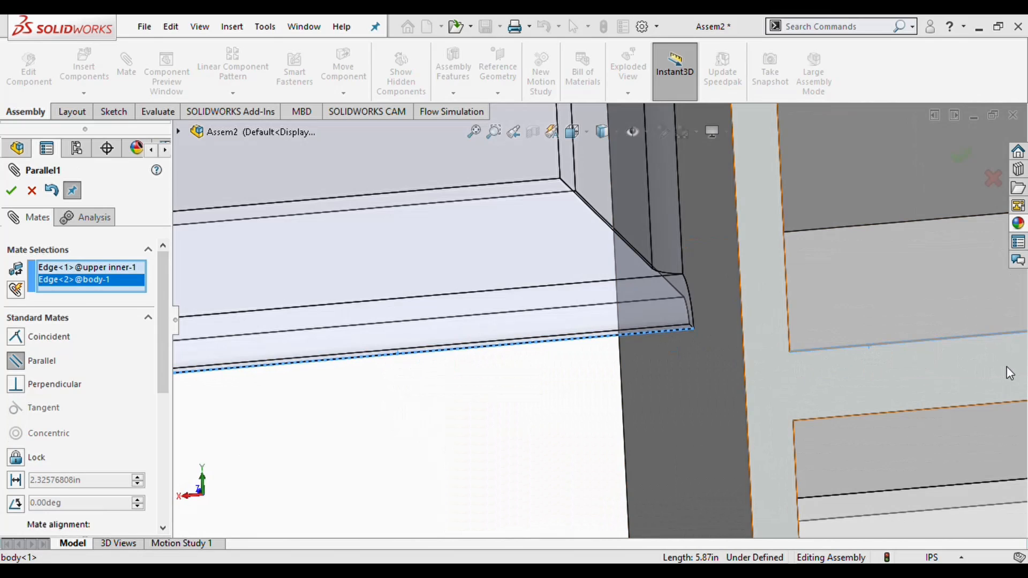
{"action": "key", "text": "Return"}
Move the upper inner into the upper opening and mate its hinge-side outer face coincident with the compartment's side wall.
{"action": "left_click_drag", "start_coordinate": [588, 295], "coordinate": [856, 339]}
{"action": "middle_click_drag", "start_coordinate": [855, 293], "coordinate": [943, 263]}
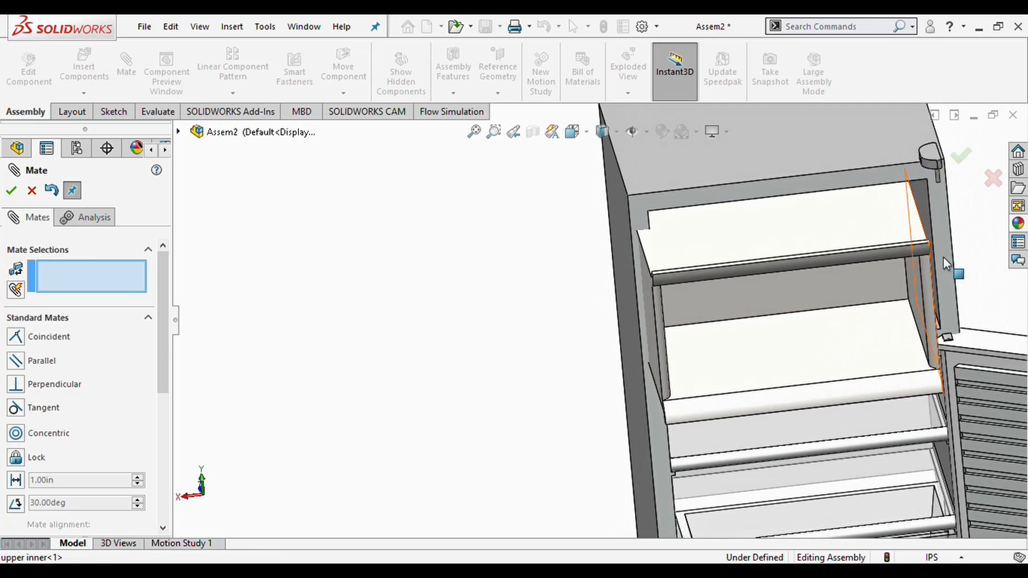
{"action": "left_click", "coordinate": [926, 202]}
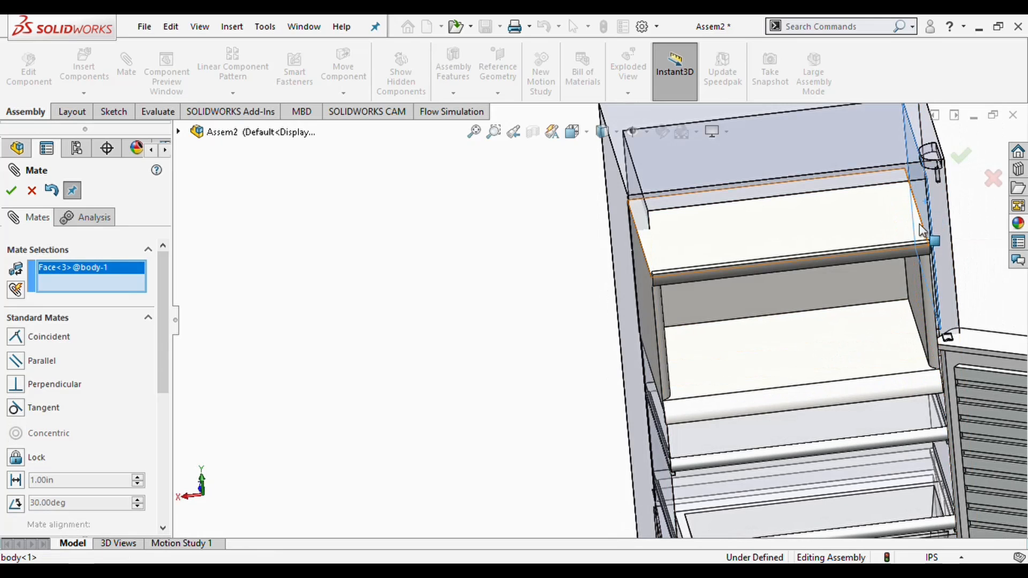
{"action": "middle_click_drag", "start_coordinate": [918, 300], "coordinate": [895, 291]}
{"action": "left_click", "coordinate": [901, 280]}
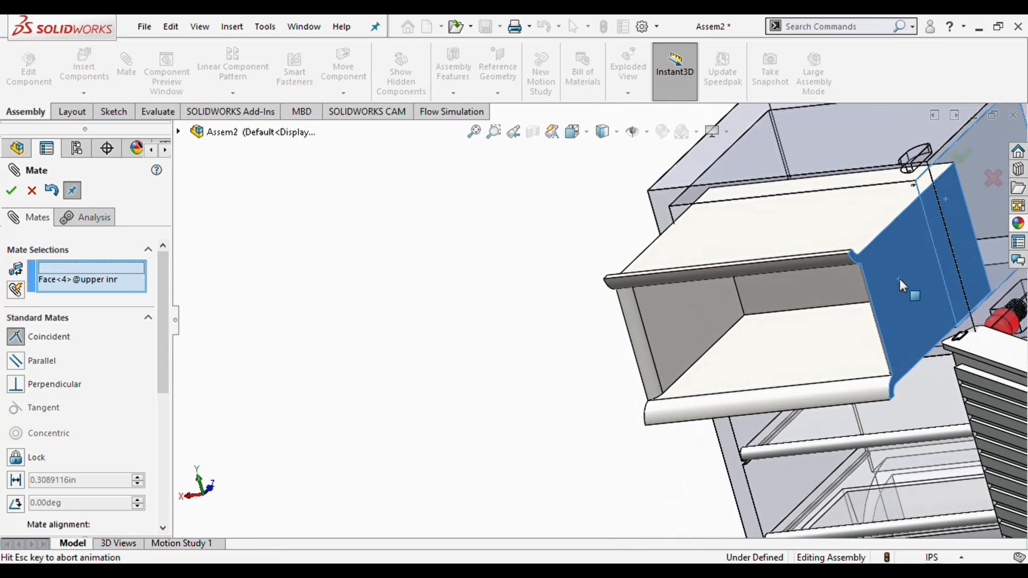
{"action": "left_click", "coordinate": [1011, 271]}
{"action": "middle_click_drag", "start_coordinate": [810, 256], "coordinate": [845, 257]}
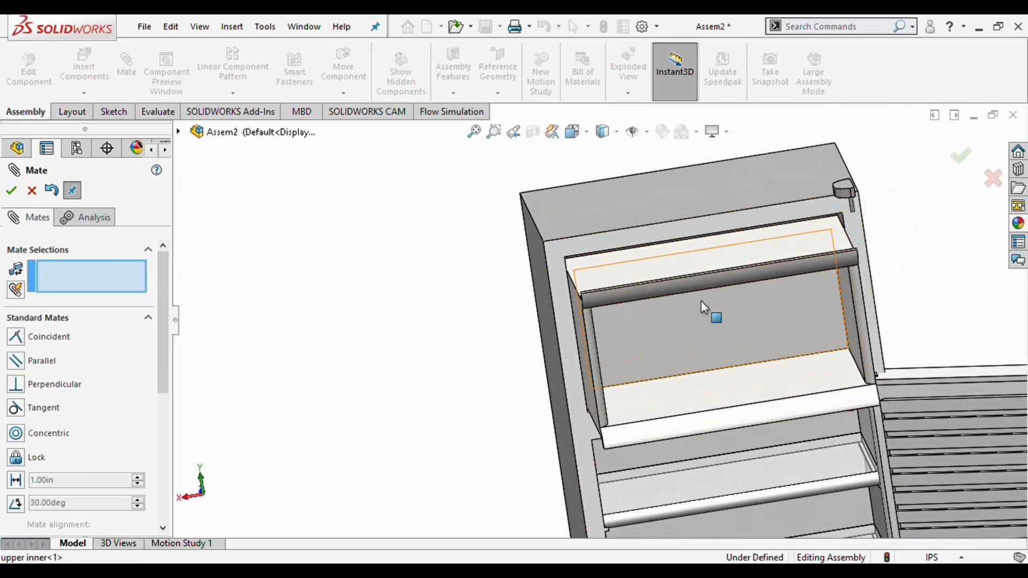
Add a parallel mate between the top face of the upper inner and the ceiling of the body's upper compartment.
{"action": "mouse_move", "coordinate": [727, 272]}
{"action": "left_mouse_down"}
{"action": "mouse_move", "coordinate": [715, 215]}
{"action": "mouse_move", "coordinate": [730, 254]}
{"action": "left_mouse_up"}
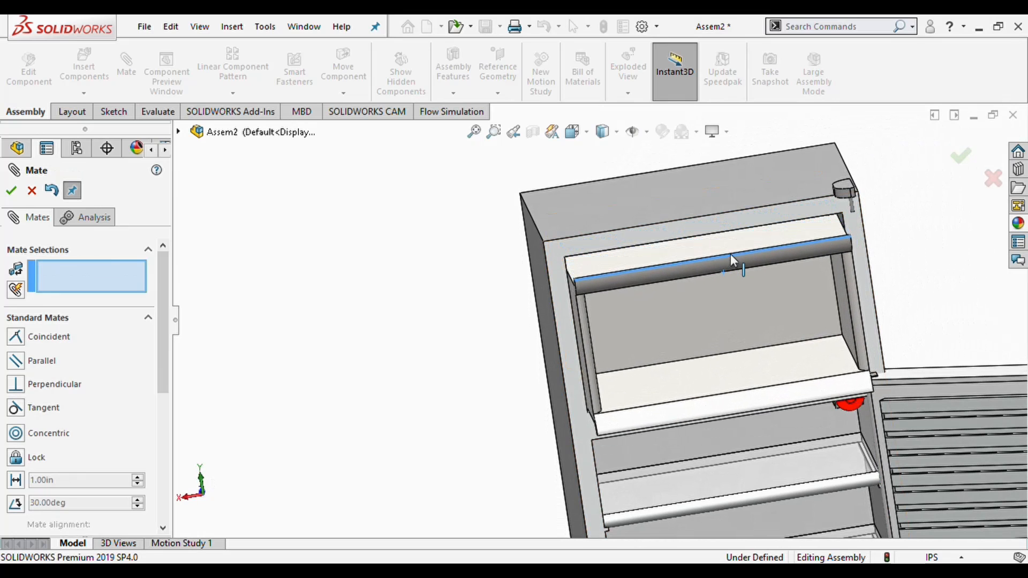
{"action": "scroll", "coordinate": [710, 253], "scroll_direction": "down", "scroll_amount": 4}
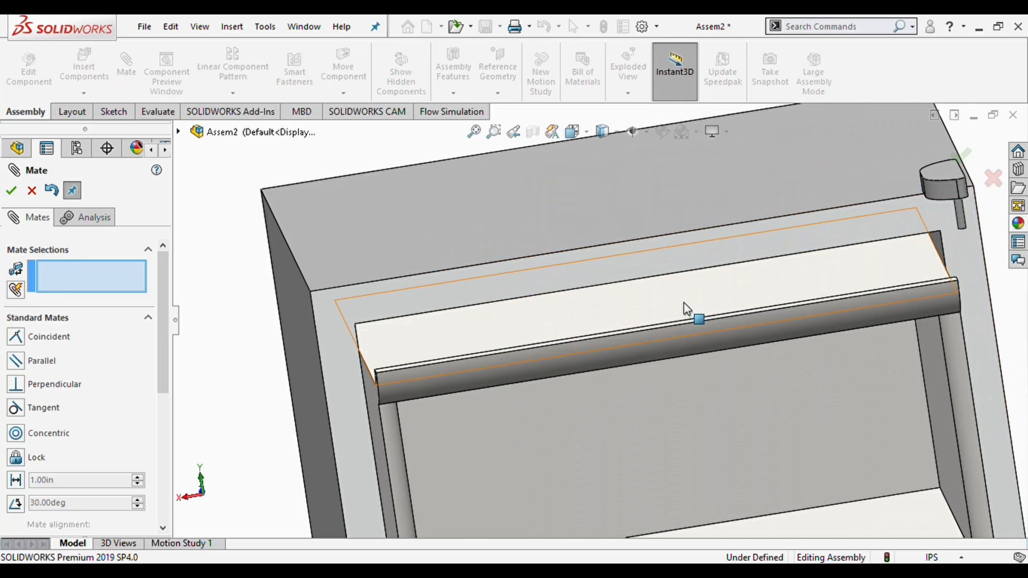
{"action": "left_click", "coordinate": [684, 303]}
{"action": "scroll", "coordinate": [680, 281], "scroll_direction": "down", "scroll_amount": 4}
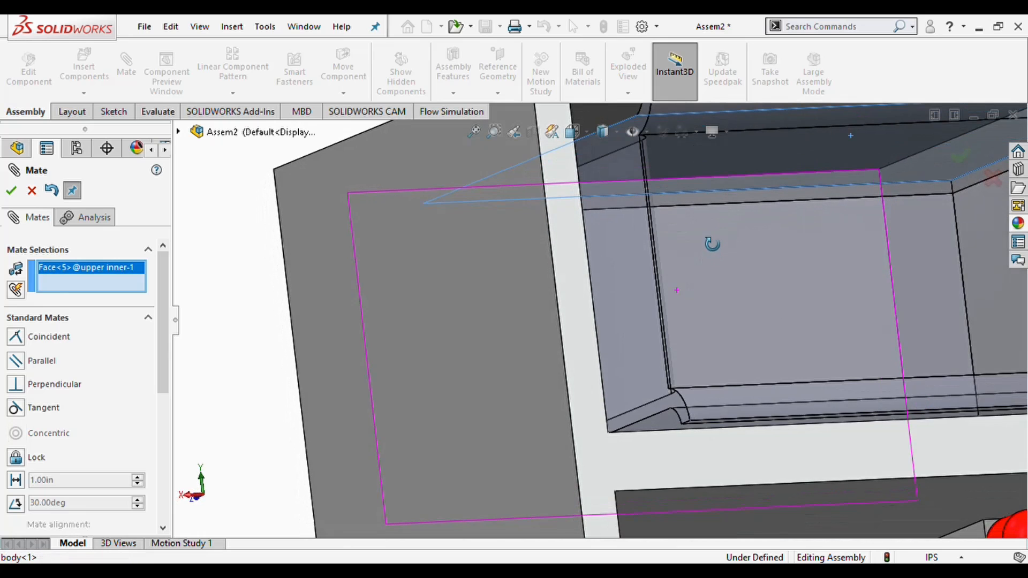
{"action": "scroll", "coordinate": [640, 158], "scroll_direction": "up", "scroll_amount": 5}
{"action": "scroll", "coordinate": [681, 188], "scroll_direction": "down", "scroll_amount": 5}
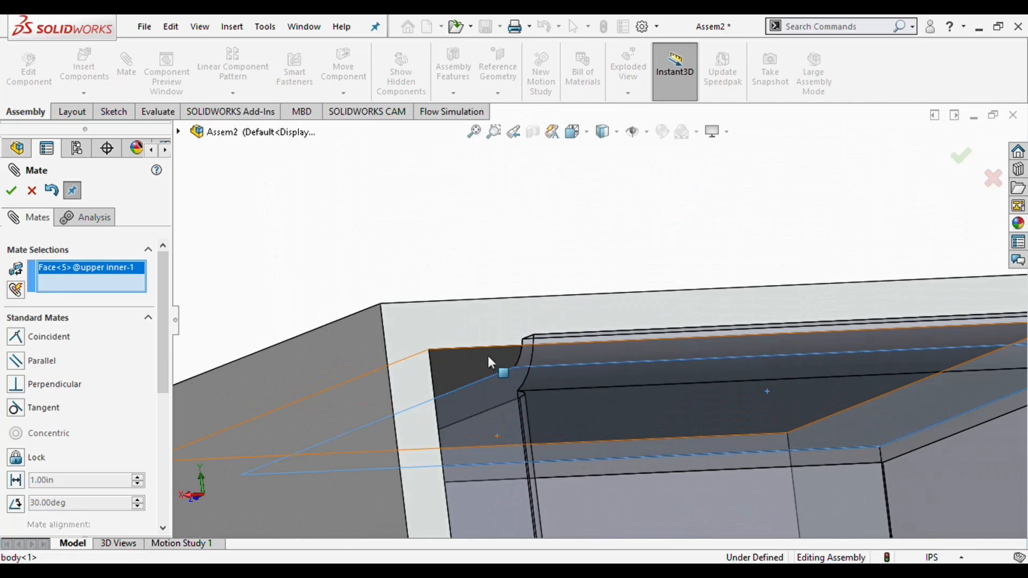
{"action": "left_click", "coordinate": [461, 365]}
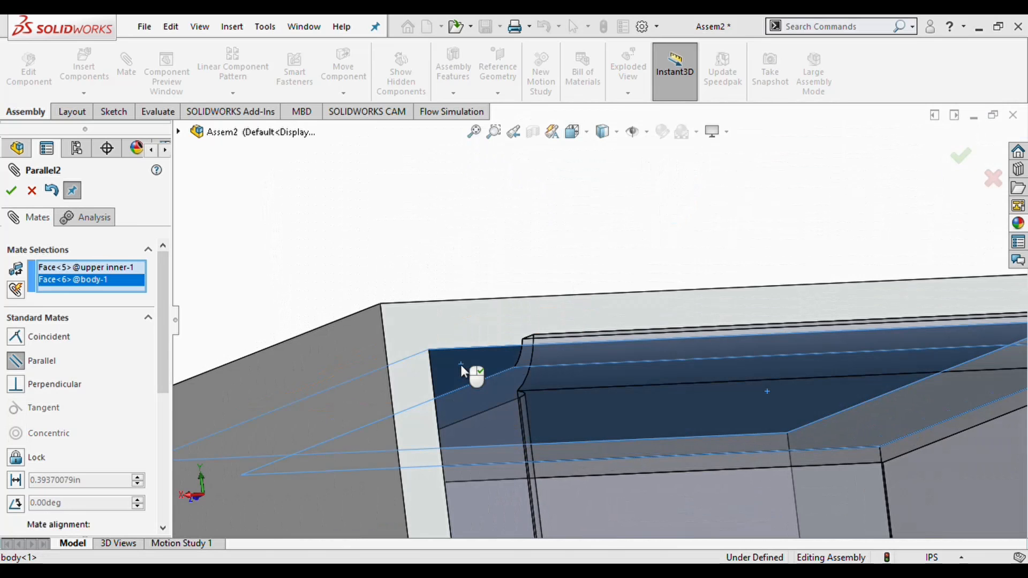
{"action": "key", "text": "Return"}
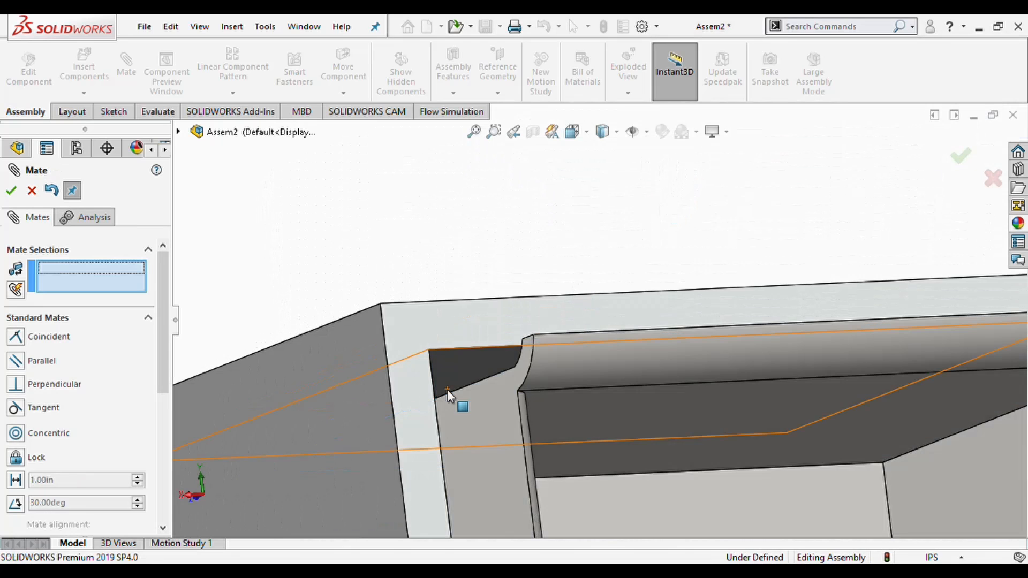
Mate the upper inner's lower front lip edge parallel to the front edge of the upper compartment's floor.
{"action": "scroll", "coordinate": [525, 396], "scroll_direction": "up", "scroll_amount": 5}
{"action": "scroll", "coordinate": [651, 370], "scroll_direction": "up", "scroll_amount": 3}
{"action": "scroll", "coordinate": [666, 371], "scroll_direction": "down", "scroll_amount": 2}
{"action": "middle_click_drag", "start_coordinate": [675, 413], "coordinate": [591, 421]}
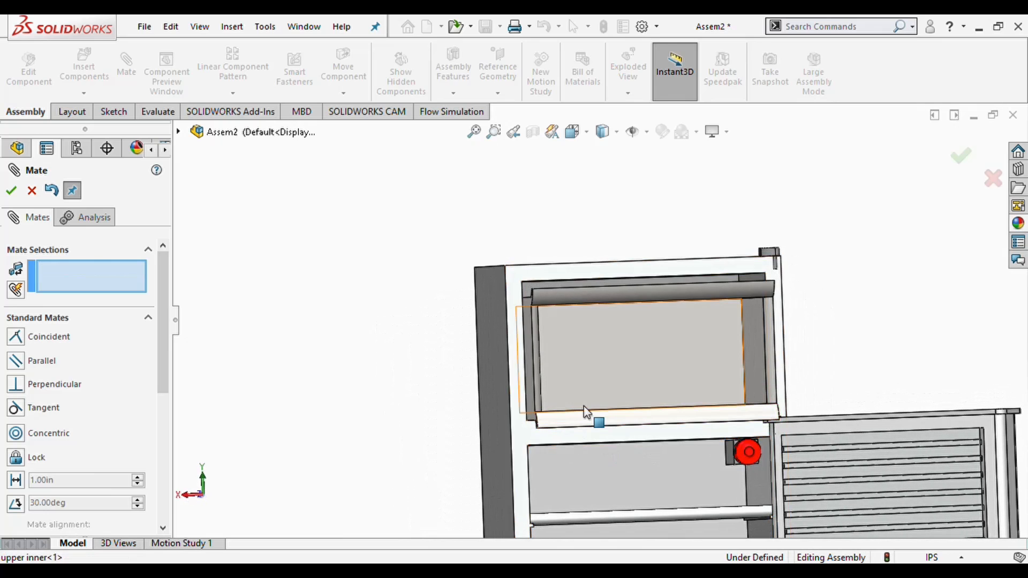
{"action": "scroll", "coordinate": [594, 426], "scroll_direction": "down", "scroll_amount": 3}
{"action": "left_click", "coordinate": [524, 430]}
{"action": "middle_click_drag", "start_coordinate": [523, 431], "coordinate": [498, 466]}
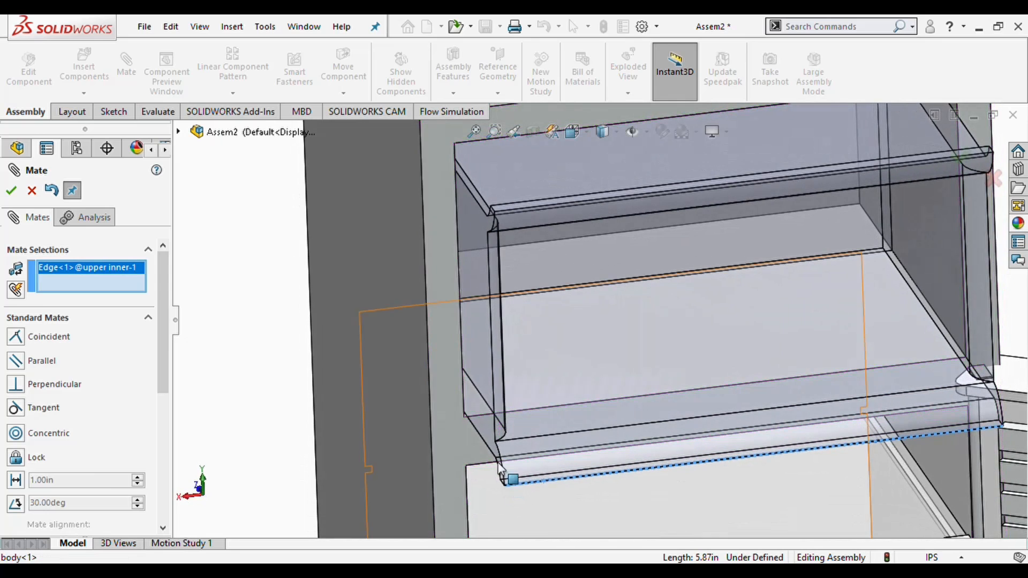
{"action": "left_click", "coordinate": [471, 417]}
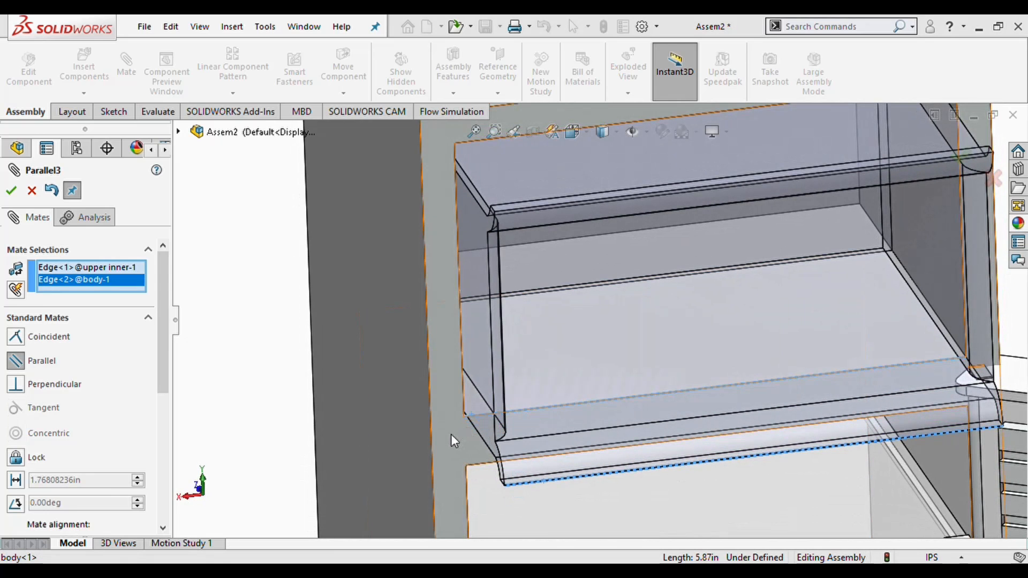
{"action": "key", "text": "Return"}
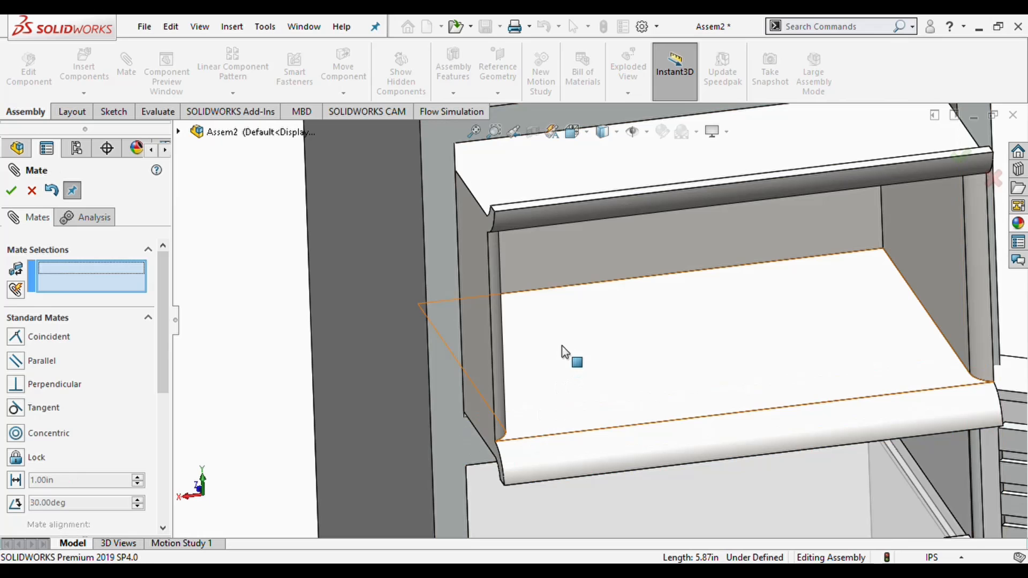
Finish mating and delete the upper inner component from the assembly.
{"action": "left_click", "coordinate": [496, 349]}
{"action": "left_click_drag", "start_coordinate": [490, 272], "coordinate": [523, 339]}
{"action": "left_click", "coordinate": [11, 191]}
{"action": "left_click", "coordinate": [596, 389]}
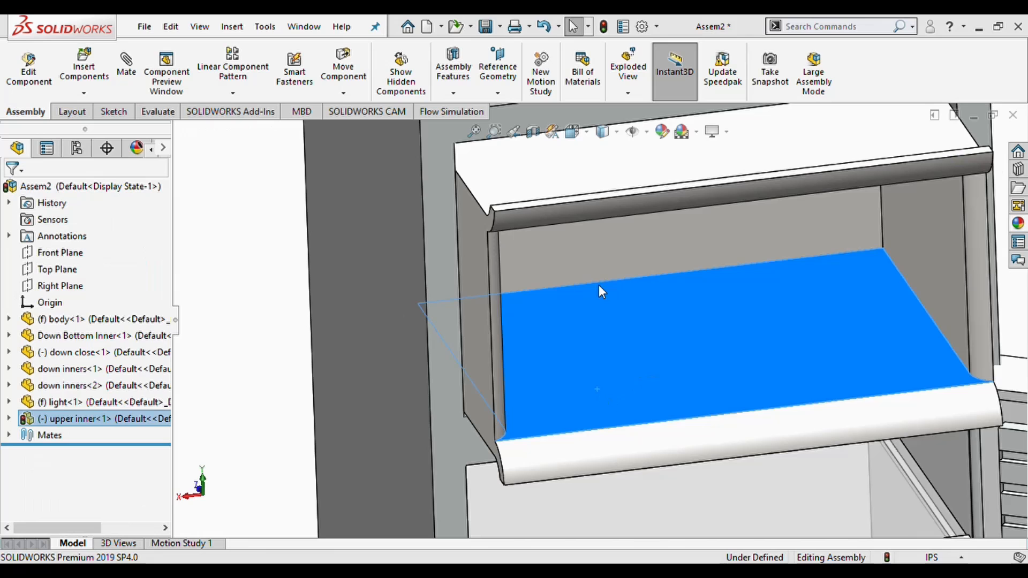
{"action": "scroll", "coordinate": [598, 284], "scroll_direction": "up", "scroll_amount": 5}
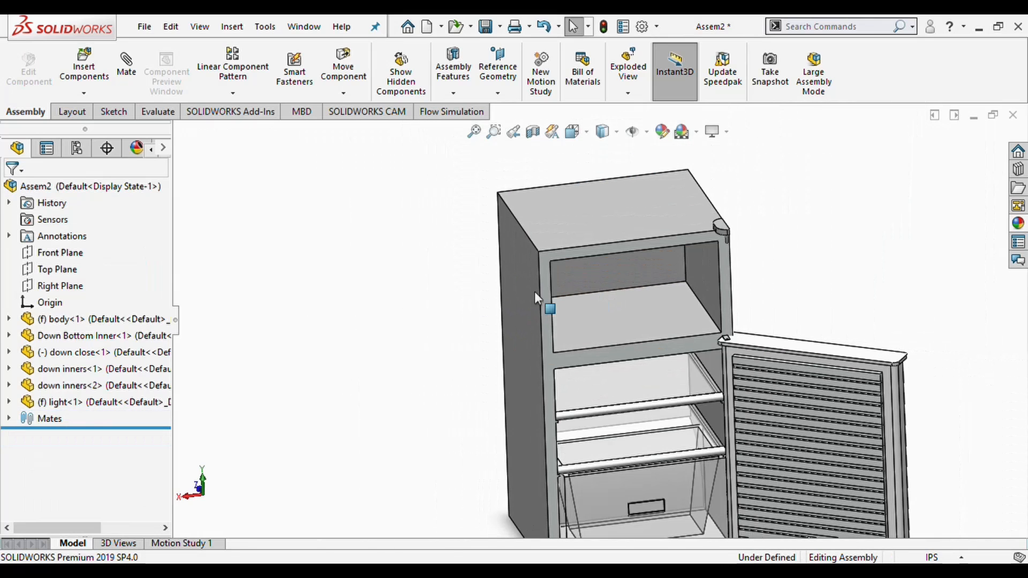
Insert the upper inner component again and place it beside the refrigerator body.
{"action": "left_click", "coordinate": [98, 83]}
{"action": "scroll", "coordinate": [75, 381], "scroll_direction": "down", "scroll_amount": 2}
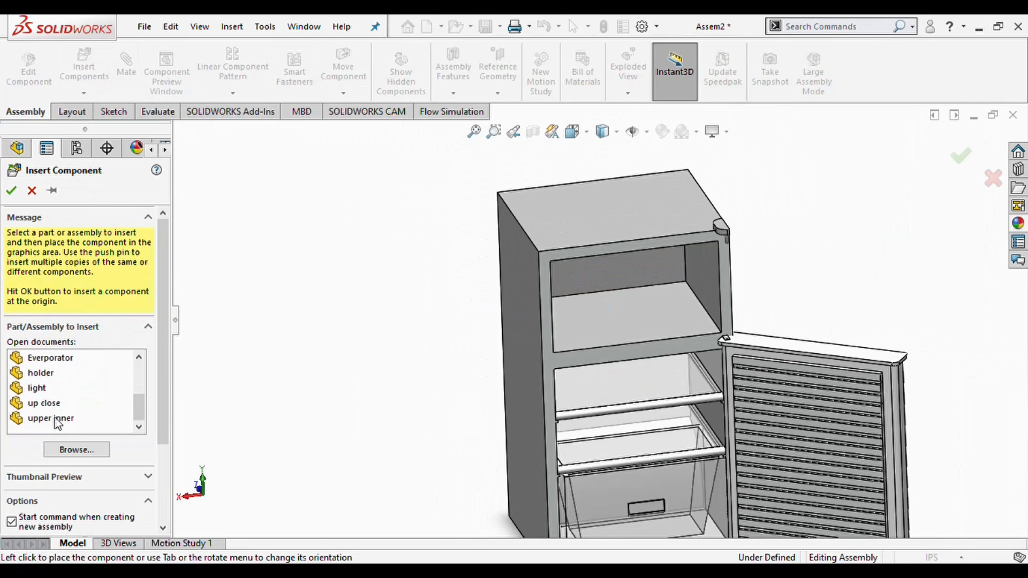
{"action": "left_click", "coordinate": [58, 420]}
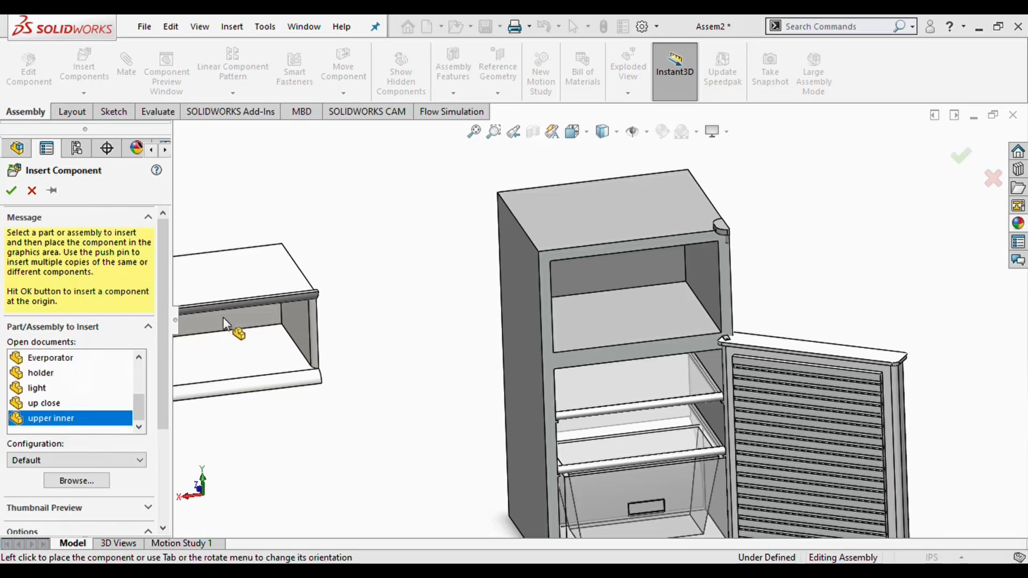
{"action": "left_click", "coordinate": [301, 286]}
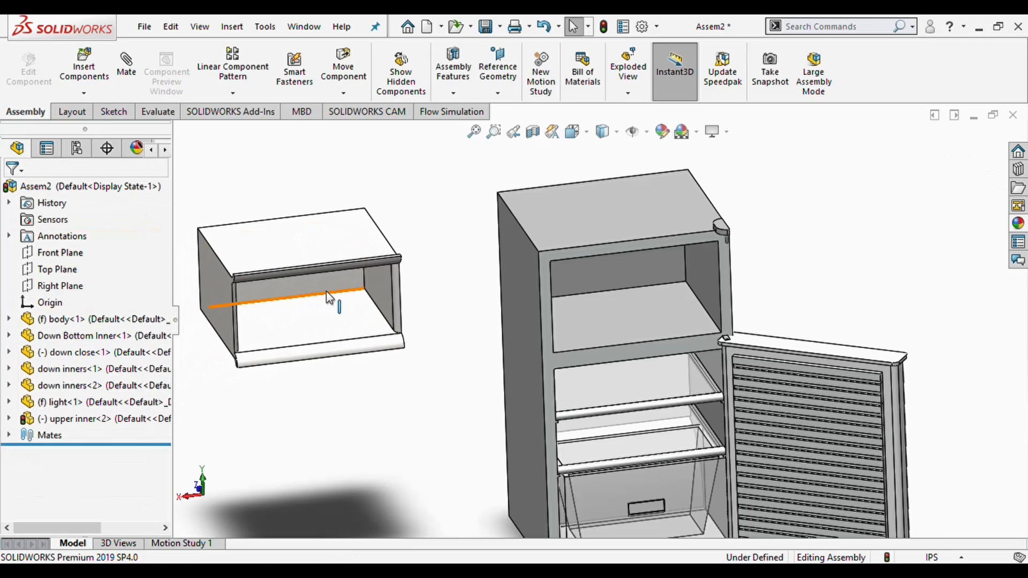
Add a coincident mate between the floor of the body's upper compartment and the underside of the upper inner.
{"action": "left_click", "coordinate": [668, 312]}
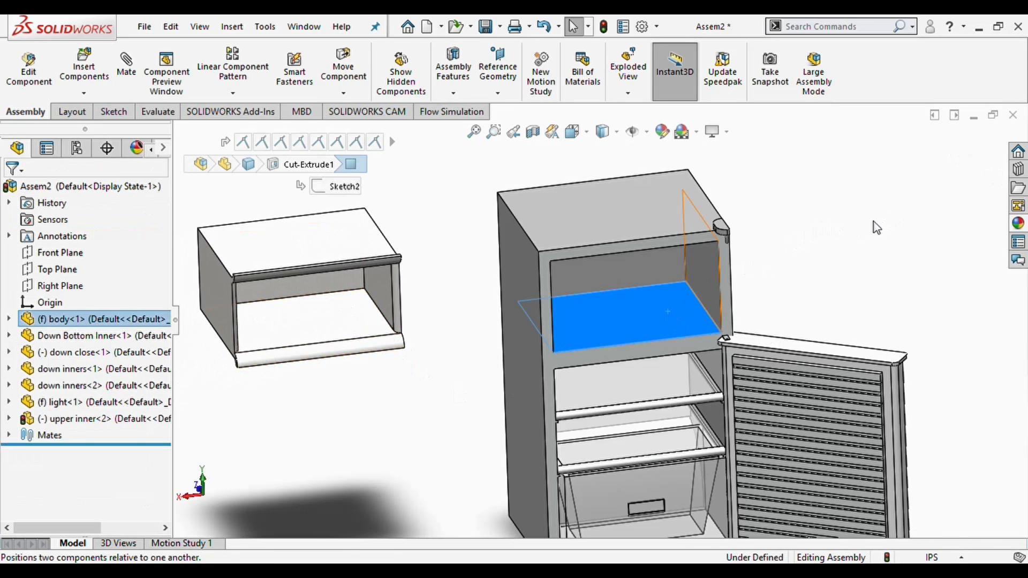
{"action": "key", "text": "m"}
{"action": "middle_click_drag", "start_coordinate": [352, 399], "coordinate": [387, 249]}
{"action": "left_click", "coordinate": [329, 291]}
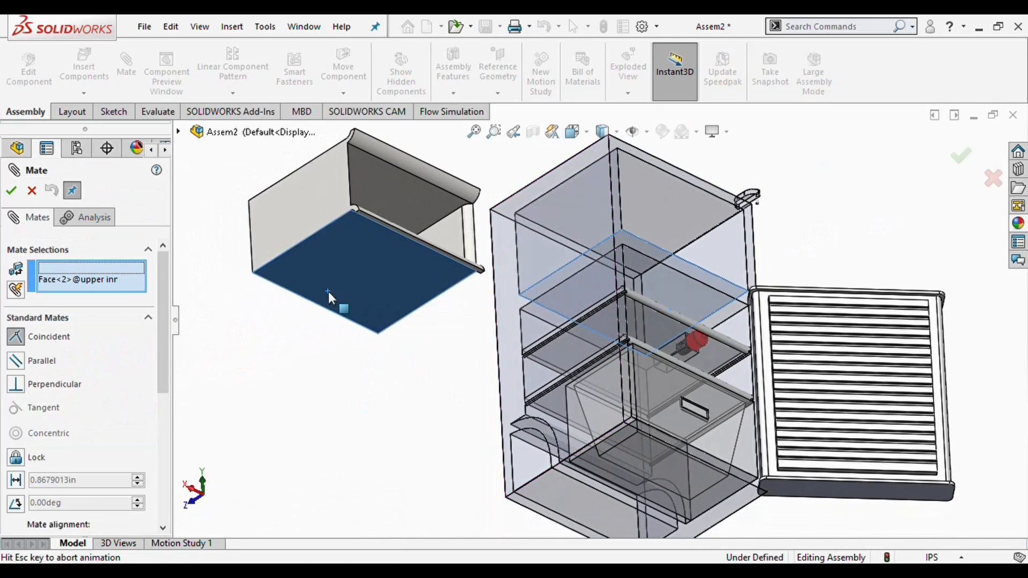
{"action": "key", "text": "Return"}
Move the upper inner toward the upper opening and mate its hinge-side outer face coincident with the compartment's side wall.
{"action": "middle_click_drag", "start_coordinate": [385, 268], "coordinate": [462, 396]}
{"action": "left_click_drag", "start_coordinate": [464, 240], "coordinate": [495, 302]}
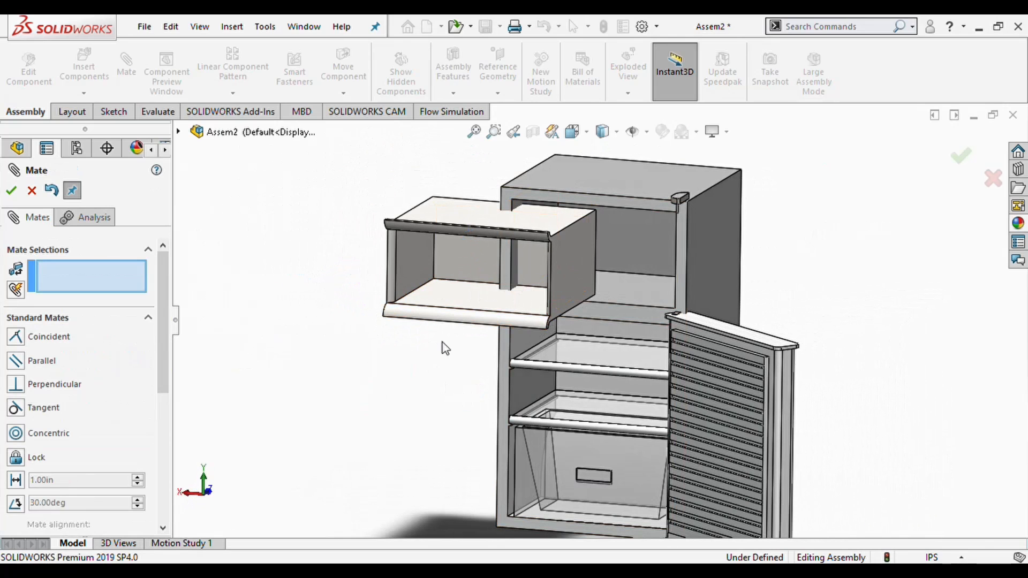
{"action": "left_click", "coordinate": [627, 249]}
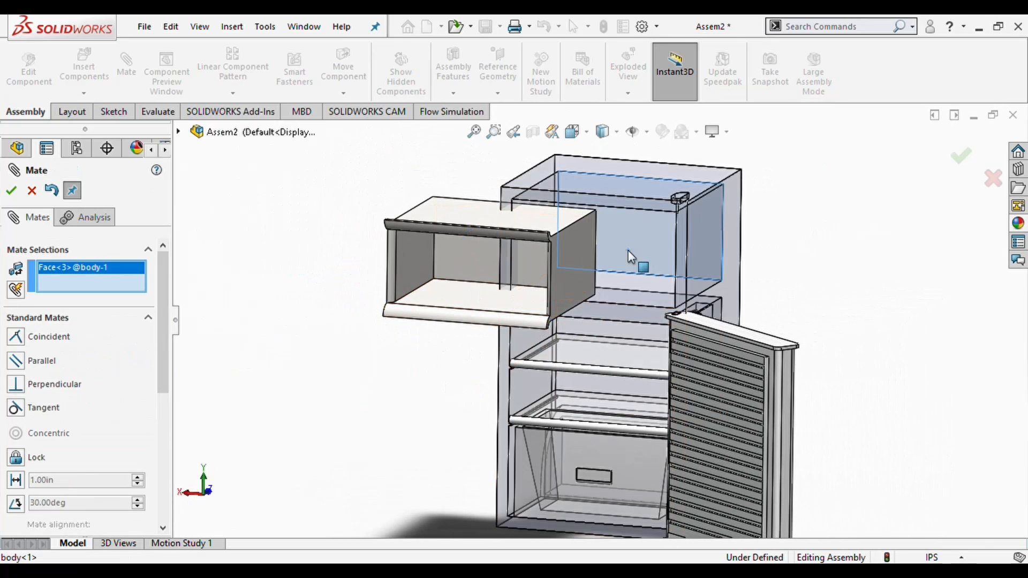
{"action": "mouse_move", "coordinate": [538, 358]}
{"action": "middle_mouse_down"}
{"action": "mouse_move", "coordinate": [592, 340]}
{"action": "mouse_move", "coordinate": [528, 363]}
{"action": "middle_mouse_up"}
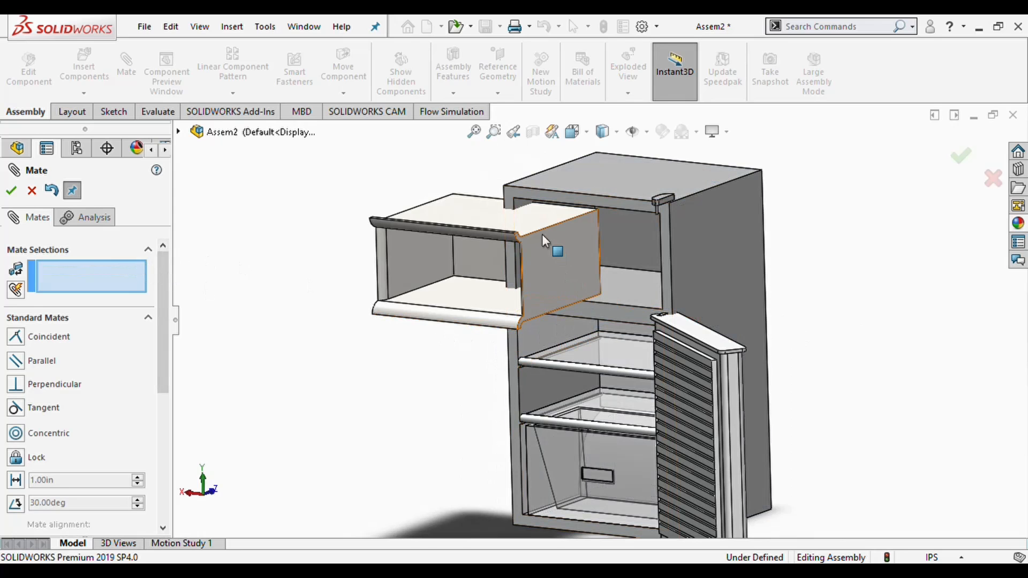
{"action": "left_click", "coordinate": [574, 278]}
{"action": "middle_click_drag", "start_coordinate": [579, 286], "coordinate": [729, 227]}
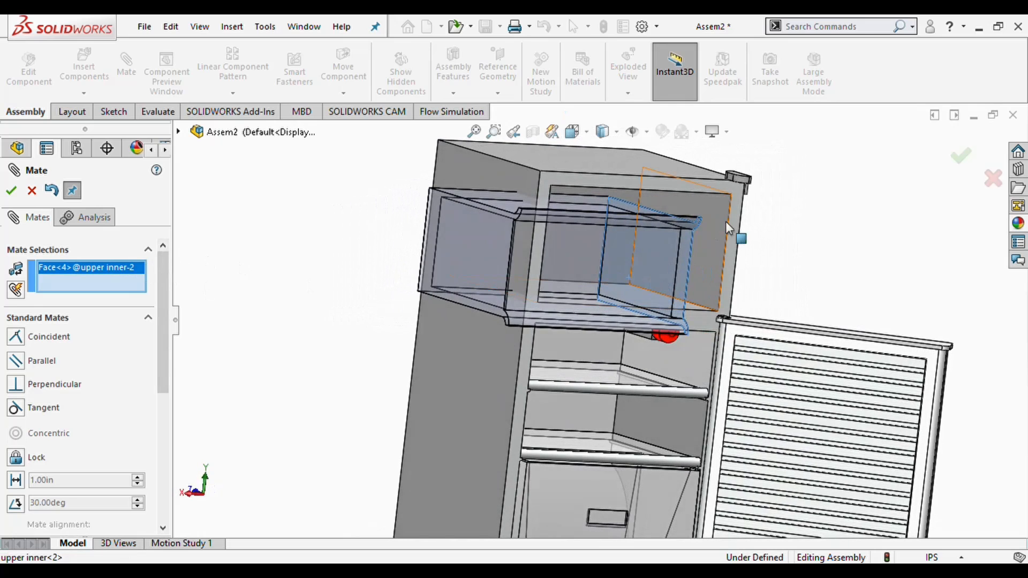
{"action": "left_click", "coordinate": [712, 229]}
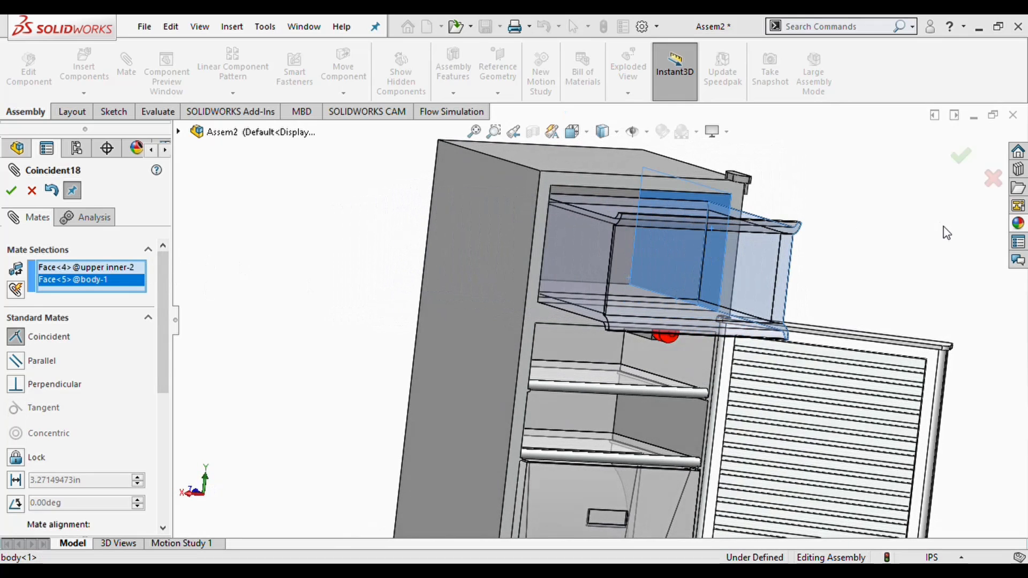
{"action": "key", "text": "Return"}
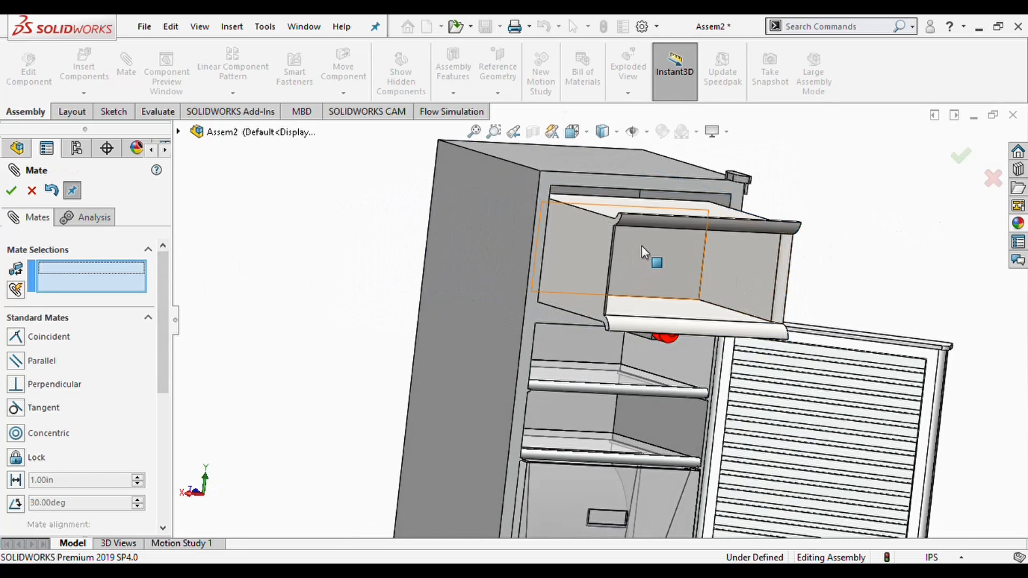
Add a parallel mate between the upper inner's top front lip edge and the top front edge of the body's upper opening.
{"action": "middle_click_drag", "start_coordinate": [637, 243], "coordinate": [614, 182]}
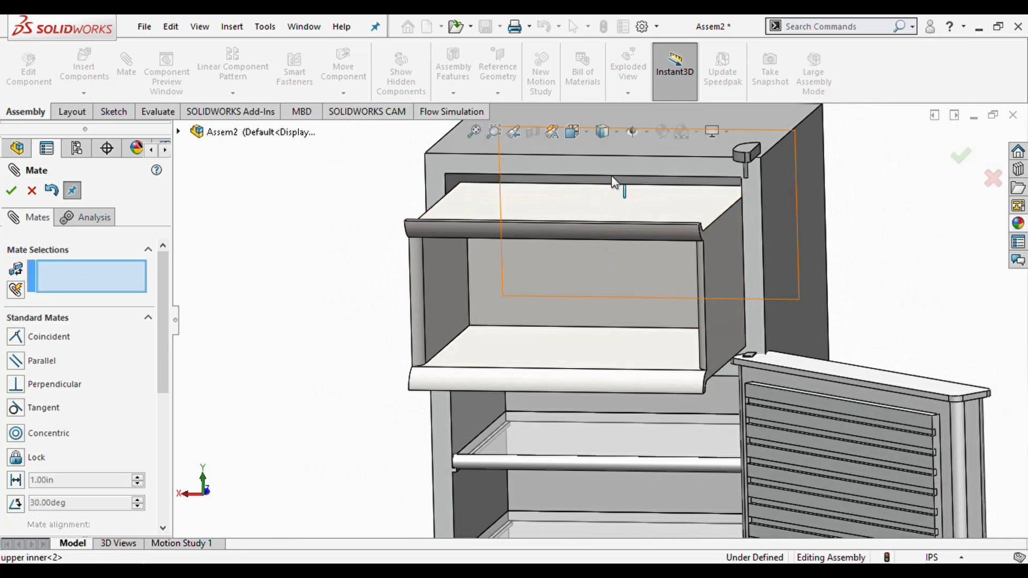
{"action": "scroll", "coordinate": [615, 180], "scroll_direction": "down", "scroll_amount": 3}
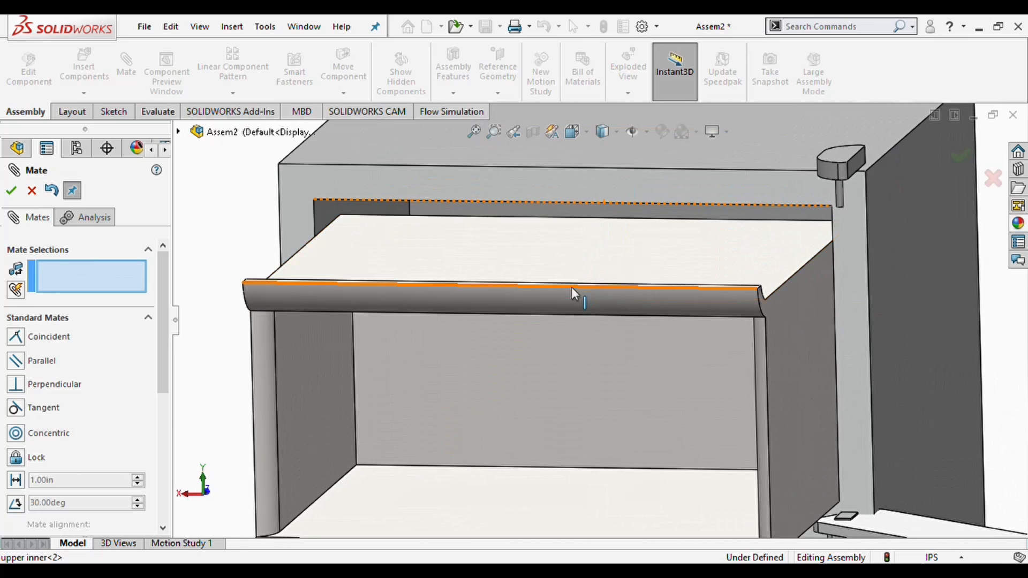
{"action": "scroll", "coordinate": [573, 282], "scroll_direction": "down", "scroll_amount": 3}
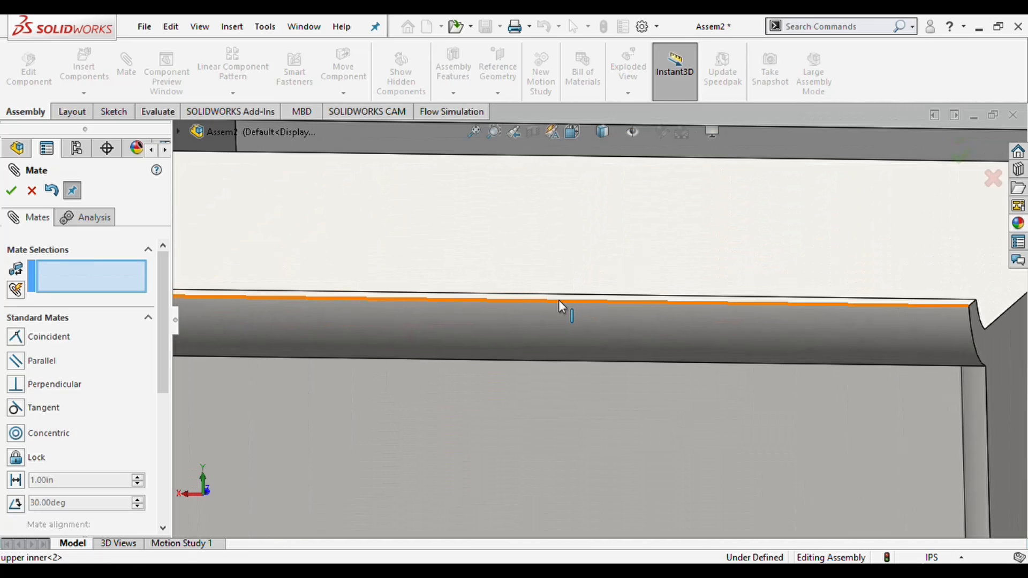
{"action": "left_click", "coordinate": [559, 297]}
{"action": "scroll", "coordinate": [561, 297], "scroll_direction": "up", "scroll_amount": 5}
{"action": "scroll", "coordinate": [589, 261], "scroll_direction": "down", "scroll_amount": 3}
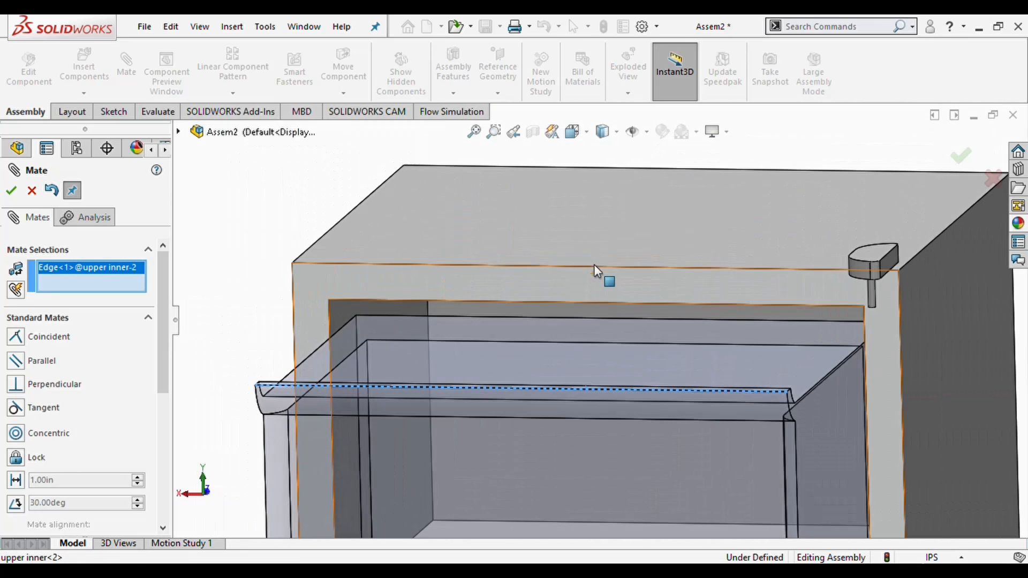
{"action": "left_click", "coordinate": [560, 302]}
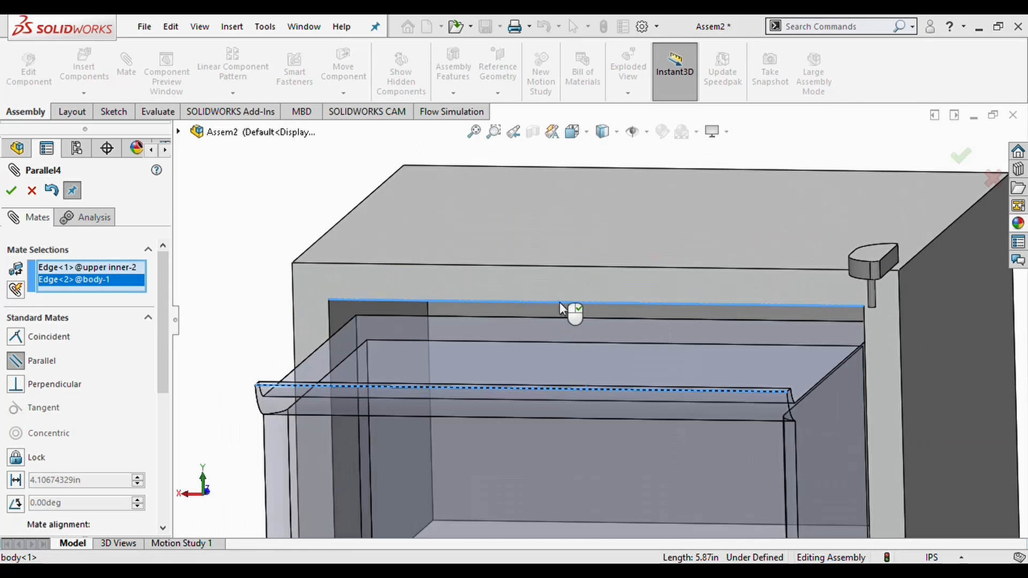
{"action": "left_click", "coordinate": [729, 285]}
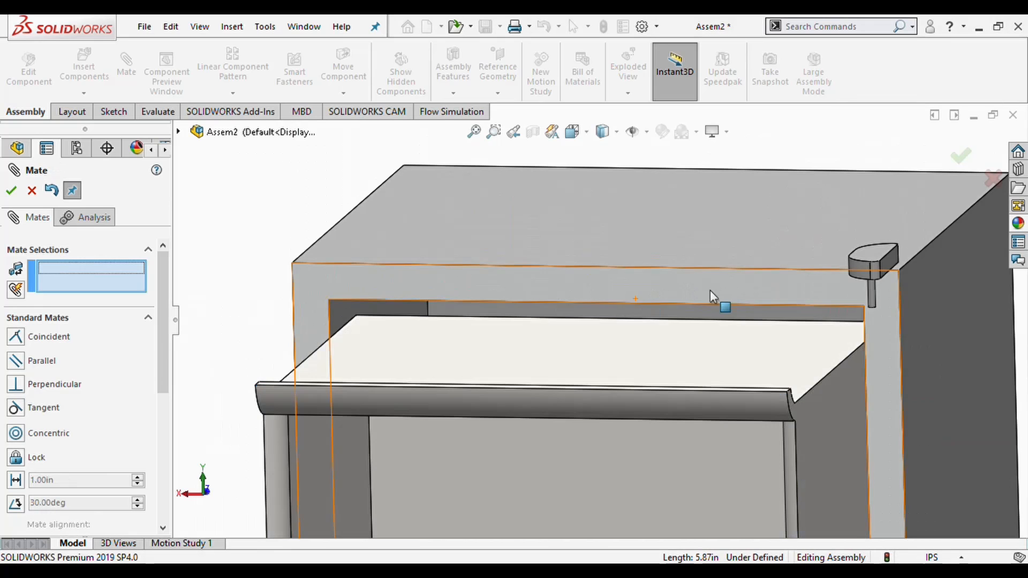
Slide the upper inner slightly deeper into the body's upper opening.
{"action": "scroll", "coordinate": [595, 385], "scroll_direction": "up", "scroll_amount": 3}
{"action": "middle_click_drag", "start_coordinate": [589, 388], "coordinate": [625, 361]}
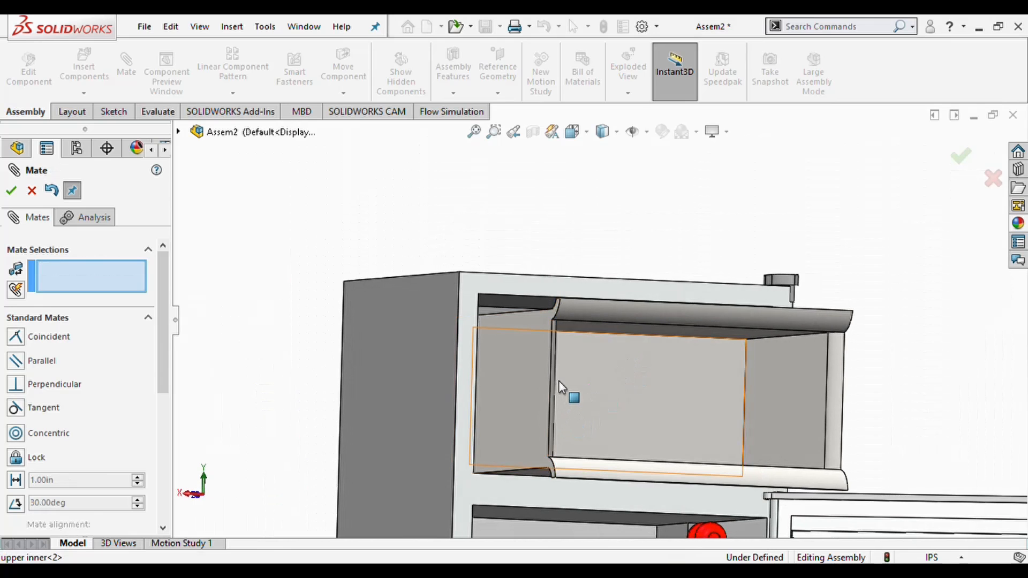
{"action": "scroll", "coordinate": [558, 384], "scroll_direction": "down", "scroll_amount": 1}
{"action": "scroll", "coordinate": [572, 491], "scroll_direction": "down", "scroll_amount": 2}
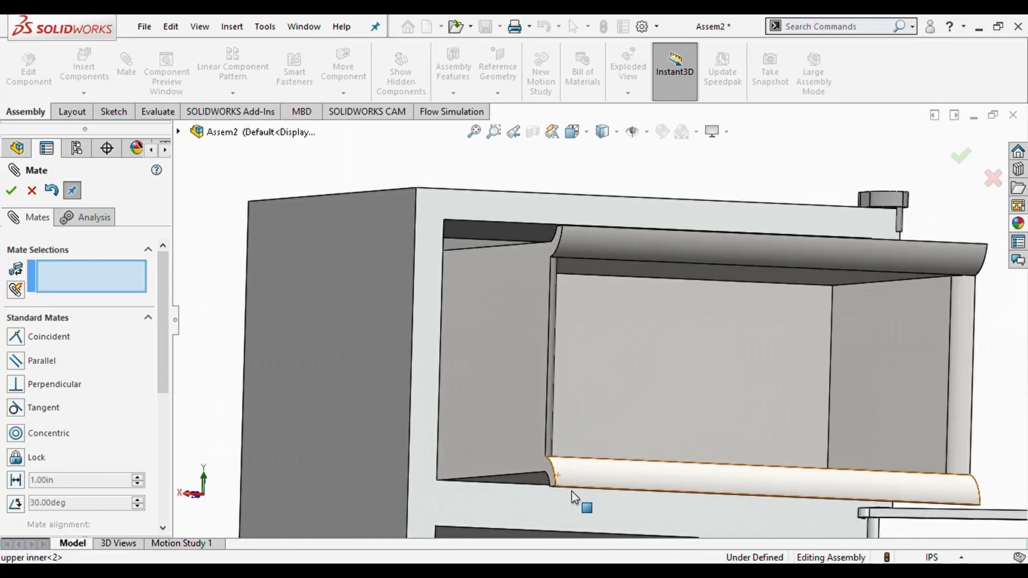
{"action": "scroll", "coordinate": [571, 491], "scroll_direction": "down", "scroll_amount": 2}
{"action": "middle_click_drag", "start_coordinate": [528, 507], "coordinate": [539, 538]}
{"action": "scroll", "coordinate": [526, 519], "scroll_direction": "up", "scroll_amount": 3}
{"action": "scroll", "coordinate": [525, 519], "scroll_direction": "up", "scroll_amount": 1}
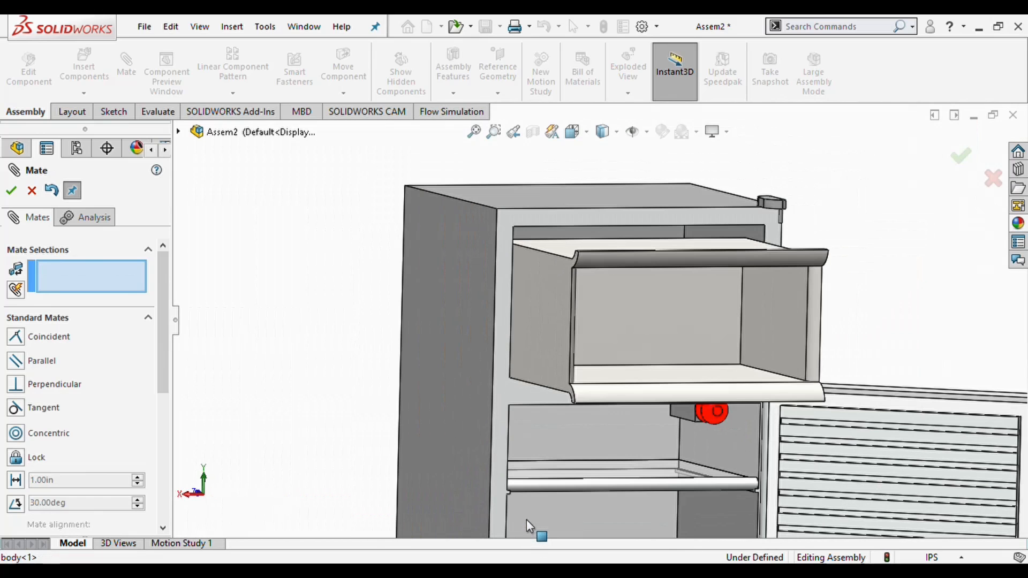
{"action": "left_click_drag", "start_coordinate": [559, 355], "coordinate": [538, 295]}
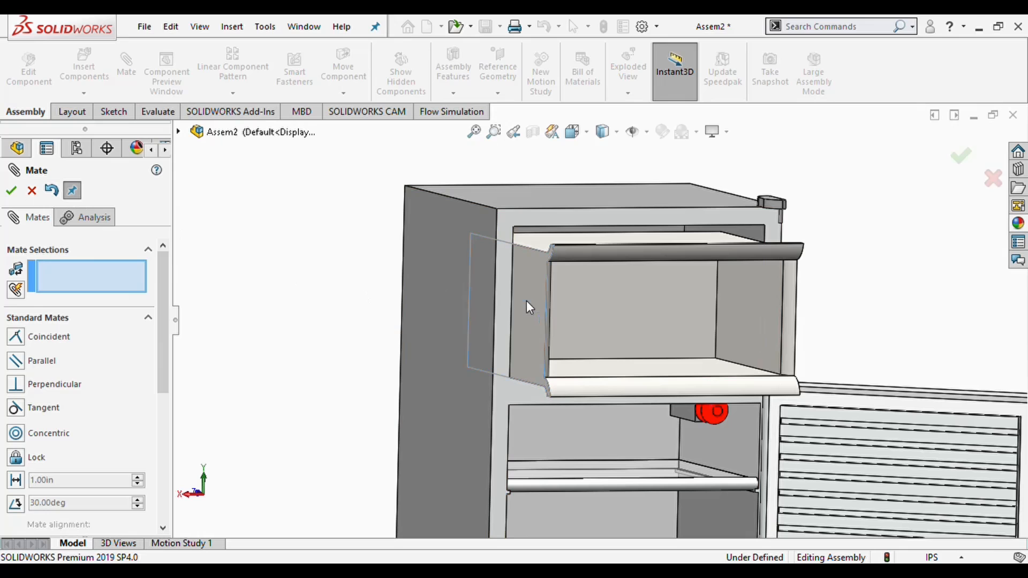
Leave the Mate command and delete the upper inner from the assembly.
{"action": "right_click", "coordinate": [564, 407]}
{"action": "left_click", "coordinate": [570, 362]}
{"action": "left_click", "coordinate": [583, 377]}
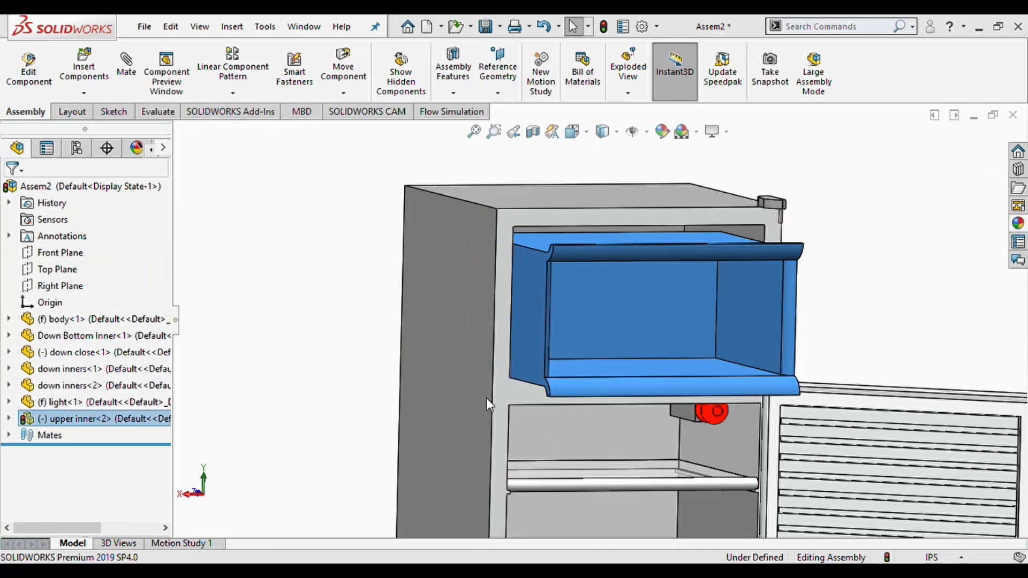
{"action": "left_click", "coordinate": [640, 370]}
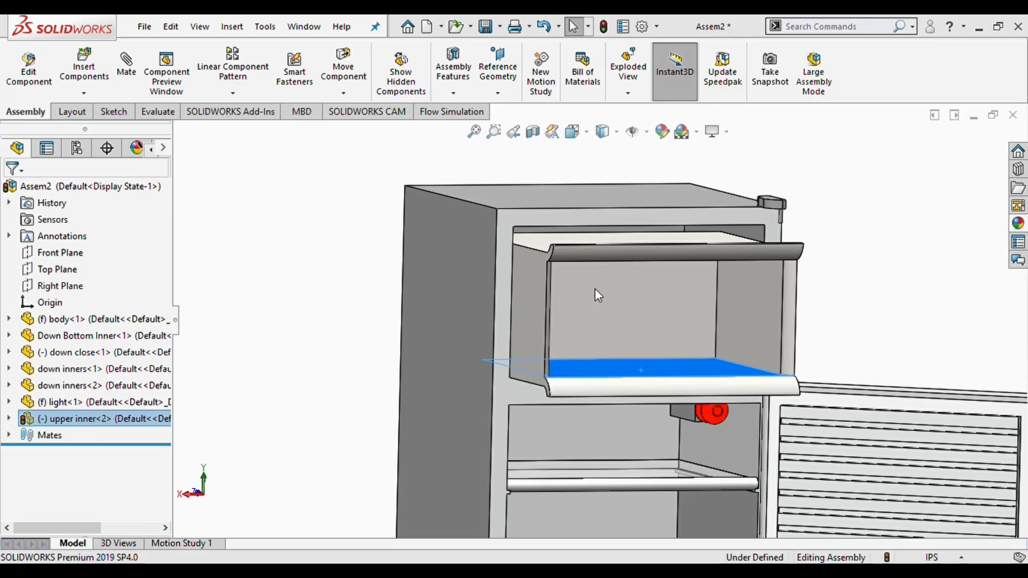
{"action": "key", "text": "Delete"}
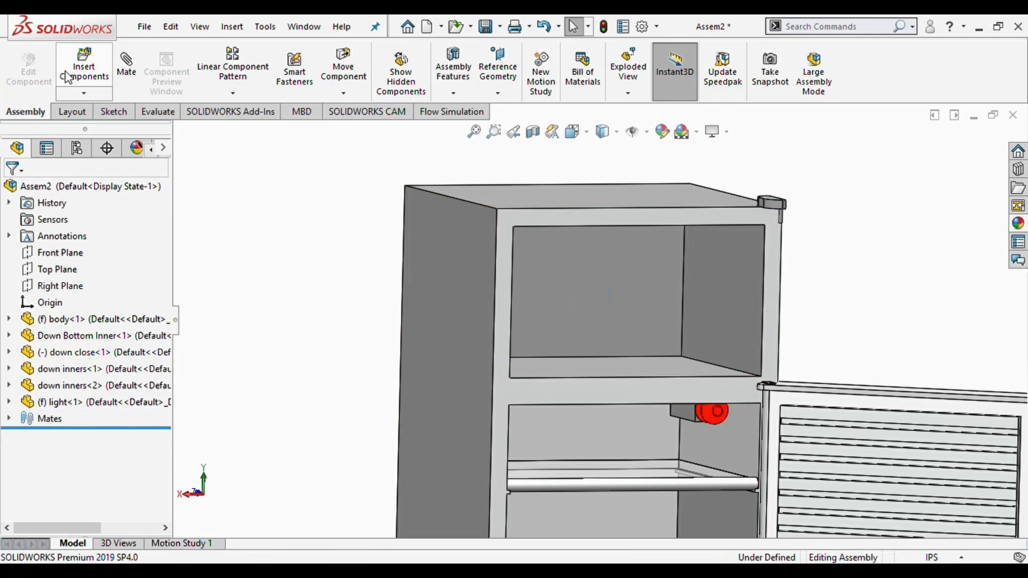
Insert a fresh copy of the upper inner and place it beside the refrigerator body.
{"action": "left_click", "coordinate": [79, 80]}
{"action": "scroll", "coordinate": [69, 394], "scroll_direction": "down", "scroll_amount": 2}
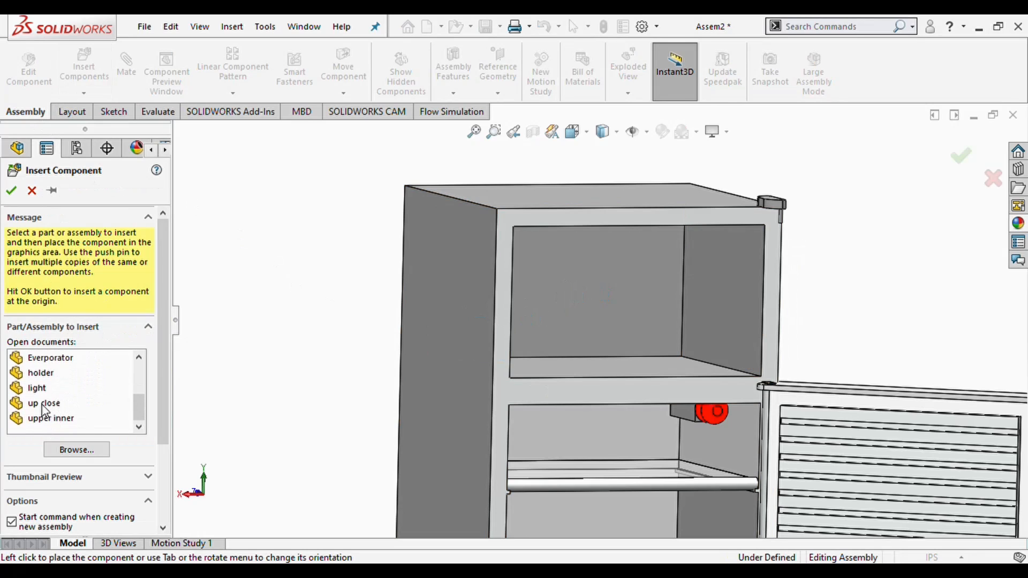
{"action": "left_click", "coordinate": [49, 418]}
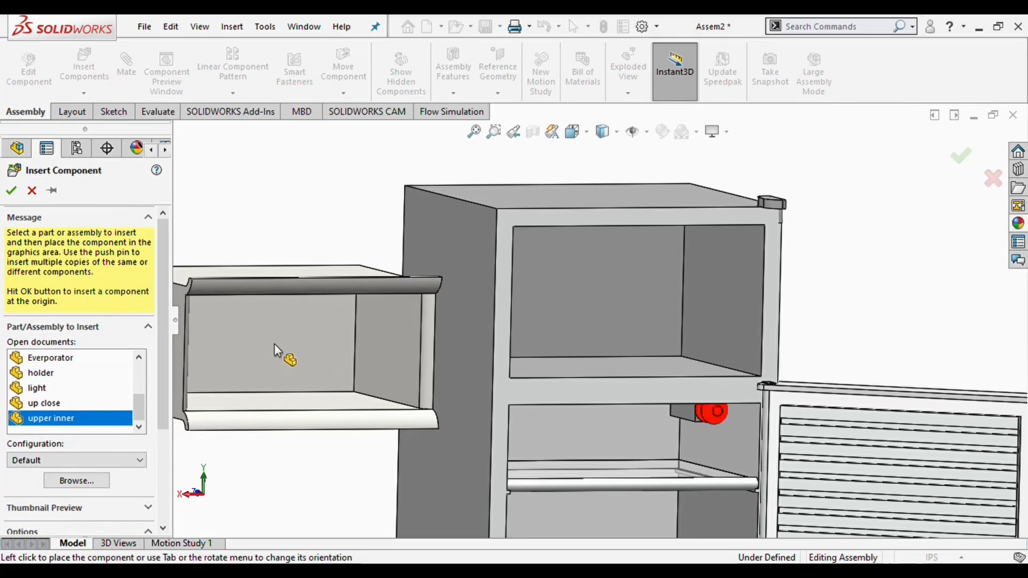
{"action": "left_click", "coordinate": [280, 343]}
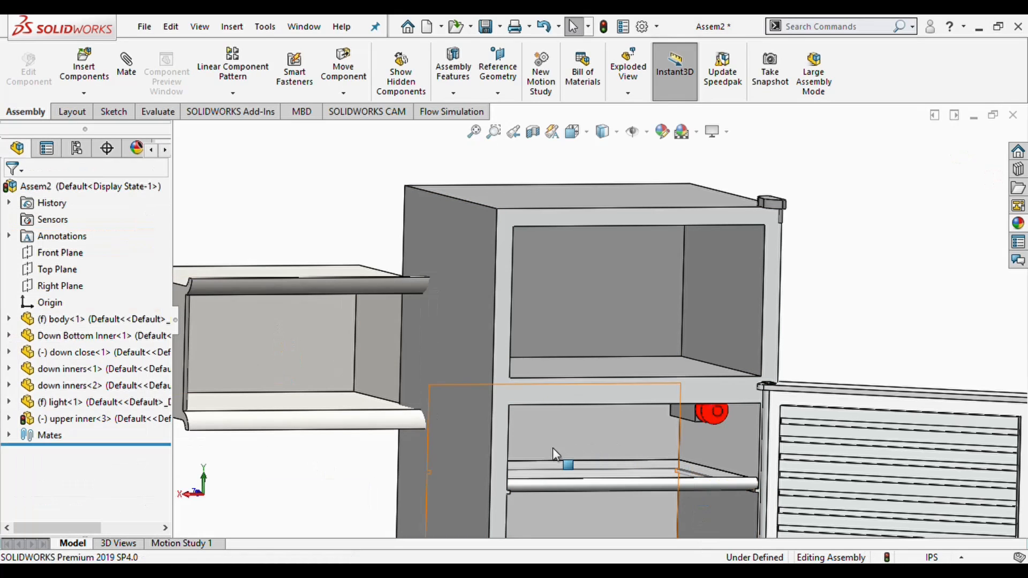
Add a coincident mate between the upper compartment's side wall opposite the hinge and the upper inner's outer face on that side.
{"action": "middle_click_drag", "start_coordinate": [610, 350], "coordinate": [509, 356]}
{"action": "left_click", "coordinate": [410, 327]}
{"action": "middle_click_drag", "start_coordinate": [402, 354], "coordinate": [378, 397]}
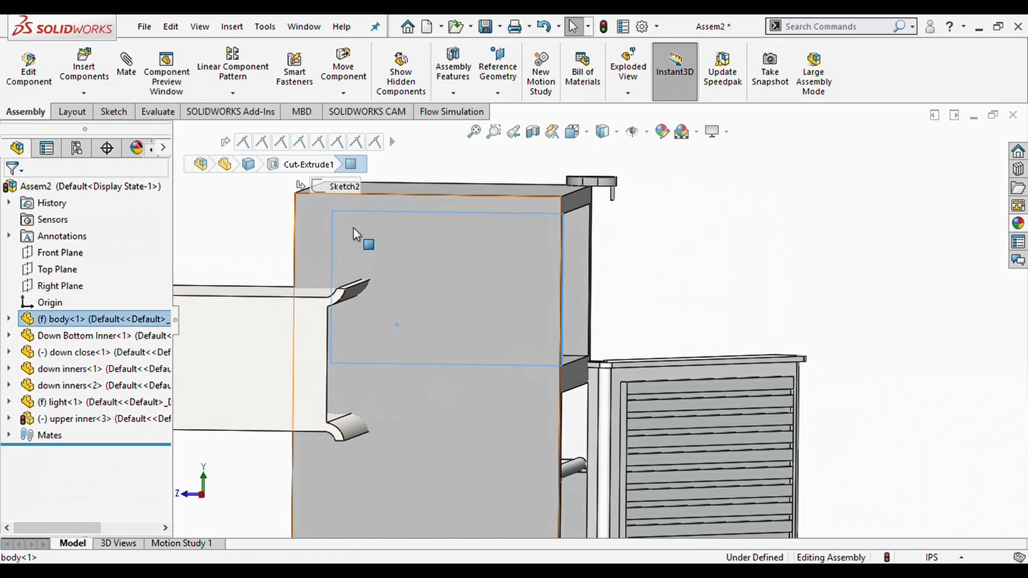
{"action": "left_click", "coordinate": [127, 63]}
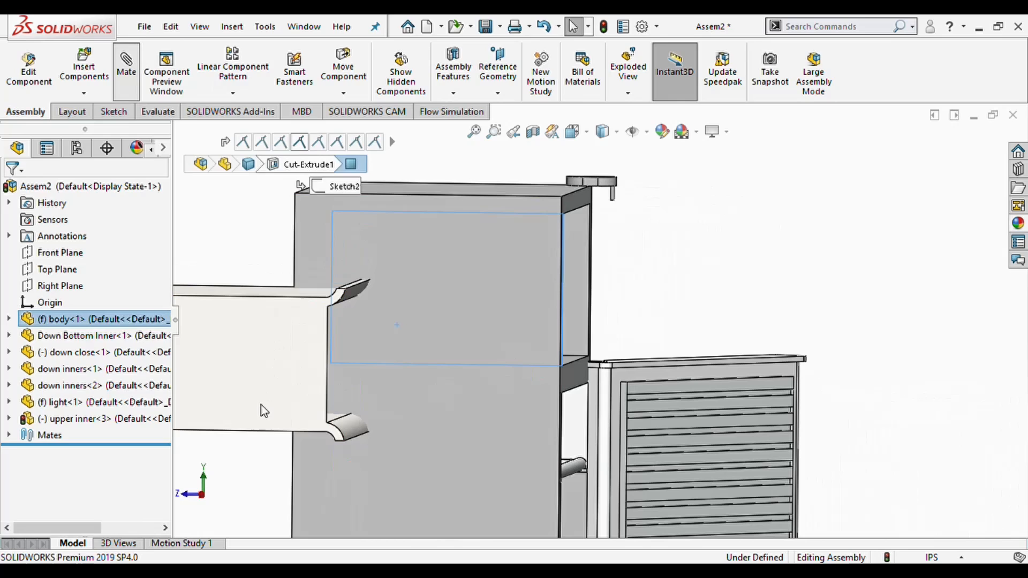
{"action": "left_click", "coordinate": [262, 412]}
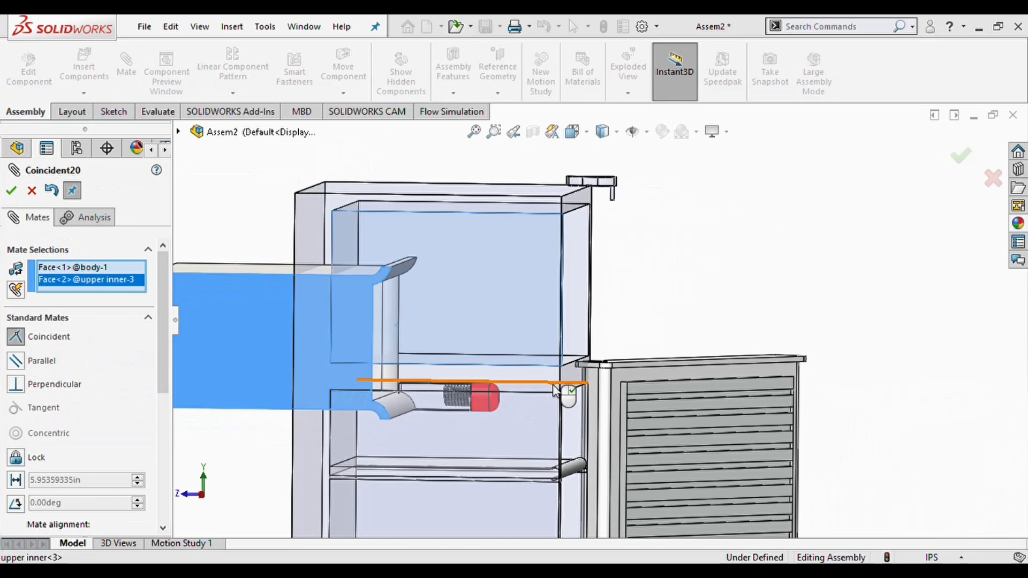
{"action": "key", "text": "Return"}
Move the upper inner forward and up within the compartment, close to the front of the upper opening.
{"action": "middle_click_drag", "start_coordinate": [725, 390], "coordinate": [633, 390]}
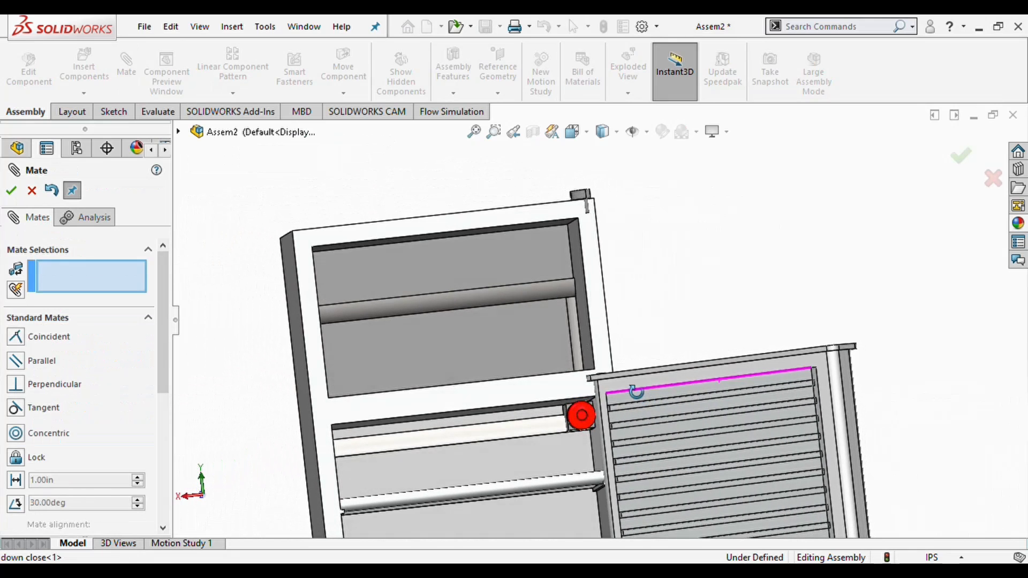
{"action": "middle_click_drag", "start_coordinate": [478, 303], "coordinate": [469, 338]}
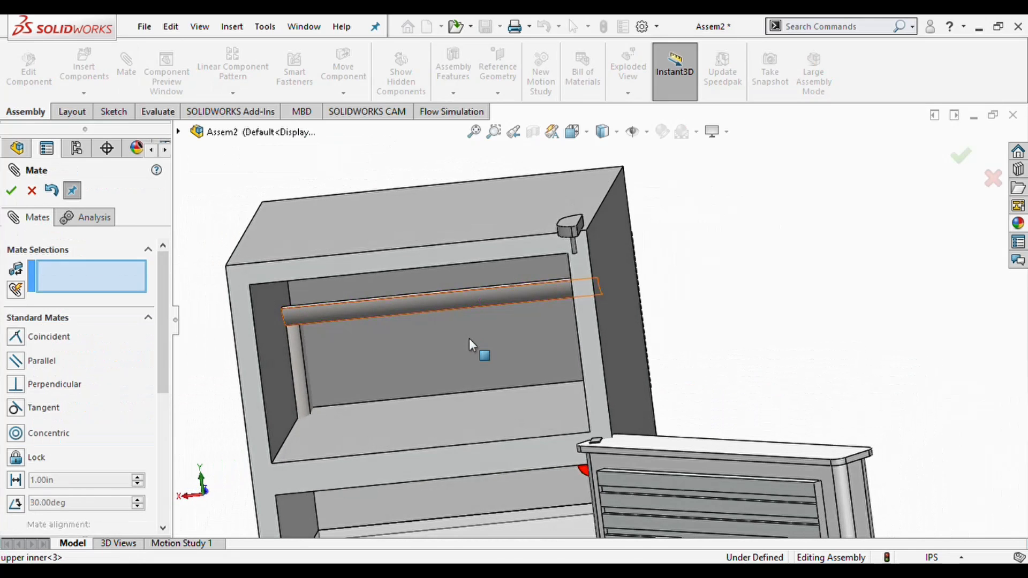
{"action": "left_click_drag", "start_coordinate": [462, 300], "coordinate": [429, 266]}
{"action": "scroll", "coordinate": [477, 257], "scroll_direction": "down", "scroll_amount": 3}
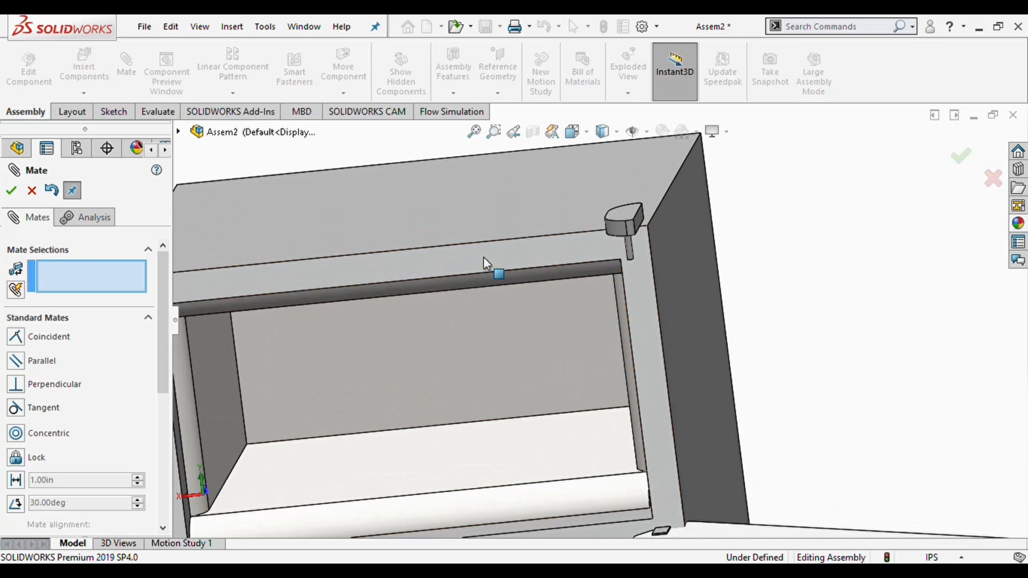
{"action": "scroll", "coordinate": [480, 381], "scroll_direction": "up", "scroll_amount": 3}
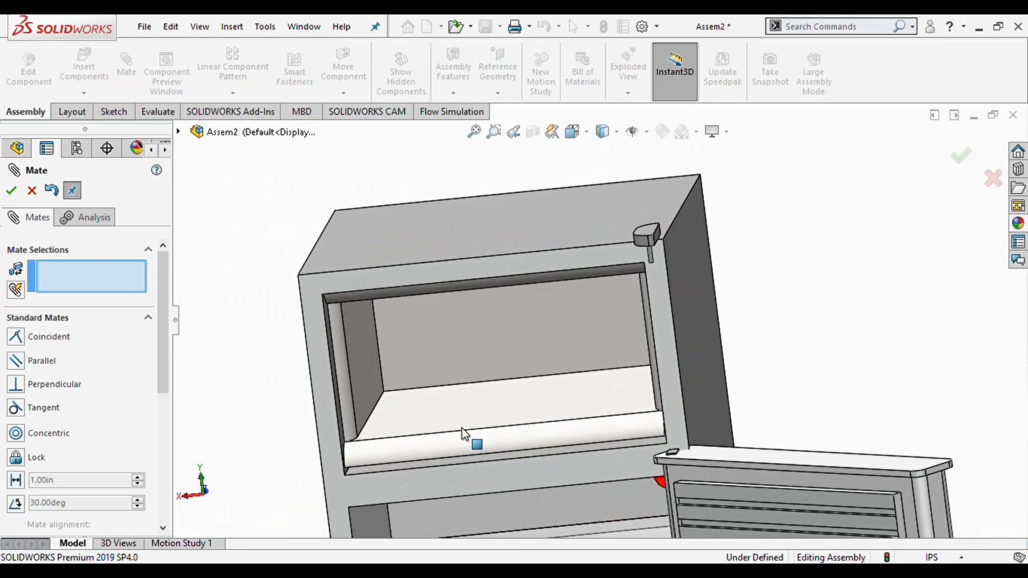
Mate the bottom front edge of the upper opening coincident with the upper inner's lower lip edge, and finish mating.
{"action": "scroll", "coordinate": [461, 426], "scroll_direction": "down", "scroll_amount": 3}
{"action": "left_click", "coordinate": [487, 445]}
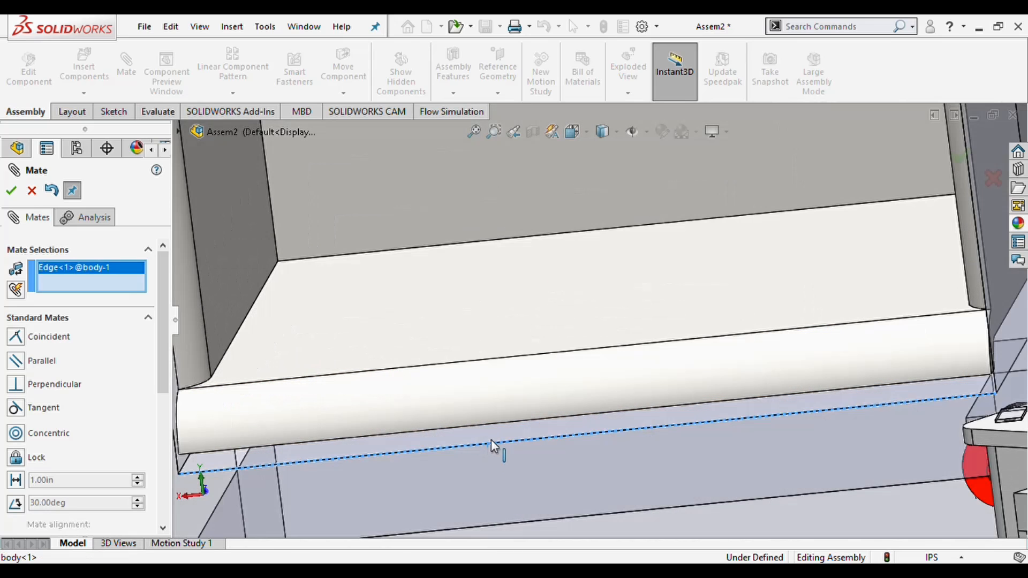
{"action": "left_click", "coordinate": [500, 425]}
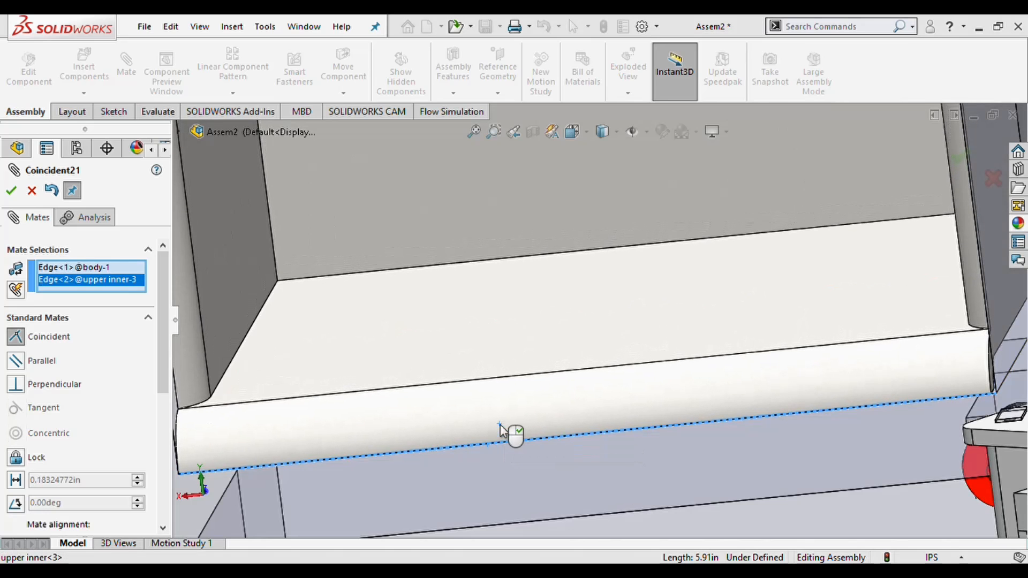
{"action": "key", "text": "Return"}
{"action": "scroll", "coordinate": [540, 402], "scroll_direction": "up", "scroll_amount": 4}
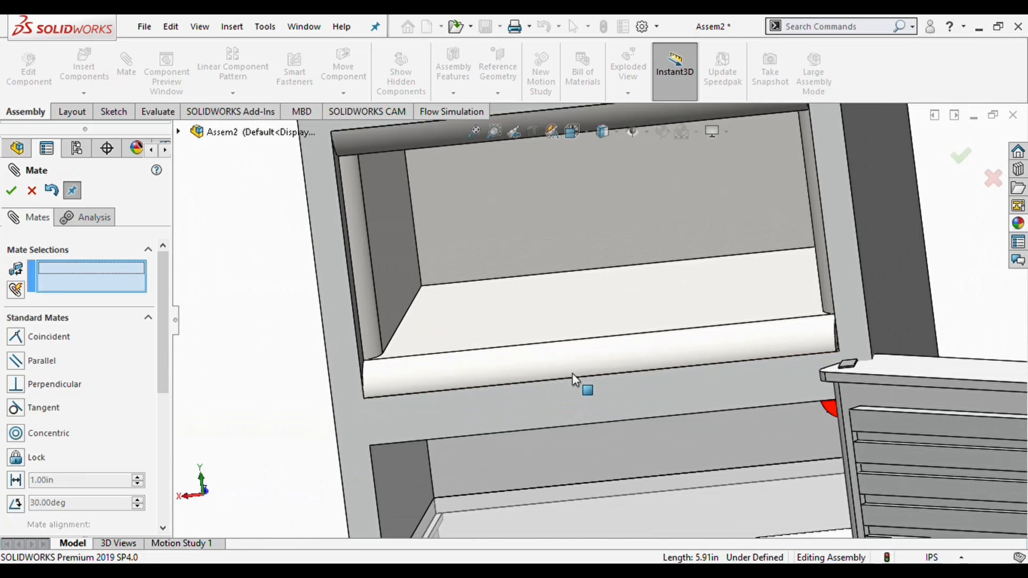
{"action": "scroll", "coordinate": [551, 394], "scroll_direction": "up", "scroll_amount": 3}
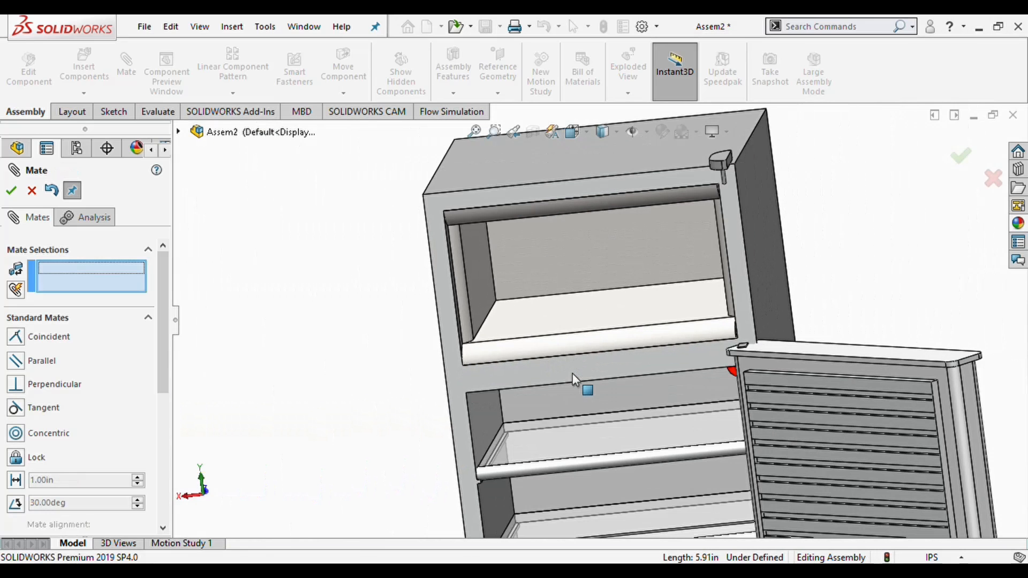
{"action": "left_click", "coordinate": [11, 193]}
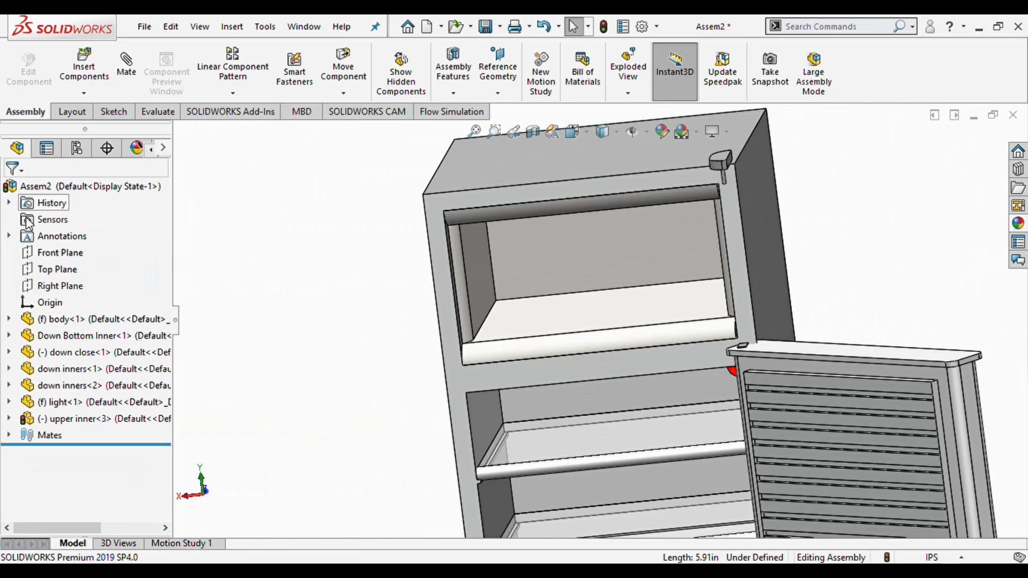
Insert the up close door and place it beside the upper compartment.
{"action": "left_click", "coordinate": [98, 67]}
{"action": "scroll", "coordinate": [88, 378], "scroll_direction": "down", "scroll_amount": 2}
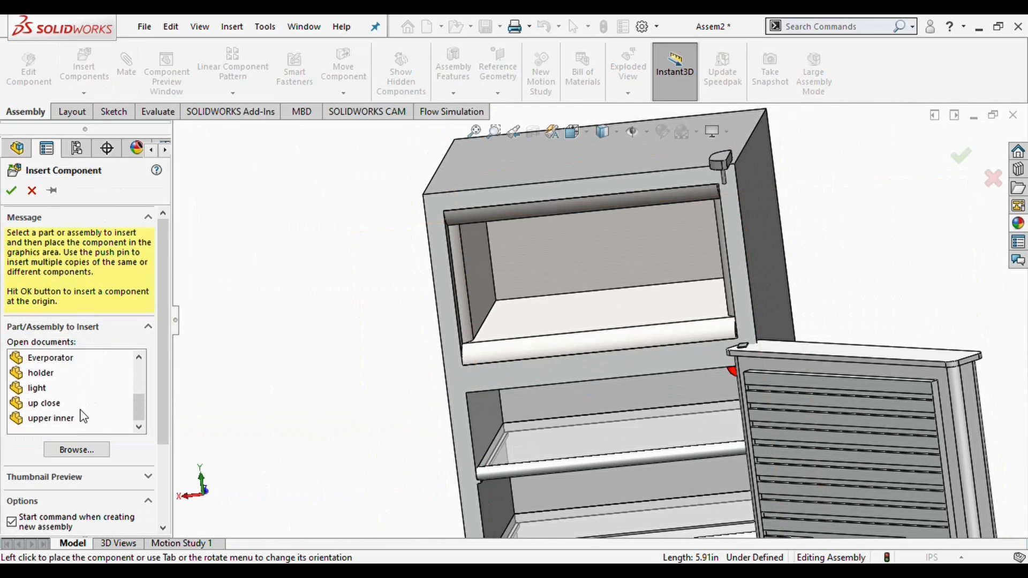
{"action": "left_click", "coordinate": [54, 408]}
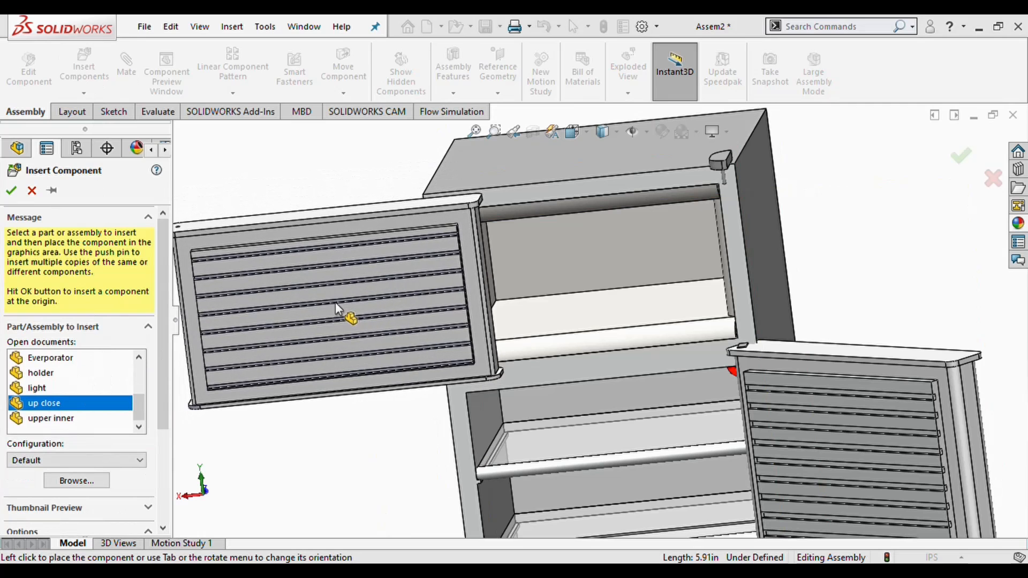
{"action": "left_click", "coordinate": [335, 302]}
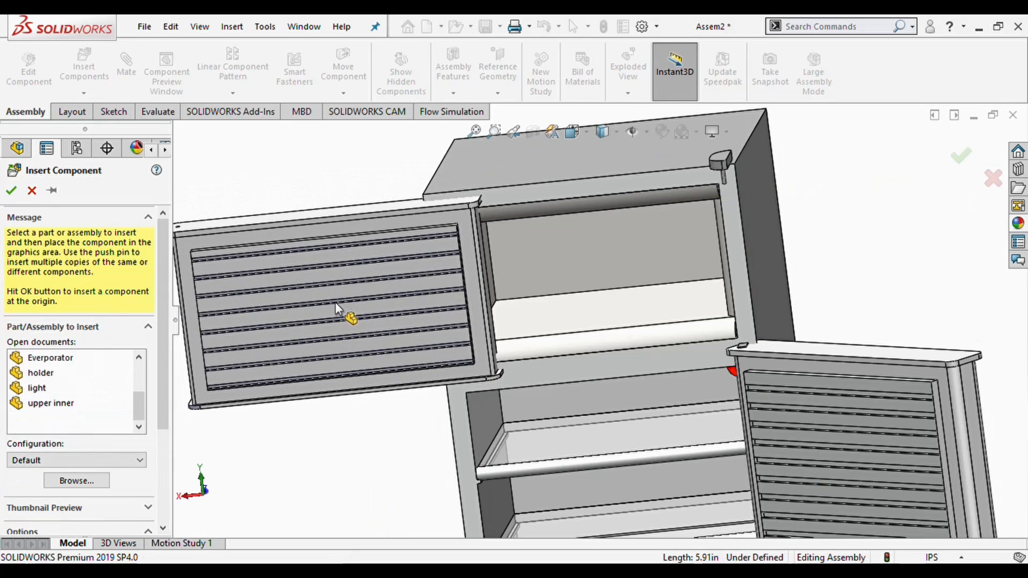
Mate the body's upper hinge pin concentric with the pivot hole in the up close door's top face.
{"action": "middle_click_drag", "start_coordinate": [595, 350], "coordinate": [602, 400]}
{"action": "scroll", "coordinate": [725, 274], "scroll_direction": "down", "scroll_amount": 5}
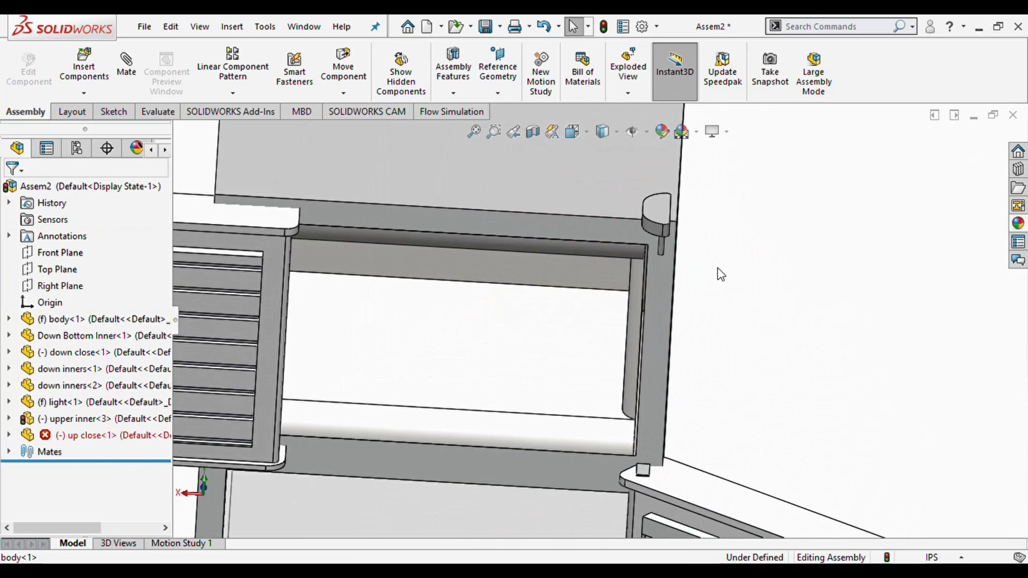
{"action": "left_click", "coordinate": [660, 249]}
{"action": "scroll", "coordinate": [660, 248], "scroll_direction": "up", "scroll_amount": 5}
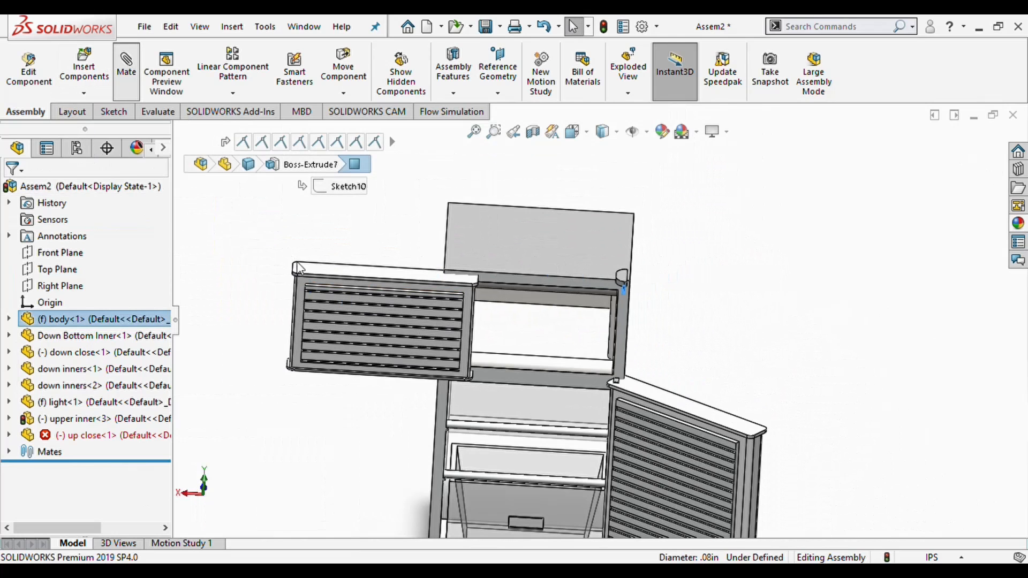
{"action": "scroll", "coordinate": [331, 292], "scroll_direction": "down", "scroll_amount": 6}
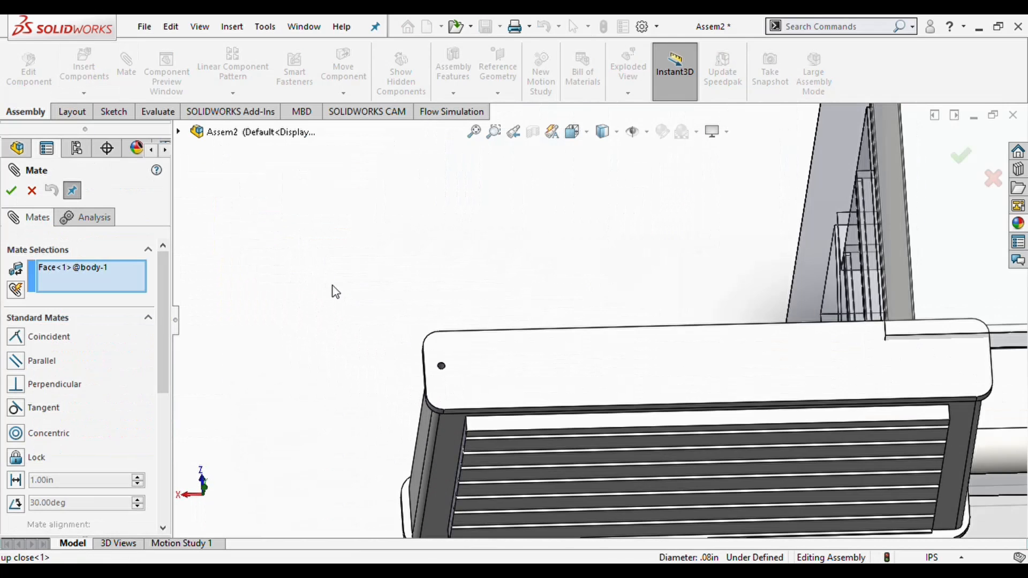
{"action": "scroll", "coordinate": [457, 384], "scroll_direction": "down", "scroll_amount": 2}
{"action": "left_click", "coordinate": [483, 313]}
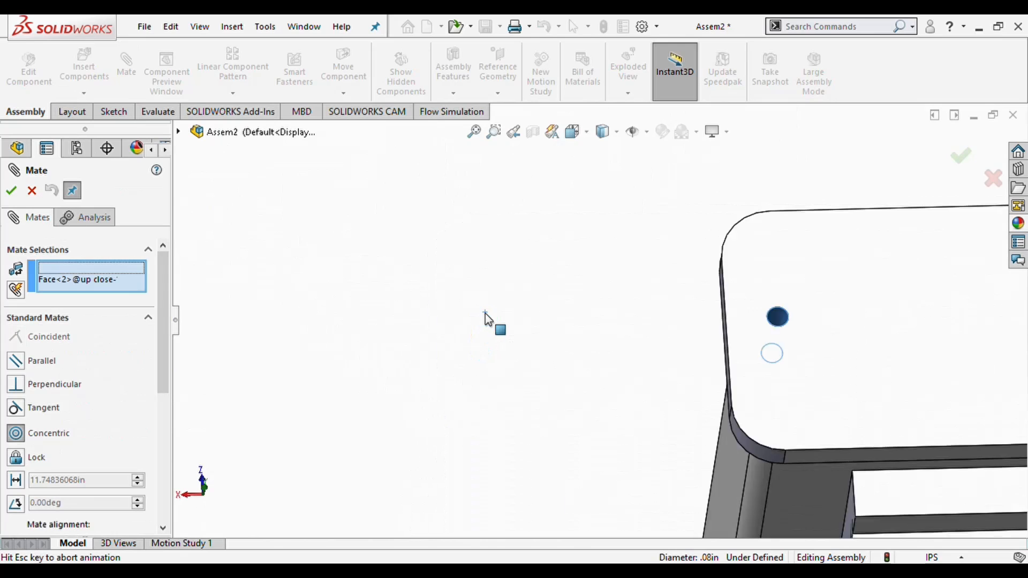
{"action": "scroll", "coordinate": [804, 367], "scroll_direction": "up", "scroll_amount": 10}
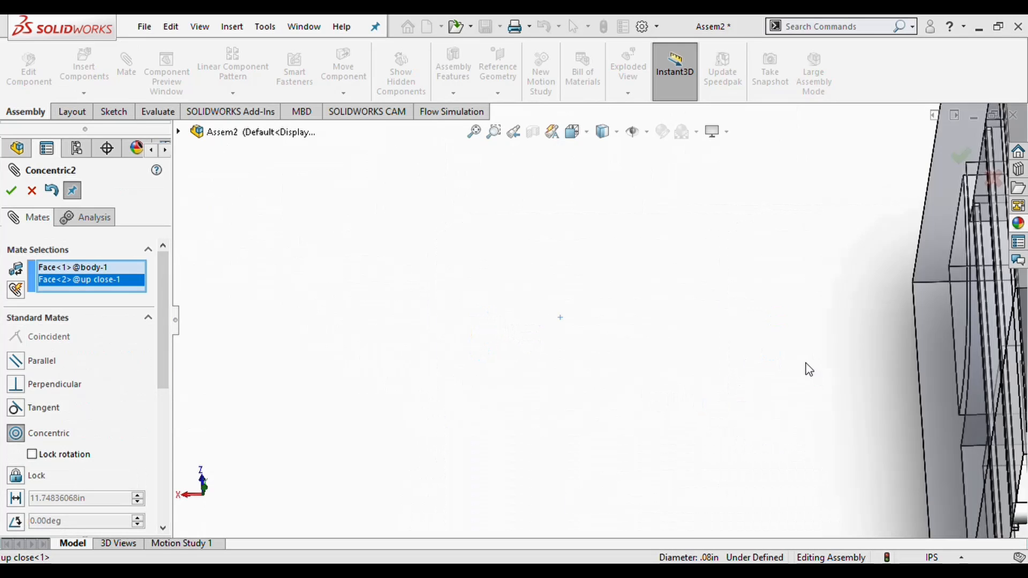
{"action": "middle_click_drag", "start_coordinate": [814, 373], "coordinate": [749, 348]}
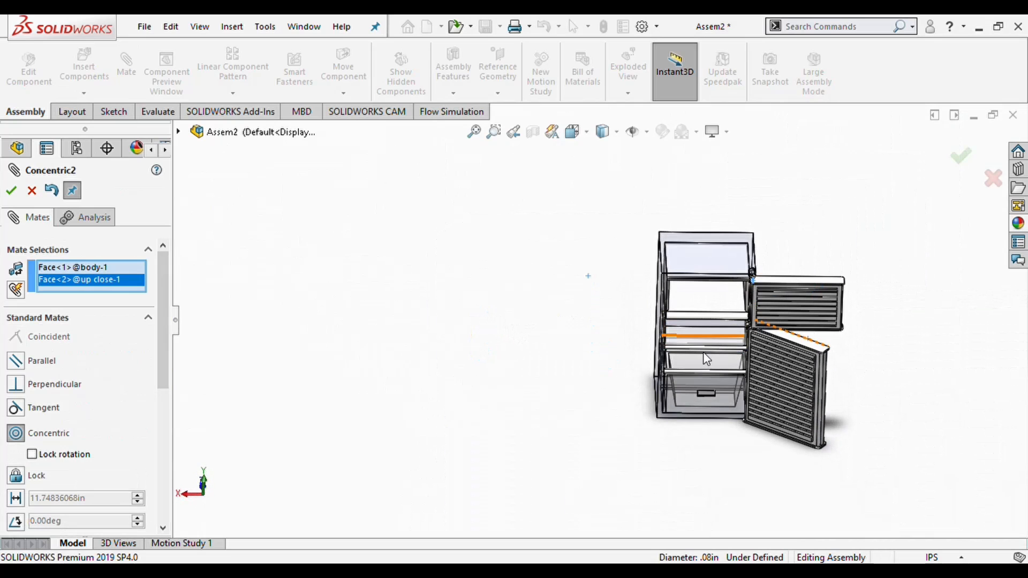
{"action": "key", "text": "Return"}
Swing the up close door partway shut, mate its top face coincident with the upper hinge bracket's underside, and finish mating.
{"action": "left_click_drag", "start_coordinate": [844, 293], "coordinate": [716, 351]}
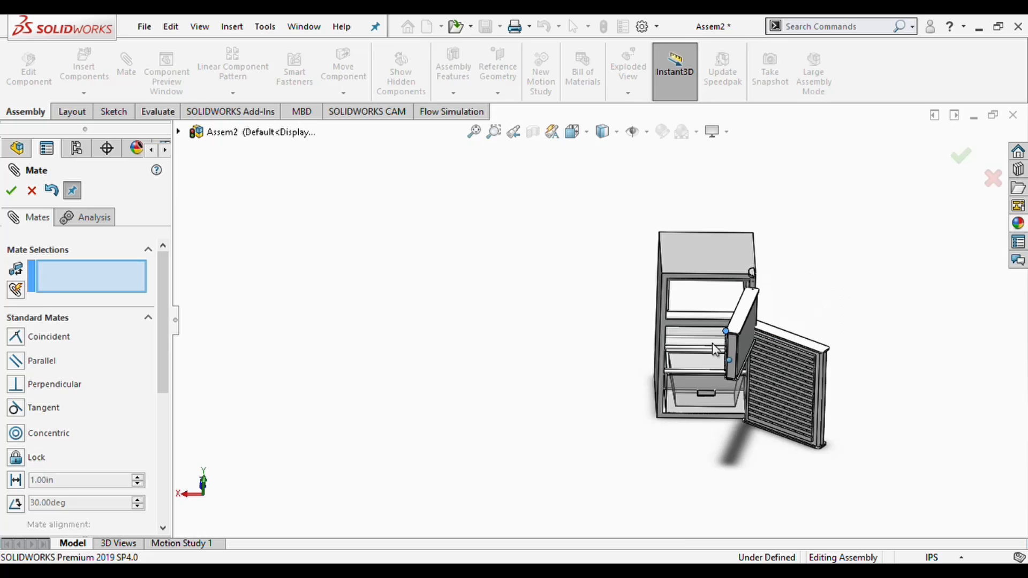
{"action": "scroll", "coordinate": [758, 318], "scroll_direction": "down", "scroll_amount": 5}
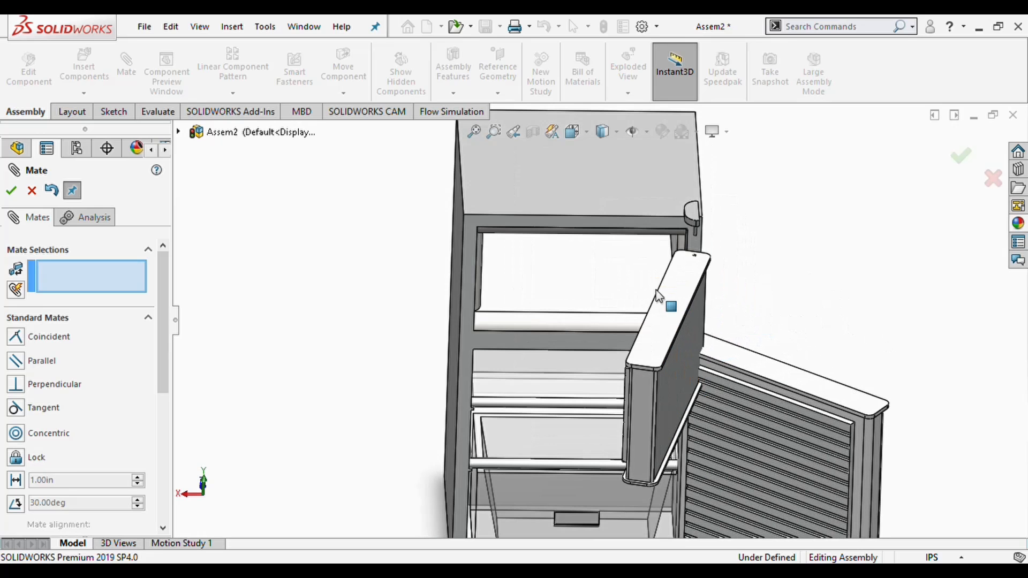
{"action": "left_click", "coordinate": [688, 290]}
{"action": "middle_click_drag", "start_coordinate": [687, 290], "coordinate": [739, 188]}
{"action": "scroll", "coordinate": [683, 220], "scroll_direction": "down", "scroll_amount": 6}
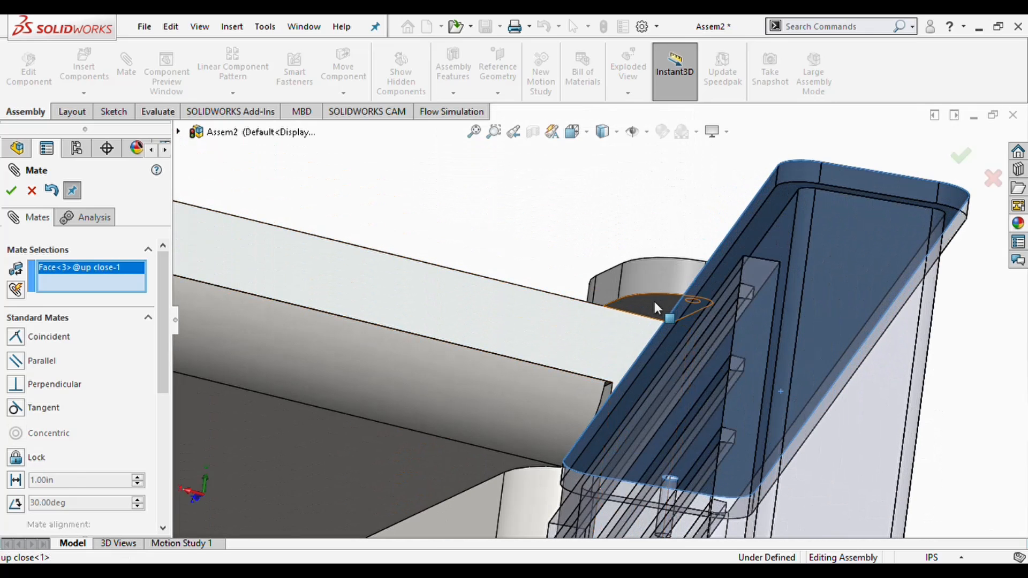
{"action": "left_click", "coordinate": [653, 299]}
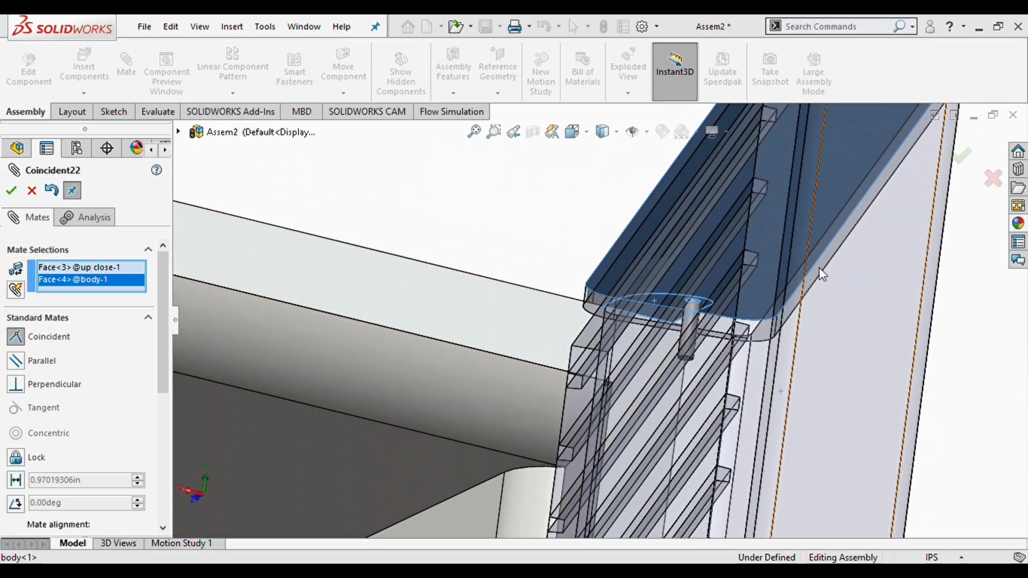
{"action": "key", "text": "Return"}
{"action": "scroll", "coordinate": [721, 306], "scroll_direction": "up", "scroll_amount": 4}
{"action": "scroll", "coordinate": [720, 307], "scroll_direction": "up", "scroll_amount": 6}
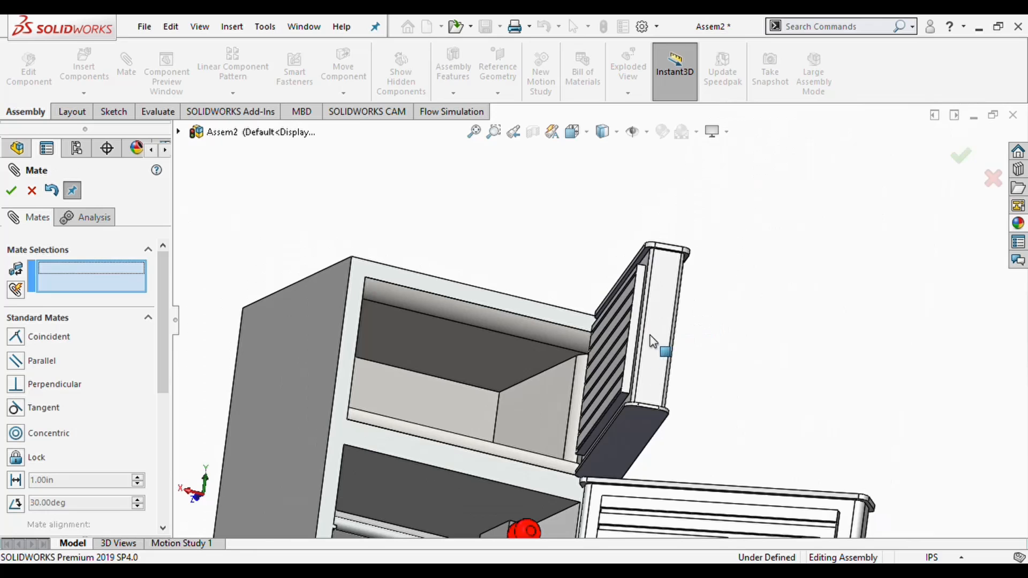
{"action": "mouse_move", "coordinate": [650, 419]}
{"action": "middle_mouse_down"}
{"action": "mouse_move", "coordinate": [641, 448]}
{"action": "mouse_move", "coordinate": [635, 427]}
{"action": "middle_mouse_up"}
{"action": "scroll", "coordinate": [624, 415], "scroll_direction": "up", "scroll_amount": 3}
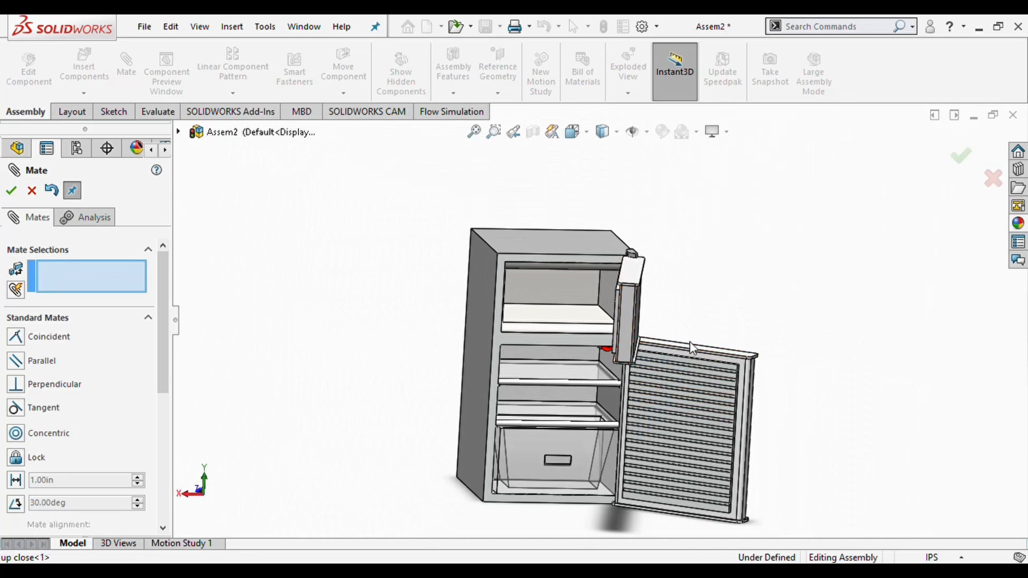
{"action": "middle_click_drag", "start_coordinate": [712, 370], "coordinate": [705, 342]}
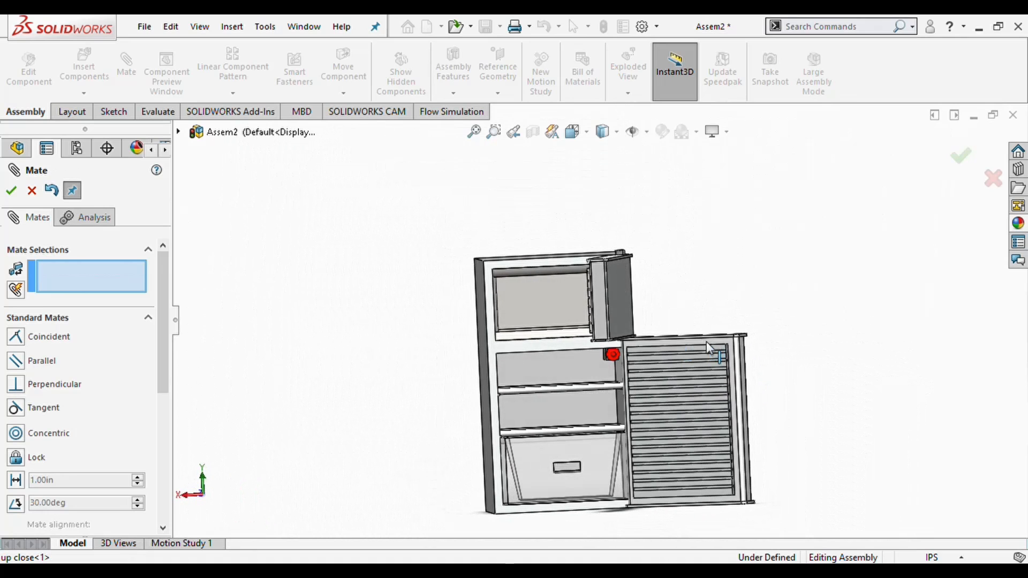
{"action": "left_click", "coordinate": [11, 193]}
{"action": "left_click", "coordinate": [126, 75]}
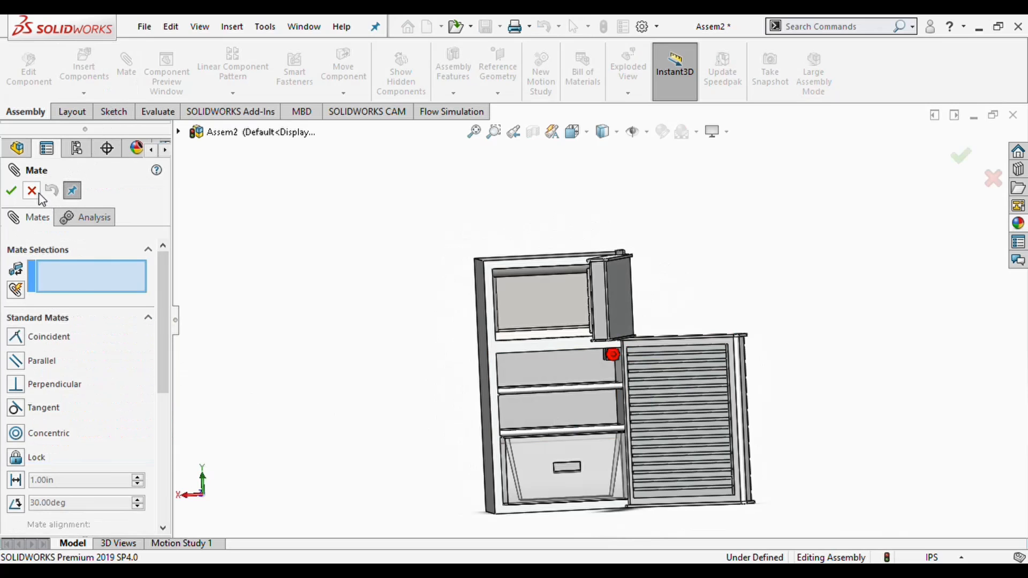
{"action": "left_click", "coordinate": [32, 190]}
Start inserting components and select the Brand, compressor, Everporator and holder parts together.
{"action": "left_click", "coordinate": [84, 68]}
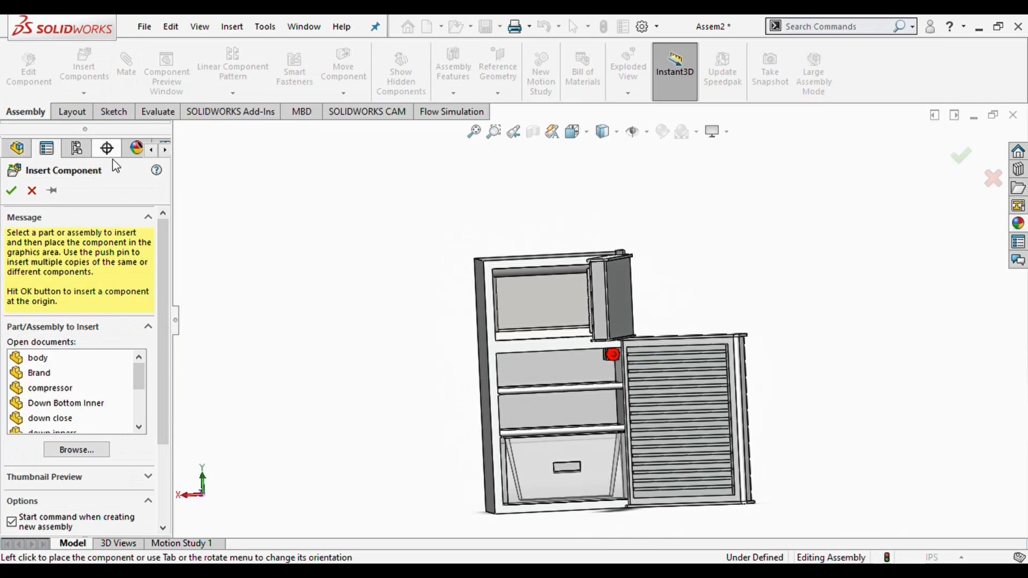
{"action": "left_click", "coordinate": [40, 374]}
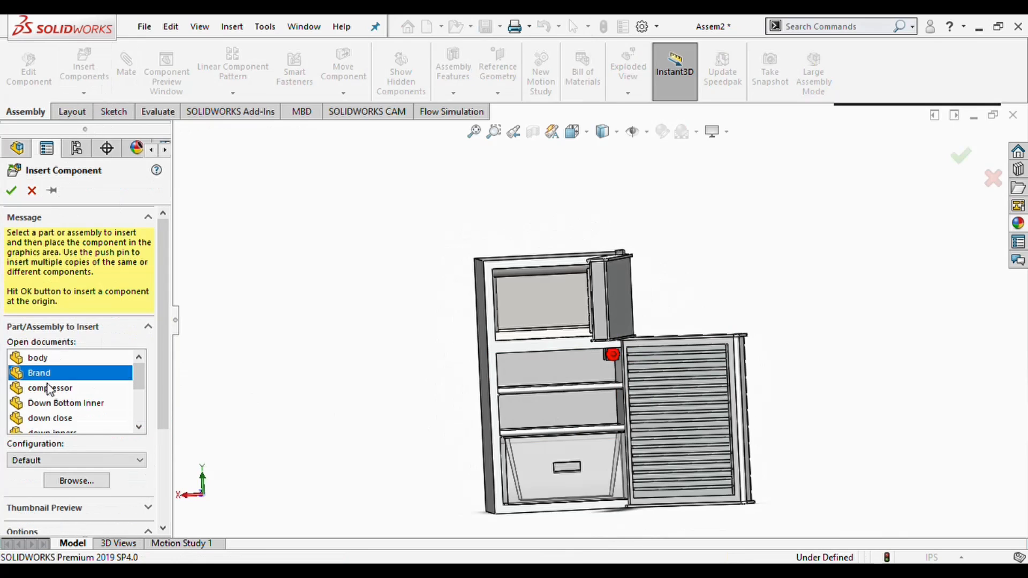
{"action": "left_click", "coordinate": [51, 393], "text": "ctrl"}
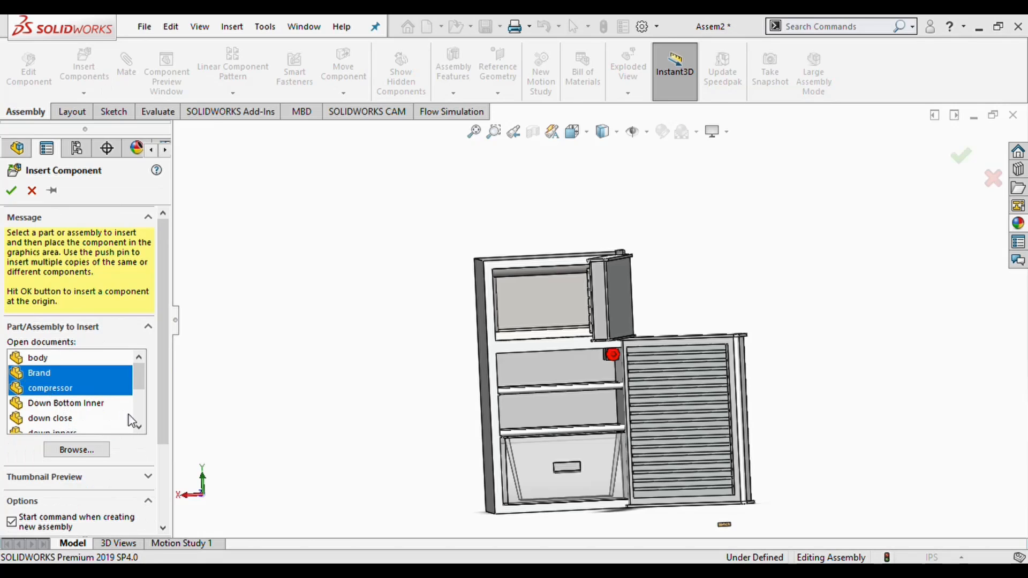
{"action": "left_click", "coordinate": [140, 427]}
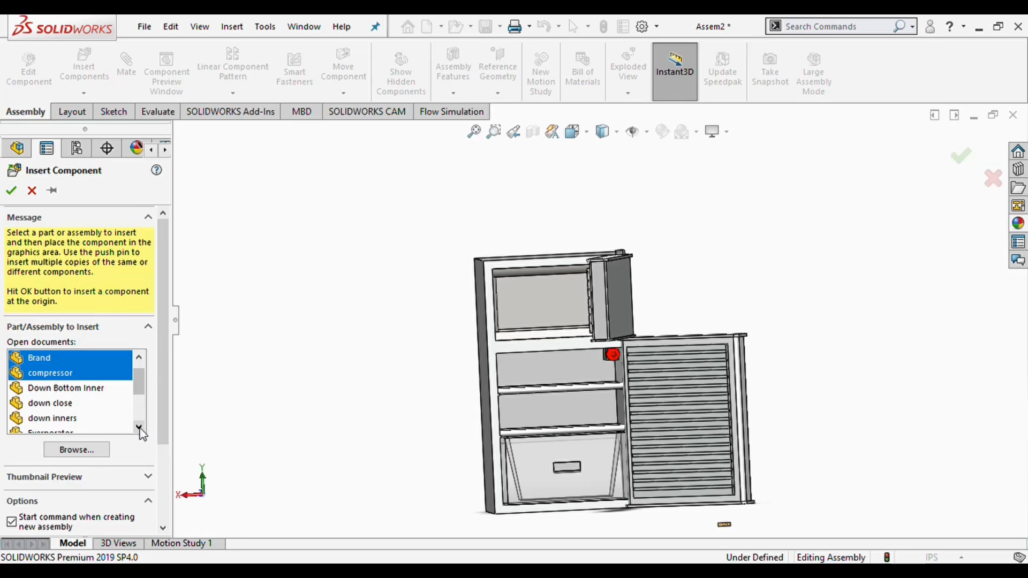
{"action": "left_click", "coordinate": [139, 427]}
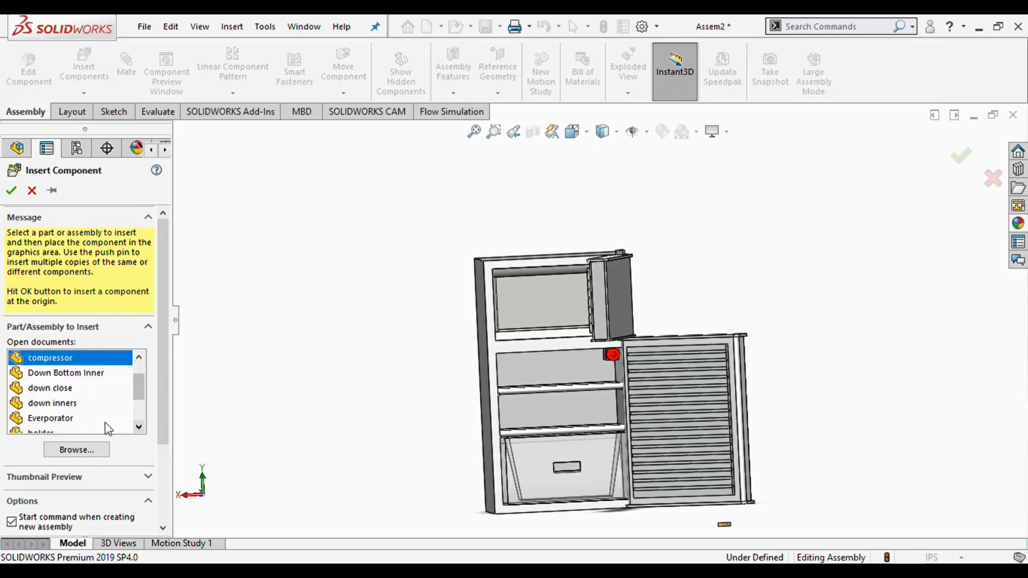
{"action": "left_click", "coordinate": [69, 420], "text": "ctrl"}
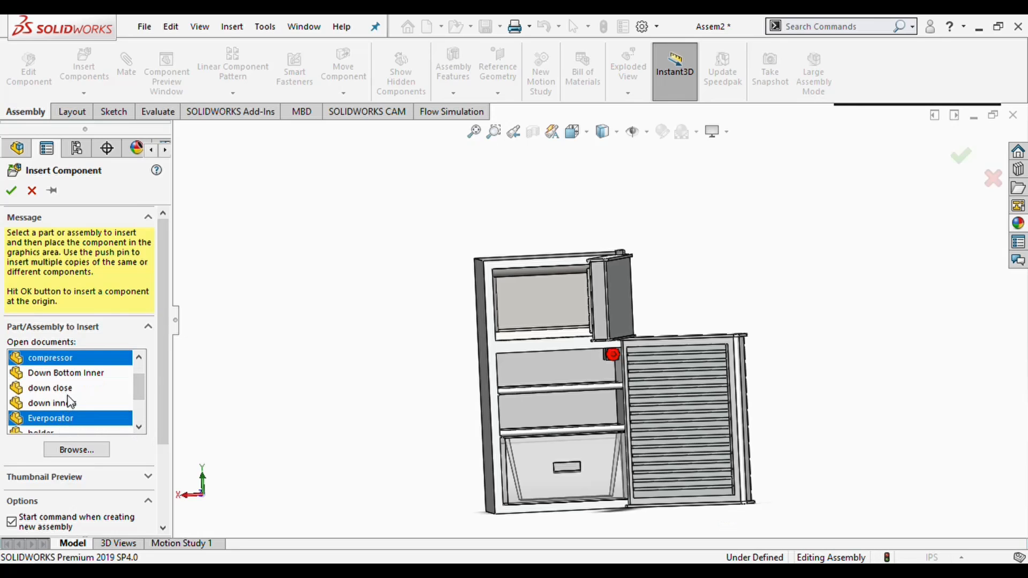
{"action": "left_click", "coordinate": [141, 427]}
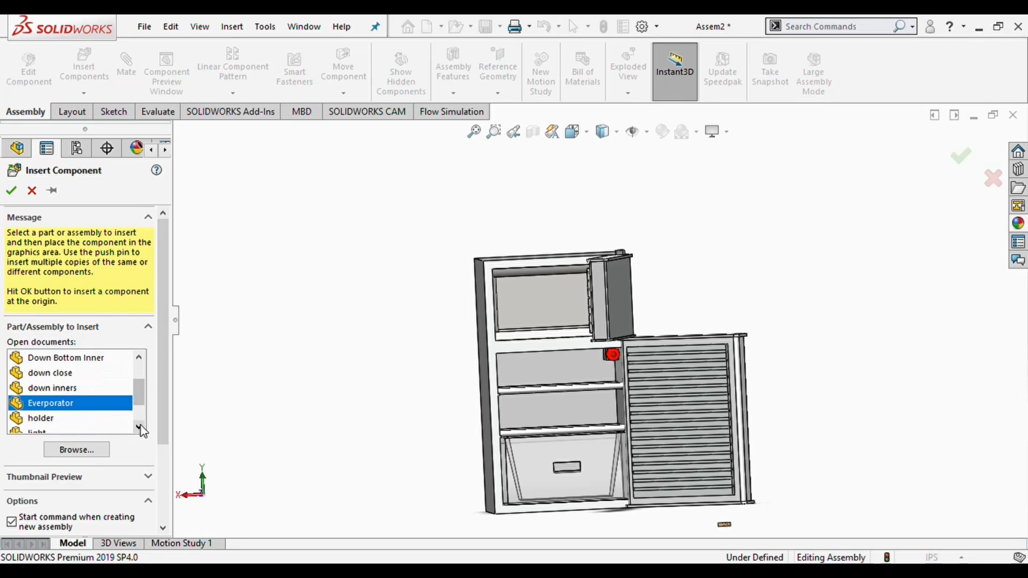
{"action": "left_click", "coordinate": [81, 418], "text": "ctrl"}
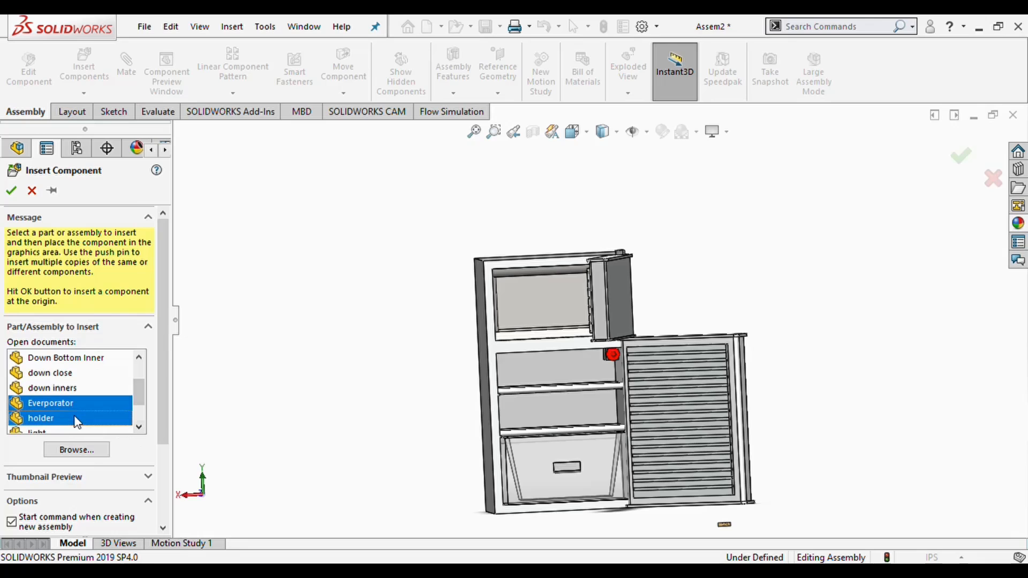
{"action": "left_click", "coordinate": [140, 428]}
{"action": "left_click", "coordinate": [140, 427]}
{"action": "left_click", "coordinate": [140, 427]}
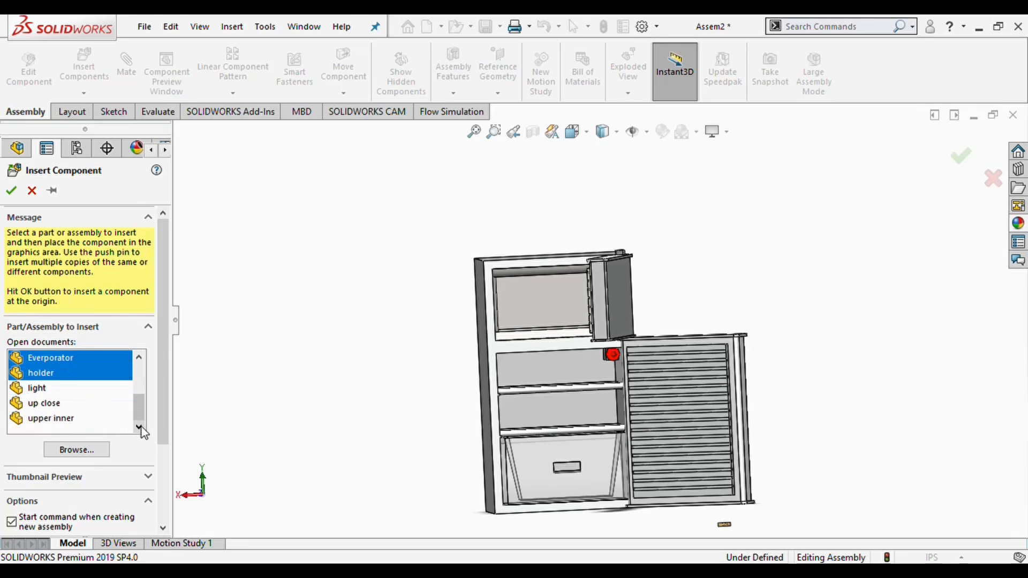
Place the Brand and compressor beside the body opposite the hinges, the Everporator beyond the lower door, and the holder above that door.
{"action": "left_click", "coordinate": [271, 319]}
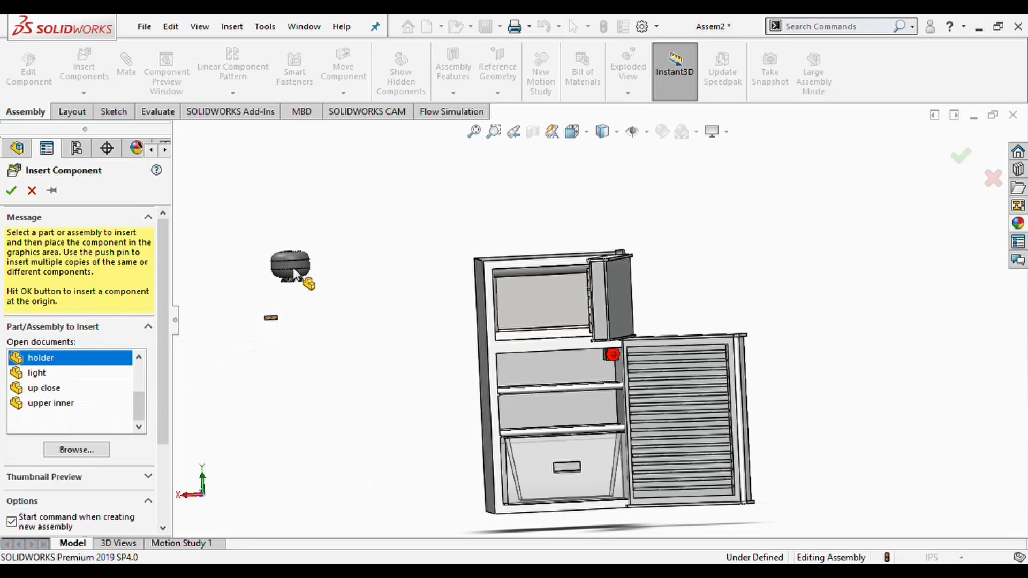
{"action": "left_click", "coordinate": [291, 267]}
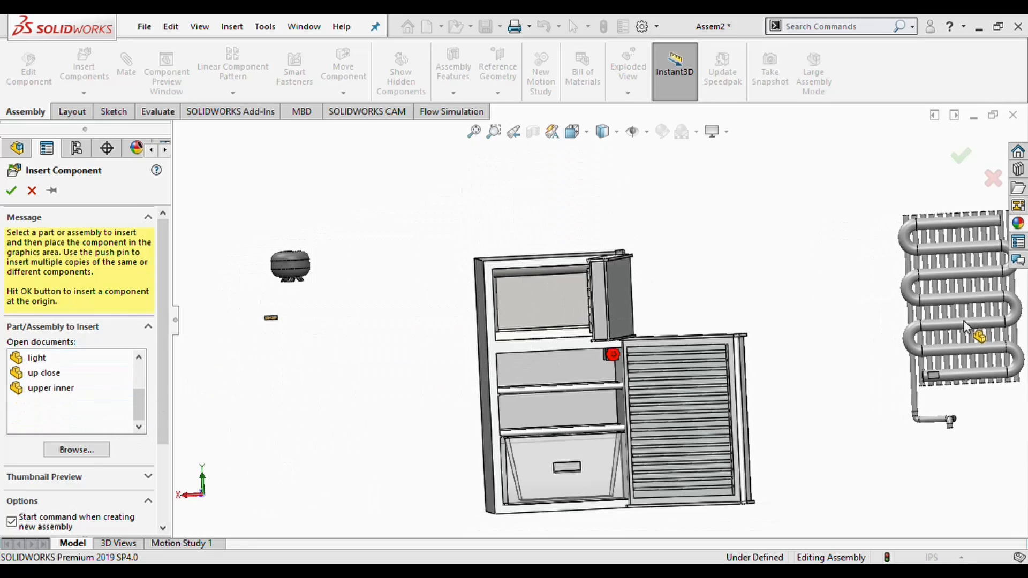
{"action": "left_click", "coordinate": [945, 335]}
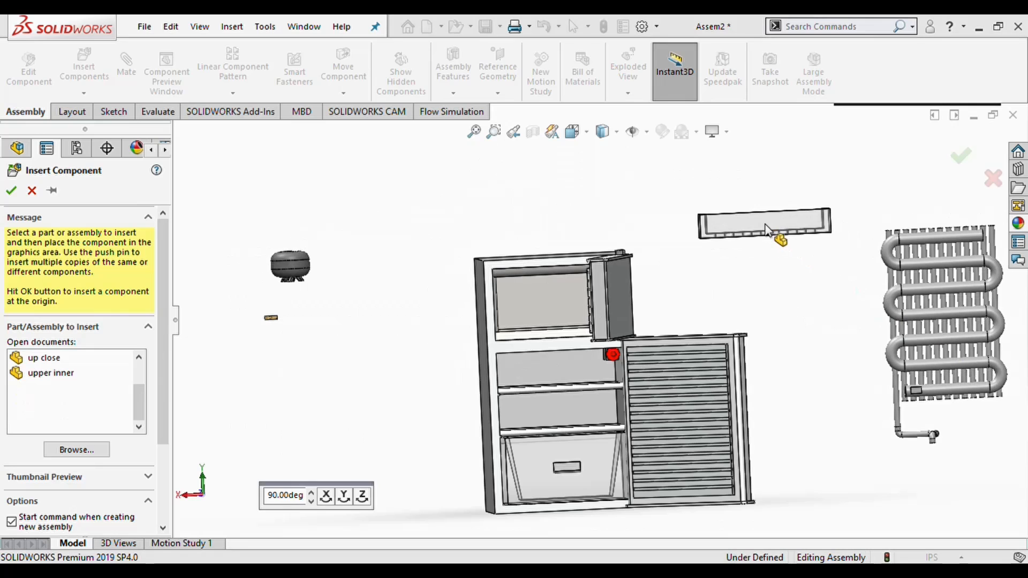
{"action": "left_click", "coordinate": [765, 230]}
Try to mate the holder's U-shaped face coincident with the frame face around the down close door's ribbed panel.
{"action": "scroll", "coordinate": [781, 254], "scroll_direction": "down", "scroll_amount": 3}
{"action": "middle_click_drag", "start_coordinate": [725, 306], "coordinate": [747, 320]}
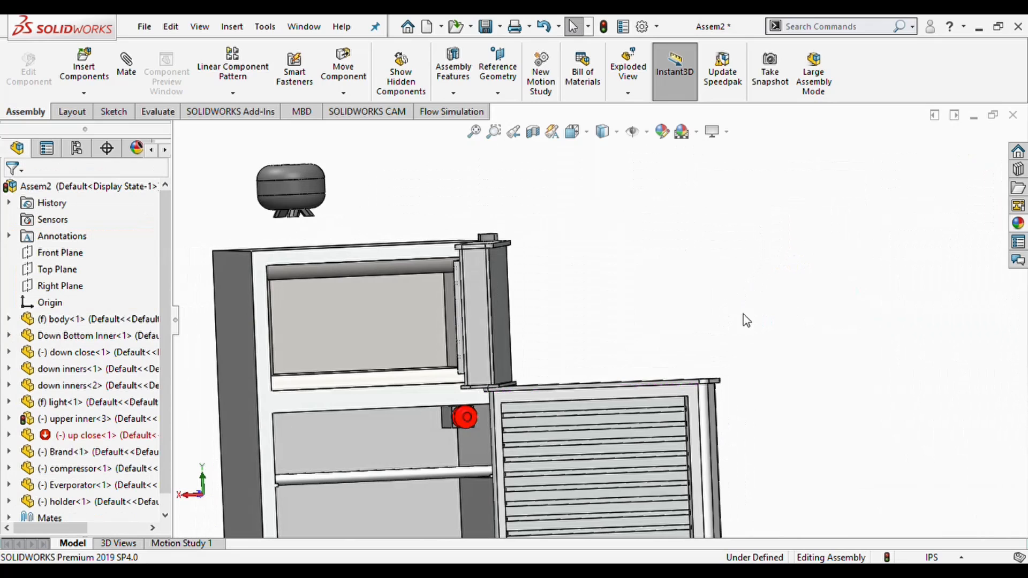
{"action": "left_click", "coordinate": [696, 441]}
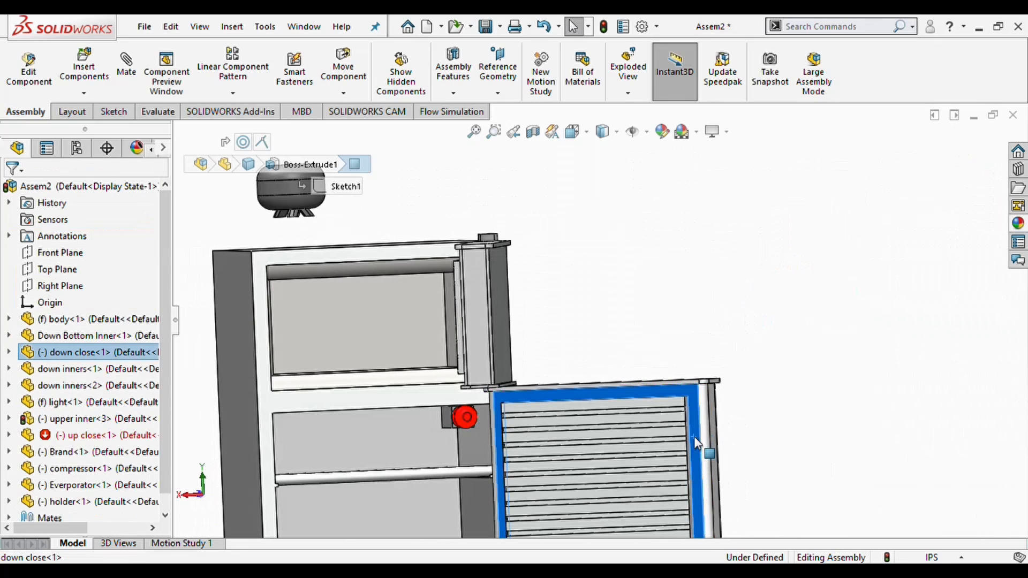
{"action": "left_click", "coordinate": [127, 67]}
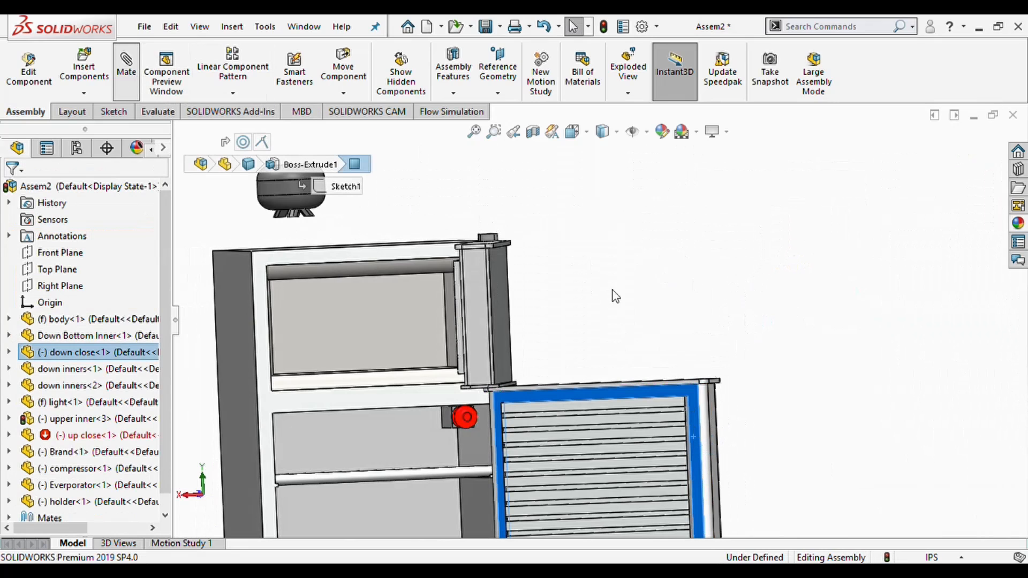
{"action": "scroll", "coordinate": [643, 305], "scroll_direction": "up", "scroll_amount": 6}
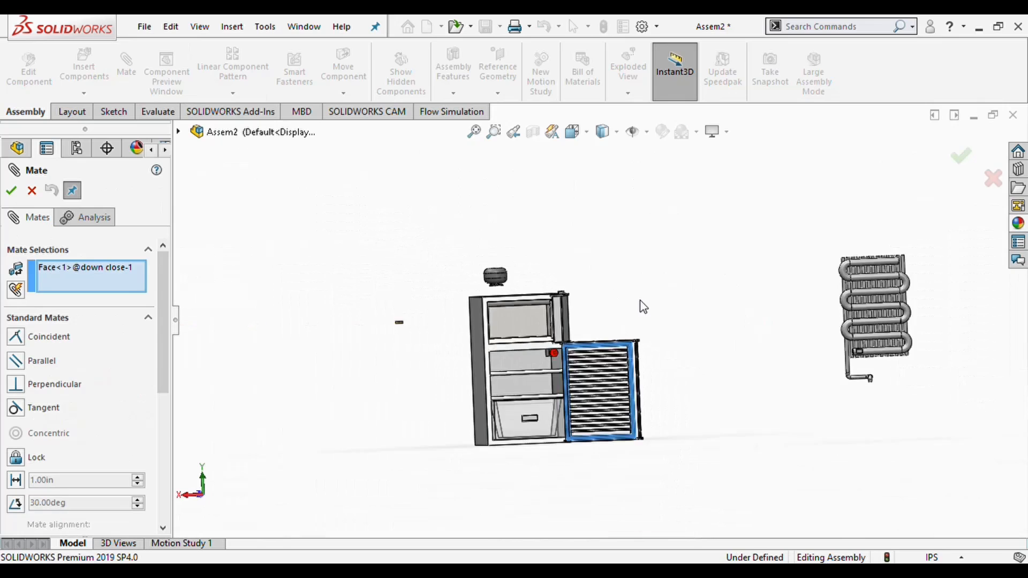
{"action": "scroll", "coordinate": [833, 289], "scroll_direction": "down", "scroll_amount": 5}
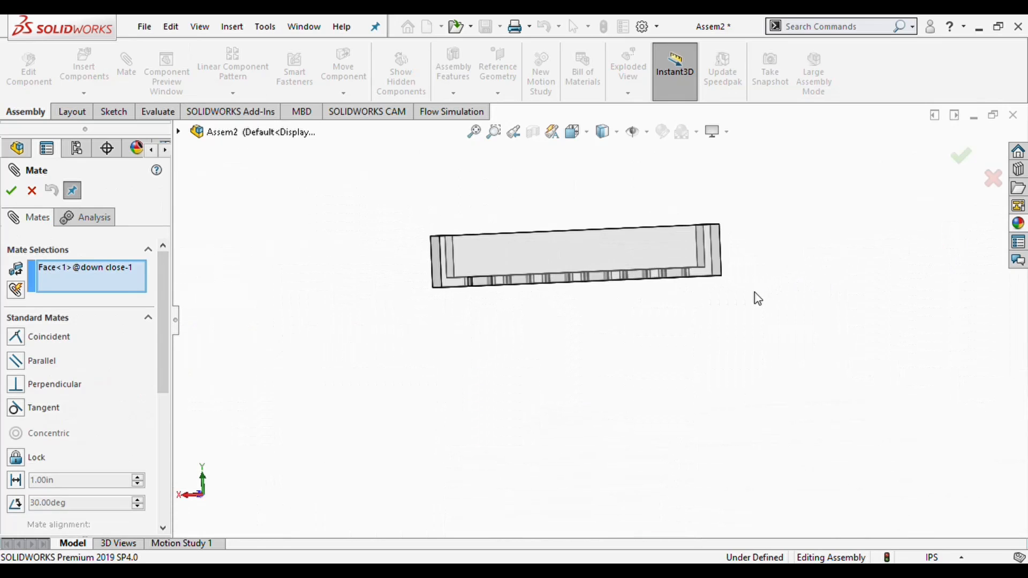
{"action": "scroll", "coordinate": [741, 257], "scroll_direction": "down", "scroll_amount": 4}
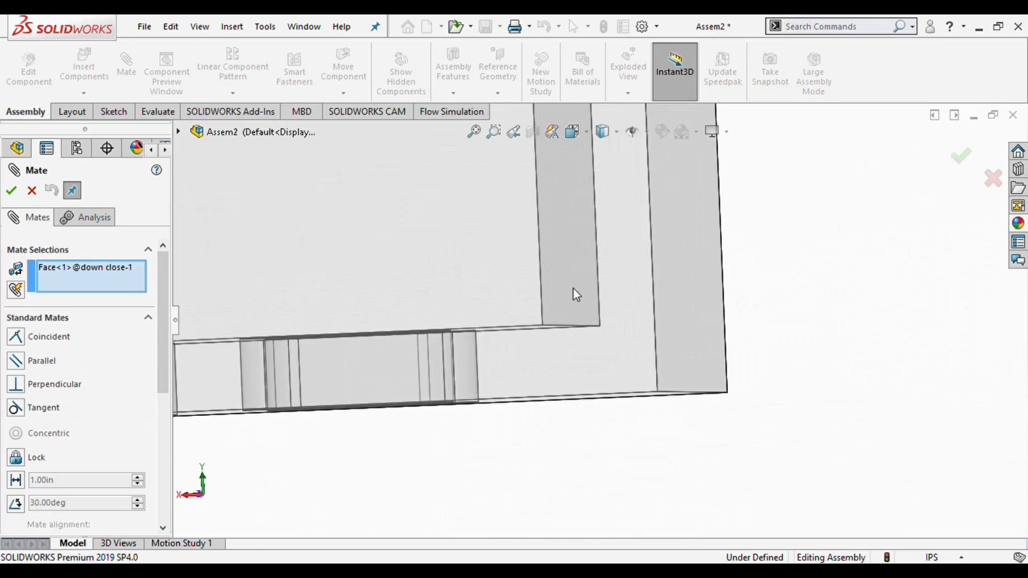
{"action": "left_click", "coordinate": [627, 279]}
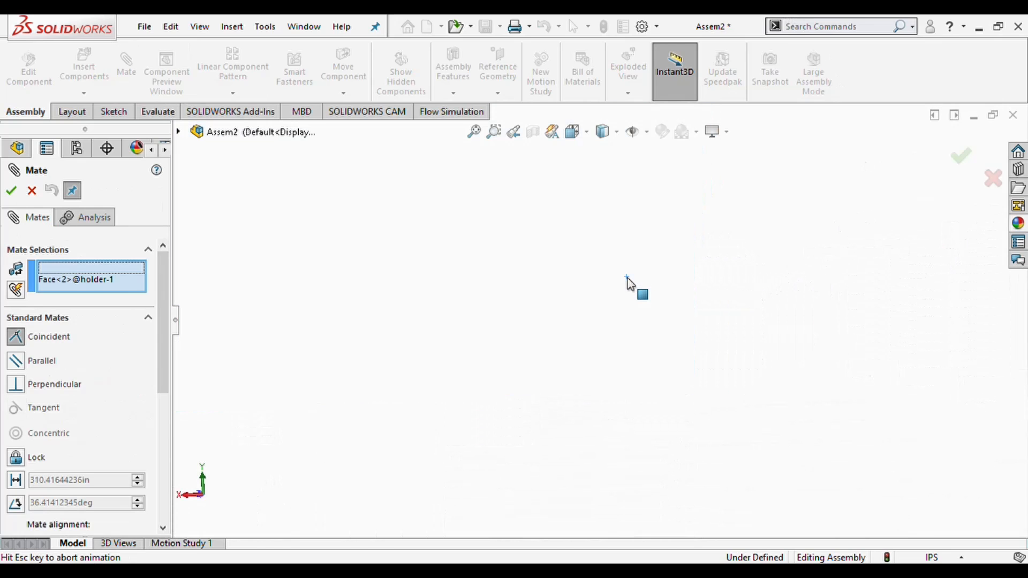
{"action": "scroll", "coordinate": [586, 321], "scroll_direction": "up", "scroll_amount": 8}
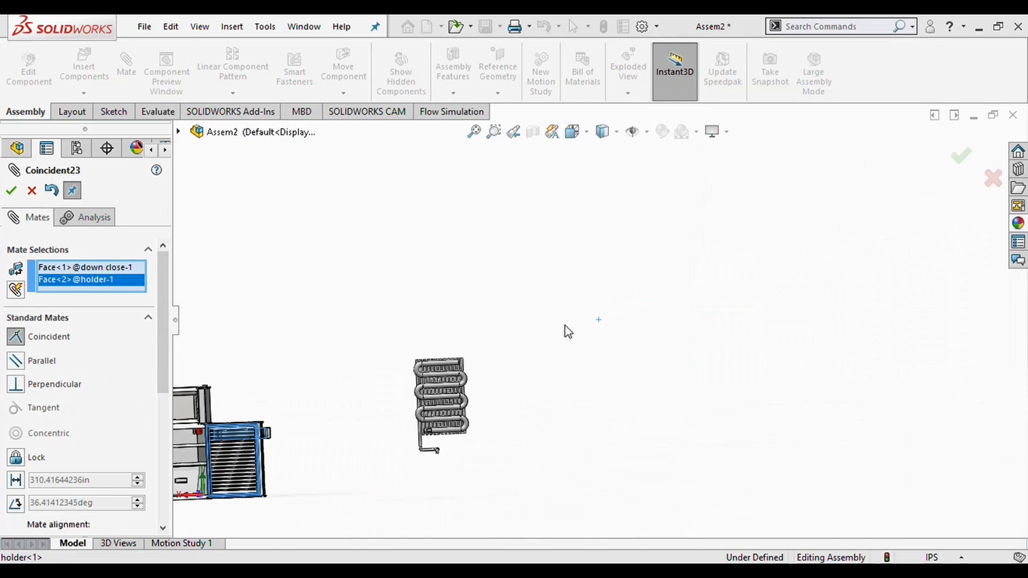
{"action": "scroll", "coordinate": [441, 394], "scroll_direction": "down", "scroll_amount": 4}
{"action": "scroll", "coordinate": [432, 395], "scroll_direction": "down", "scroll_amount": 4}
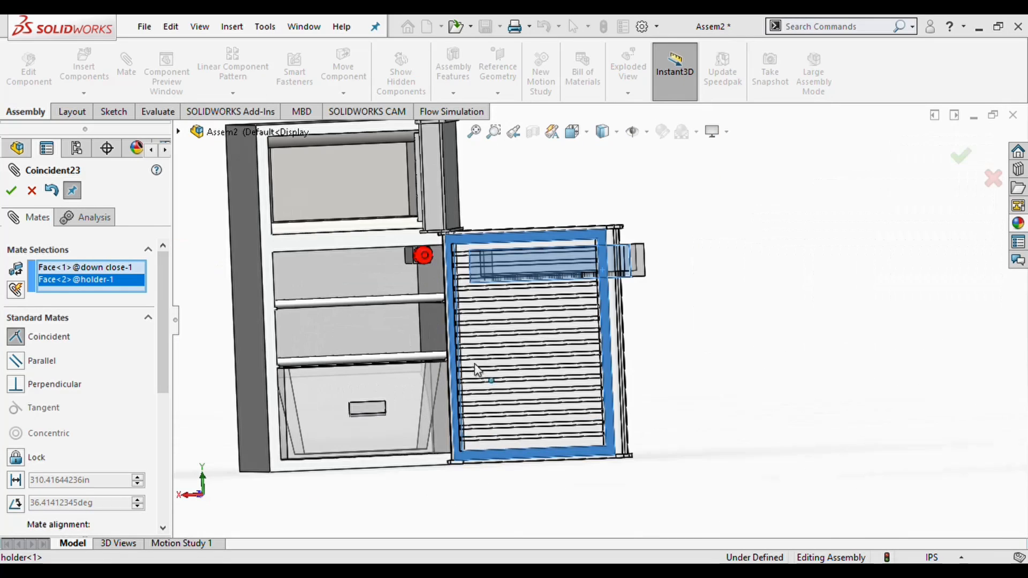
{"action": "scroll", "coordinate": [653, 337], "scroll_direction": "up", "scroll_amount": 4}
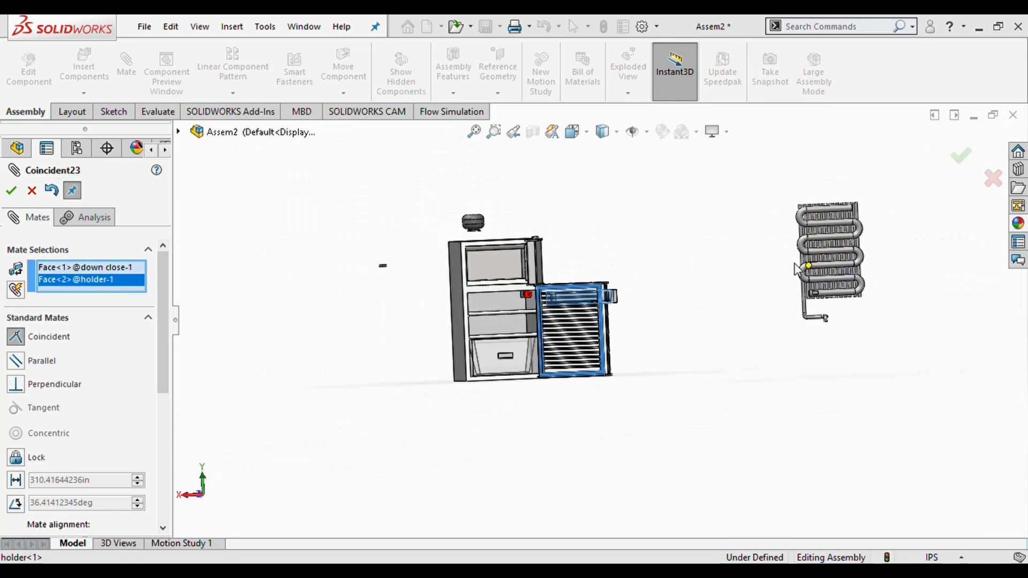
{"action": "key", "text": "Return"}
Check how the holder sits against the lower door and undo its coincident mate.
{"action": "scroll", "coordinate": [626, 324], "scroll_direction": "down", "scroll_amount": 3}
{"action": "scroll", "coordinate": [626, 325], "scroll_direction": "down", "scroll_amount": 5}
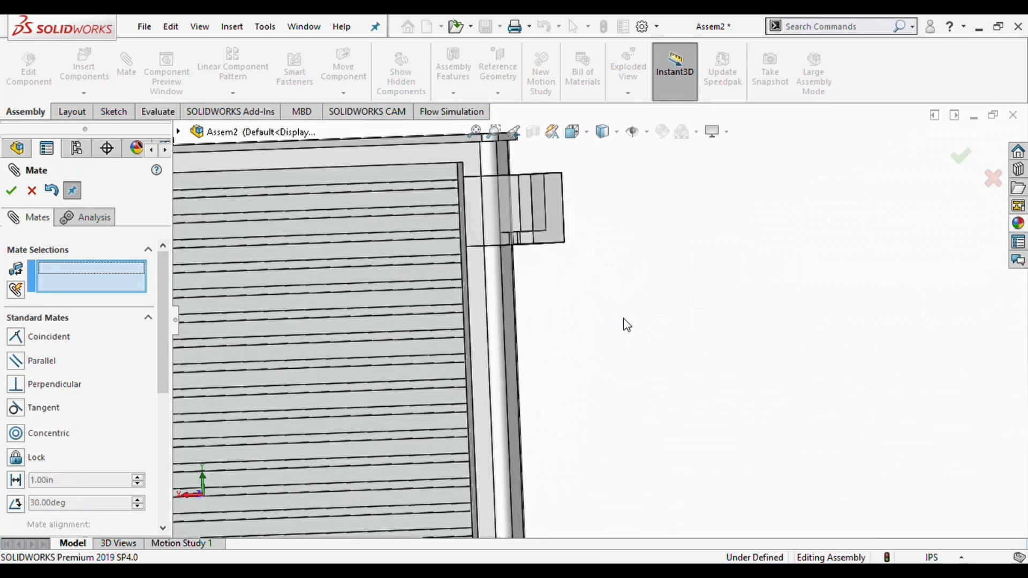
{"action": "middle_click_drag", "start_coordinate": [512, 289], "coordinate": [535, 303]}
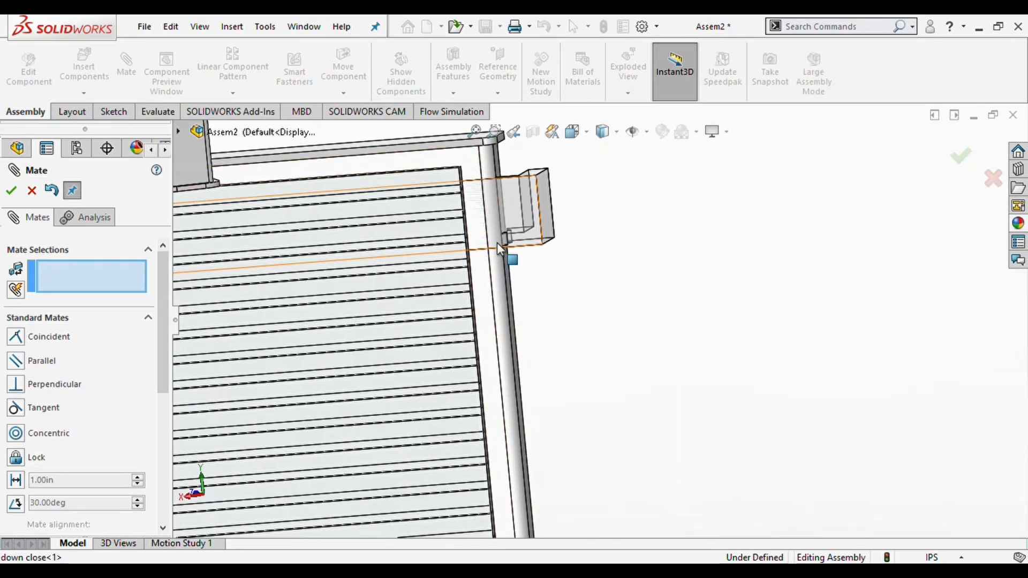
{"action": "left_click", "coordinate": [54, 192]}
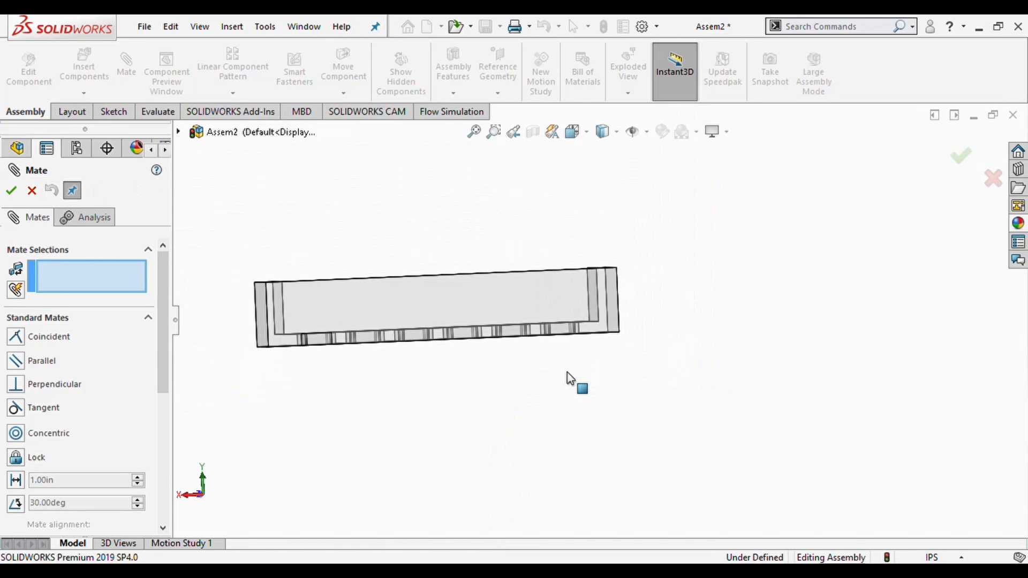
Mate the holder's outer end face coincident with the inner side wall of the down close door's ribbed recess.
{"action": "middle_click_drag", "start_coordinate": [625, 317], "coordinate": [743, 289]}
{"action": "scroll", "coordinate": [749, 290], "scroll_direction": "down", "scroll_amount": 5}
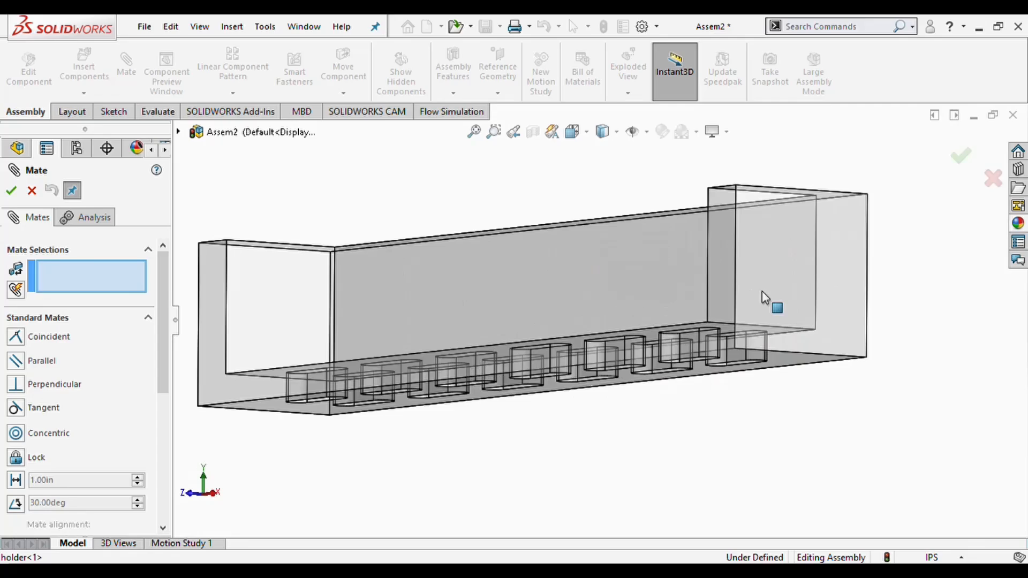
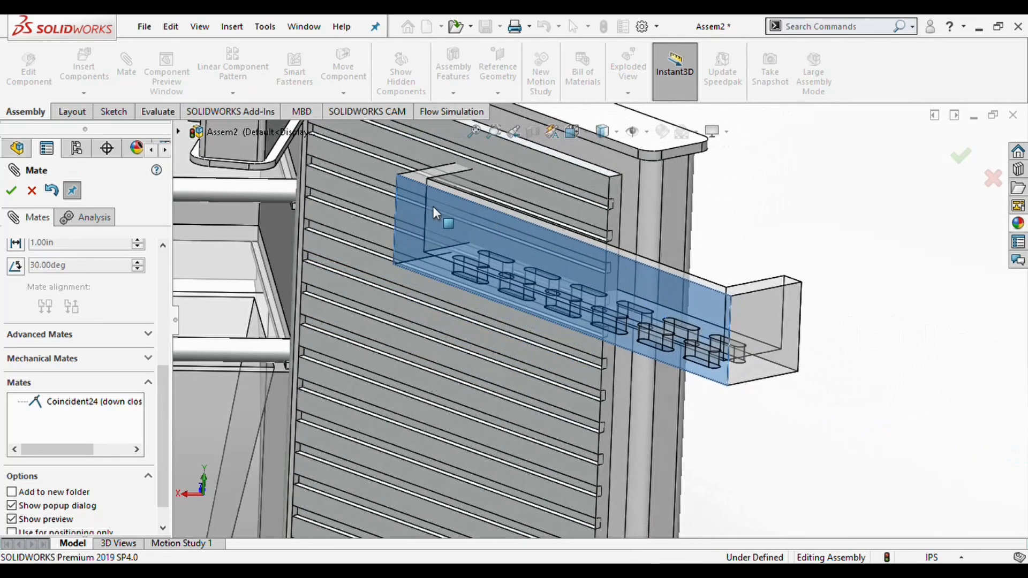
{"action": "left_click", "coordinate": [435, 214]}
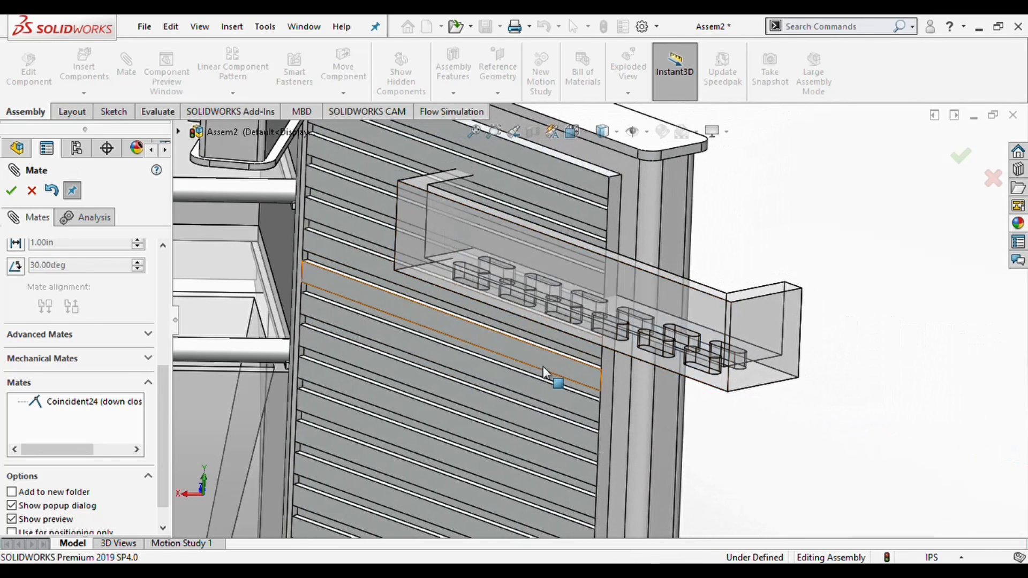
{"action": "left_click", "coordinate": [615, 216]}
{"action": "middle_click_drag", "start_coordinate": [749, 343], "coordinate": [819, 424]}
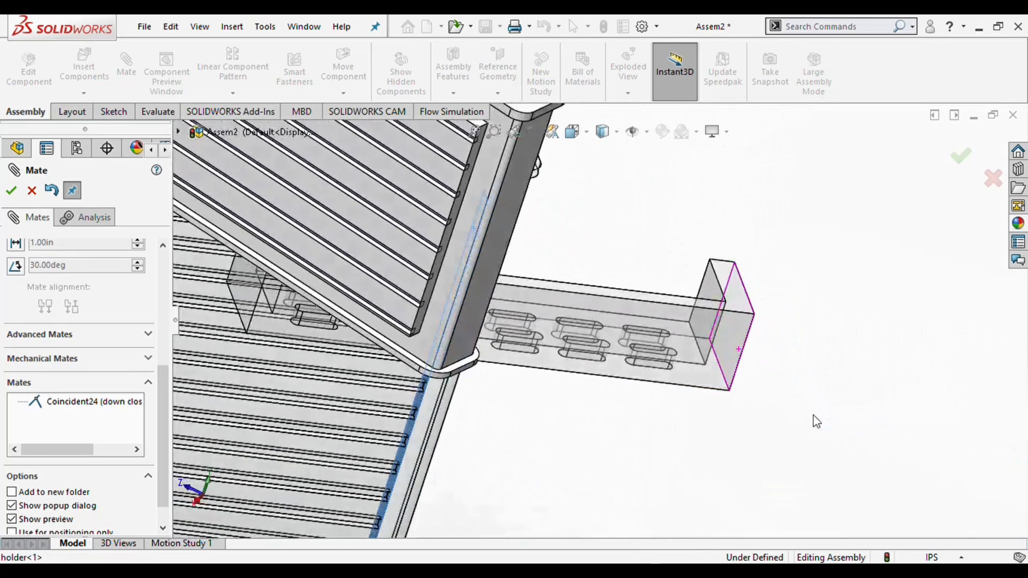
{"action": "left_click", "coordinate": [719, 299]}
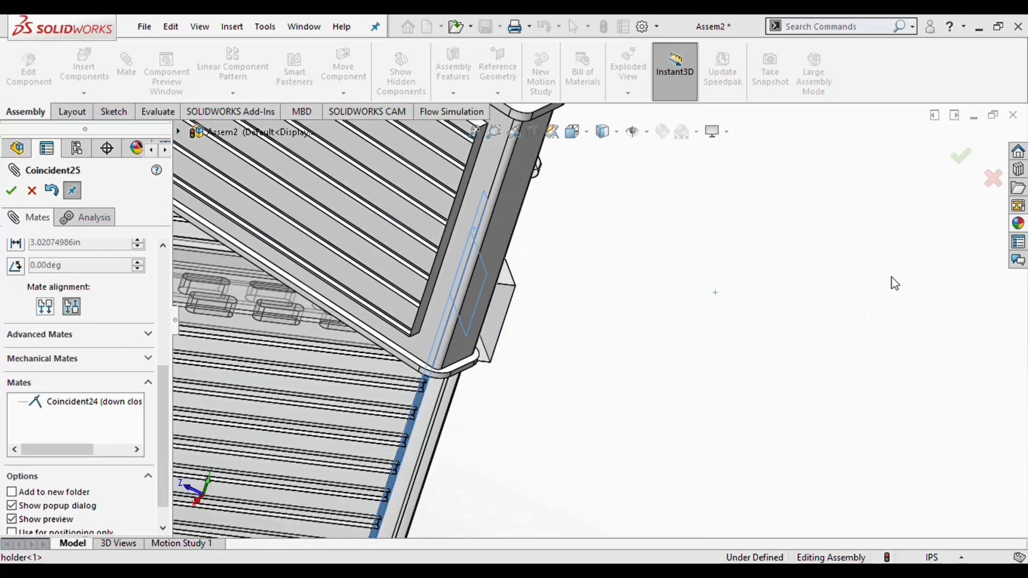
{"action": "key", "text": "Return"}
Slide the holder down to around the middle of the down close door and dismiss the rebuild error report.
{"action": "middle_click_drag", "start_coordinate": [724, 332], "coordinate": [539, 222]}
{"action": "scroll", "coordinate": [539, 223], "scroll_direction": "up", "scroll_amount": 5}
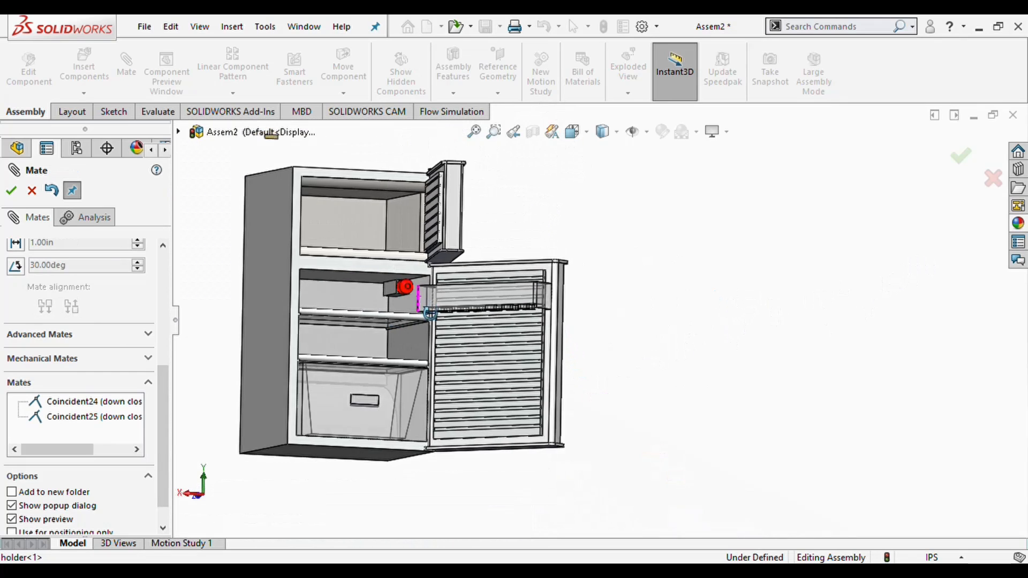
{"action": "middle_click_drag", "start_coordinate": [430, 314], "coordinate": [434, 339]}
{"action": "left_click_drag", "start_coordinate": [503, 310], "coordinate": [497, 346]}
{"action": "scroll", "coordinate": [518, 338], "scroll_direction": "up", "scroll_amount": 3}
{"action": "scroll", "coordinate": [517, 339], "scroll_direction": "down", "scroll_amount": 6}
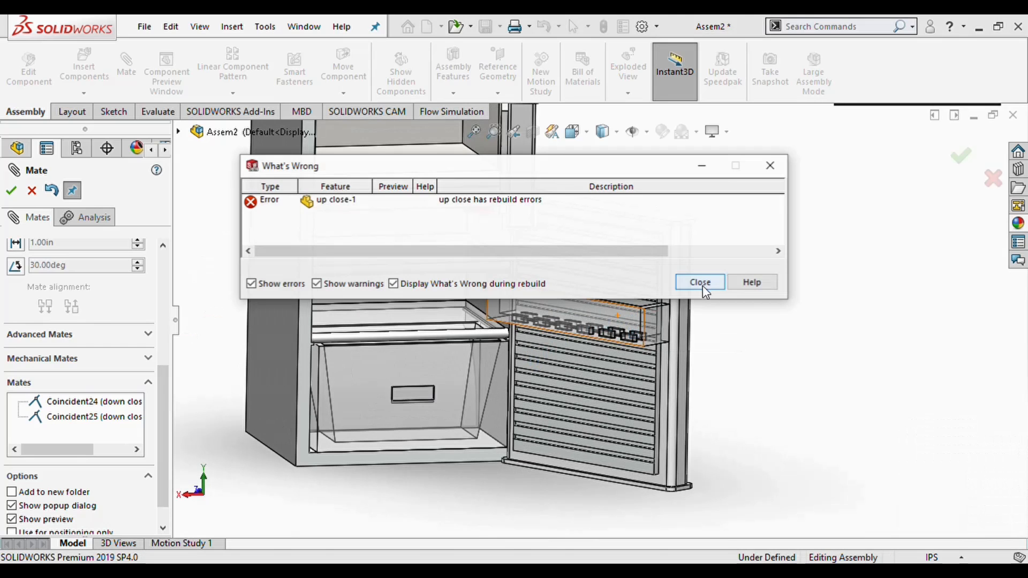
{"action": "left_click", "coordinate": [703, 285]}
{"action": "scroll", "coordinate": [703, 287], "scroll_direction": "up", "scroll_amount": 2}
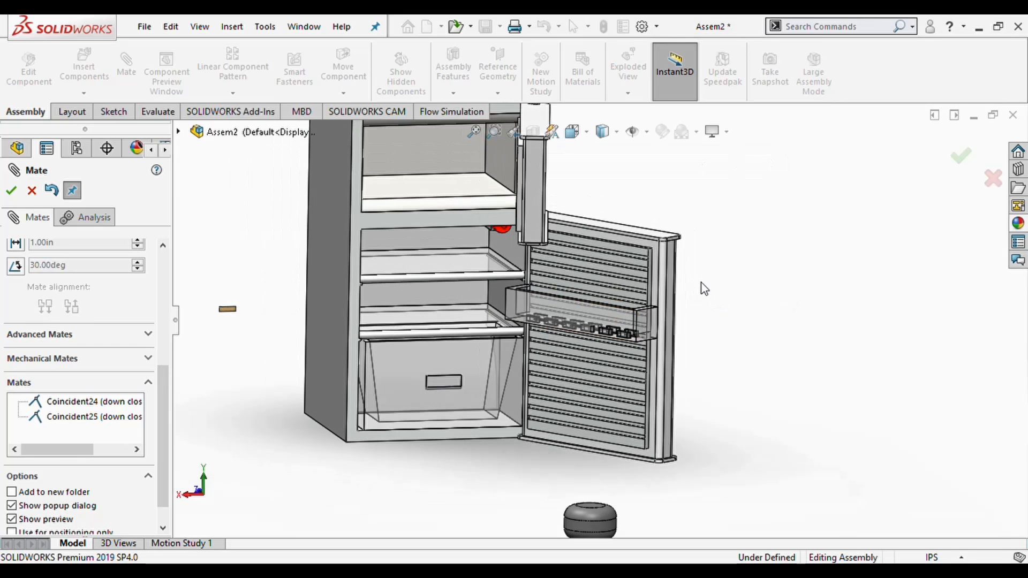
{"action": "middle_click_drag", "start_coordinate": [468, 286], "coordinate": [703, 332]}
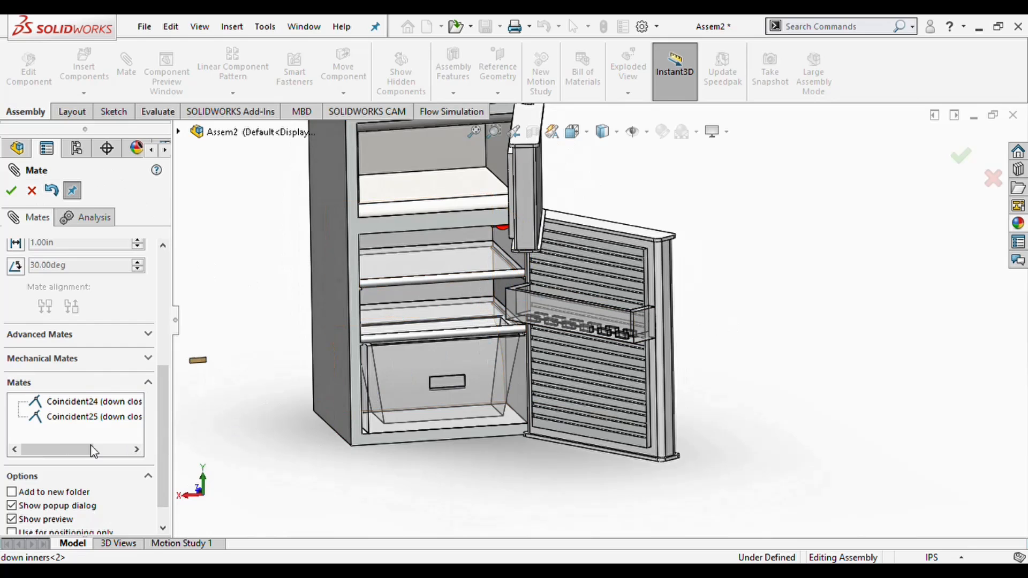
{"action": "scroll", "coordinate": [429, 285], "scroll_direction": "up", "scroll_amount": 6}
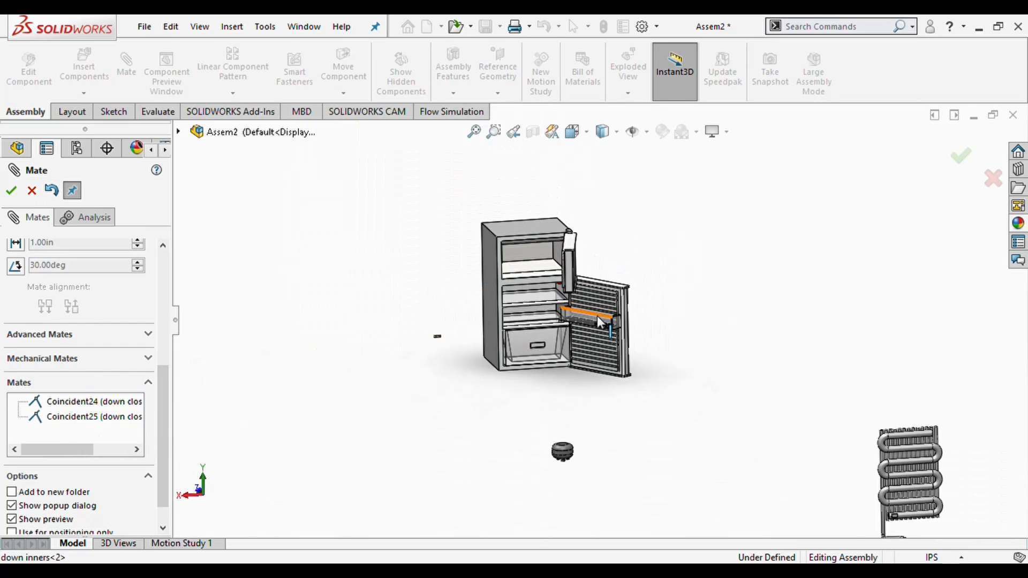
{"action": "scroll", "coordinate": [597, 315], "scroll_direction": "down", "scroll_amount": 3}
{"action": "left_click_drag", "start_coordinate": [557, 259], "coordinate": [556, 337]}
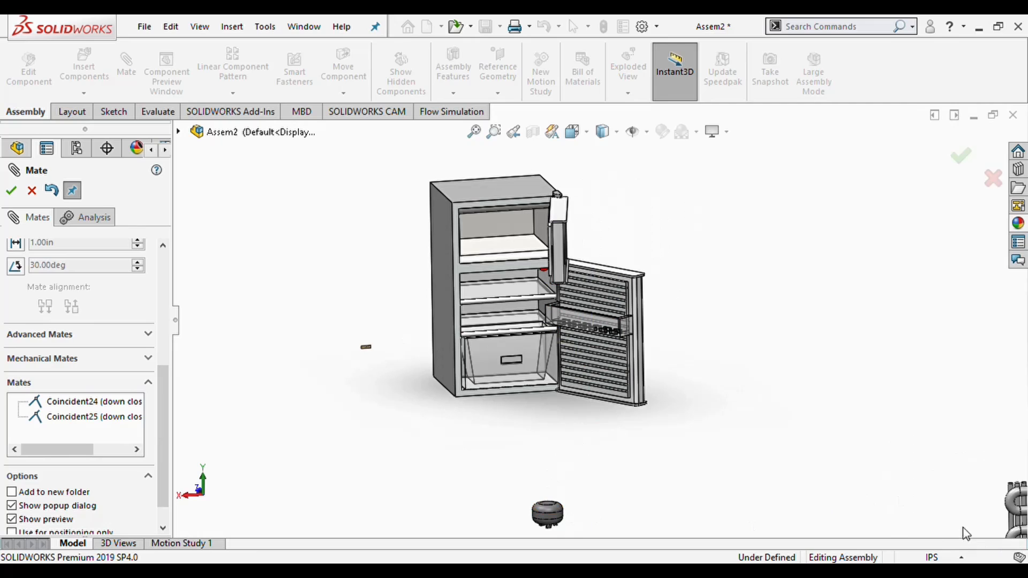
Mate the small rectangular face on the Everporator's lowest tube coincident with the body's back face.
{"action": "scroll", "coordinate": [967, 512], "scroll_direction": "up", "scroll_amount": 3}
{"action": "scroll", "coordinate": [855, 497], "scroll_direction": "down", "scroll_amount": 3}
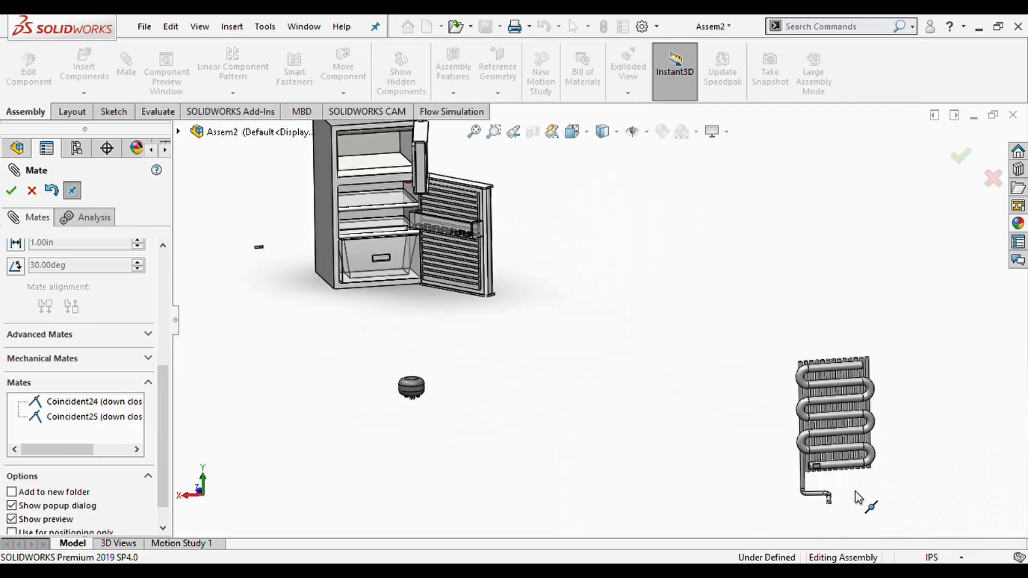
{"action": "scroll", "coordinate": [770, 441], "scroll_direction": "down", "scroll_amount": 5}
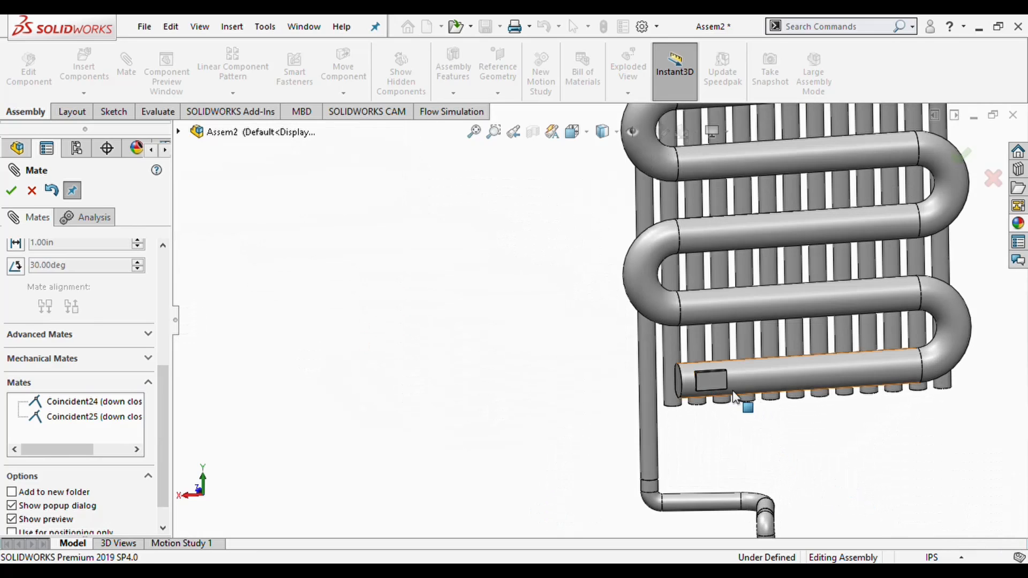
{"action": "left_click", "coordinate": [712, 380]}
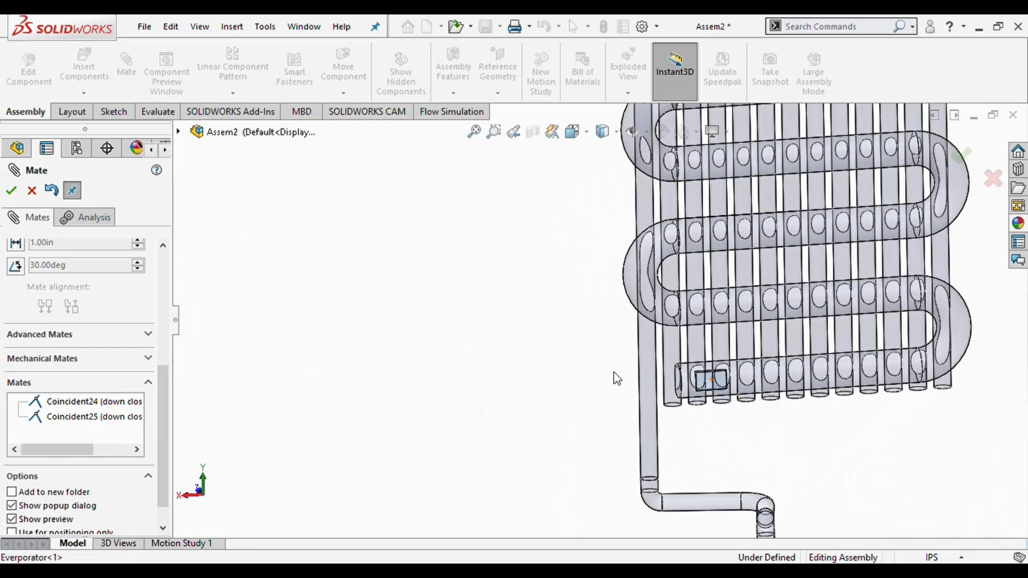
{"action": "scroll", "coordinate": [560, 378], "scroll_direction": "up", "scroll_amount": 8}
{"action": "scroll", "coordinate": [375, 220], "scroll_direction": "up", "scroll_amount": 2}
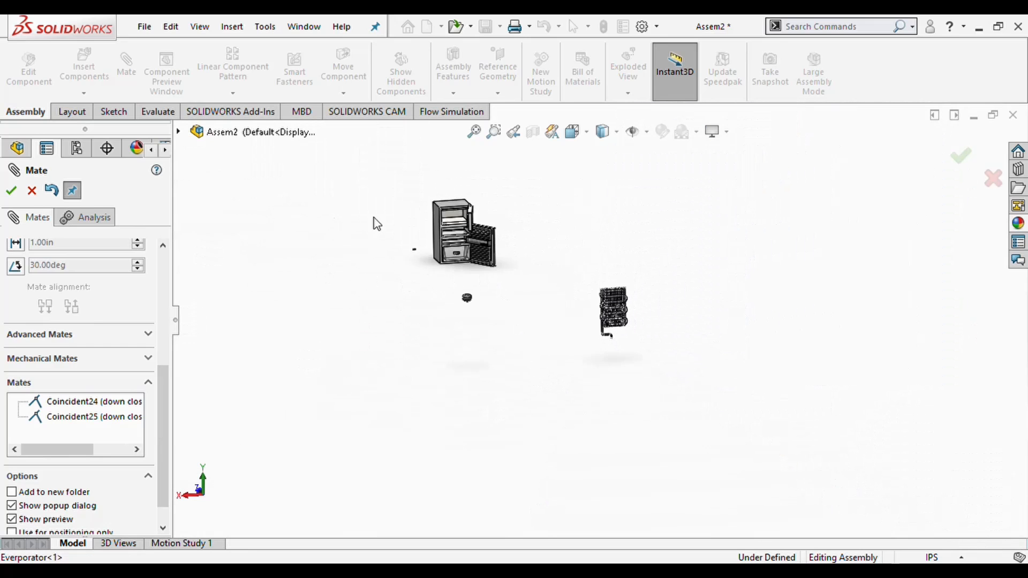
{"action": "scroll", "coordinate": [463, 197], "scroll_direction": "down", "scroll_amount": 5}
{"action": "middle_click_drag", "start_coordinate": [448, 379], "coordinate": [610, 358]}
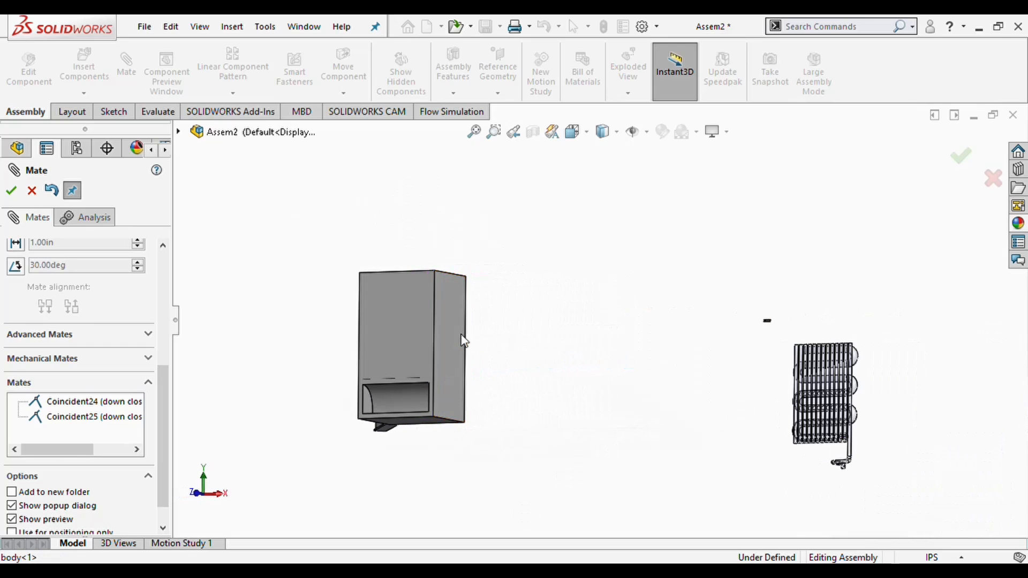
{"action": "left_click", "coordinate": [402, 356]}
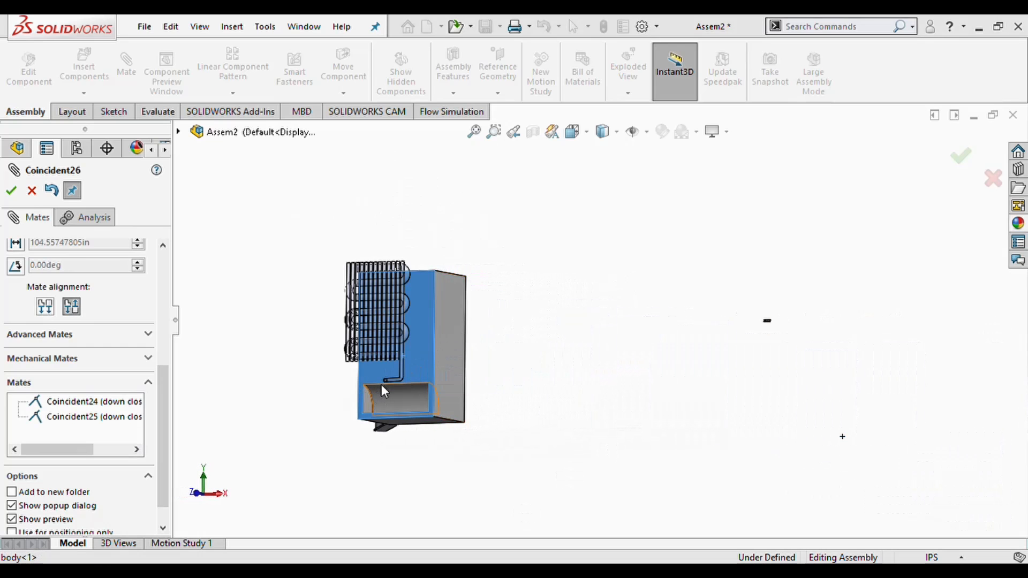
{"action": "key", "text": "Return"}
Centre the Everporator on the body's back so its outlet pipe reaches into the compressor recess.
{"action": "scroll", "coordinate": [406, 339], "scroll_direction": "down", "scroll_amount": 4}
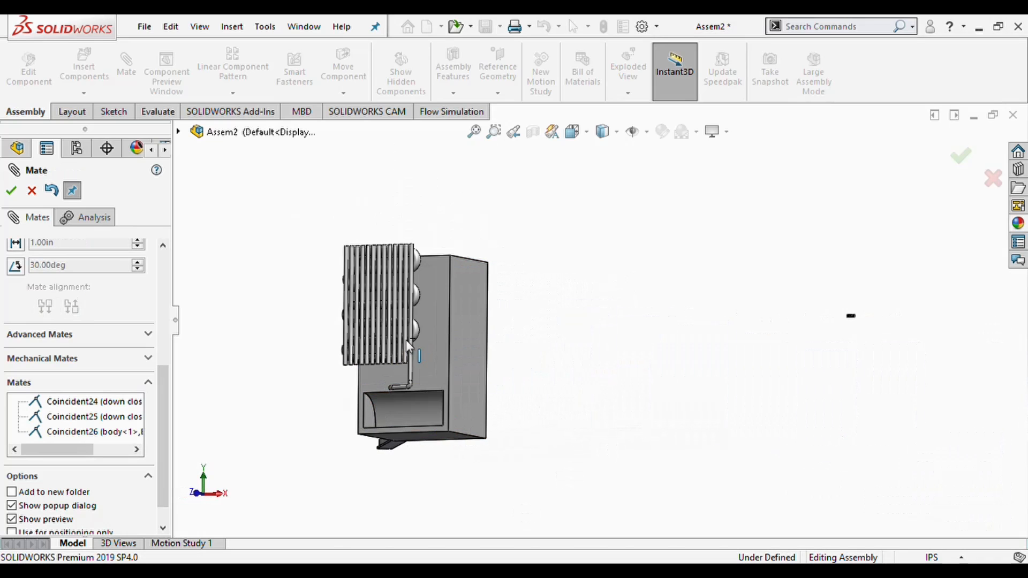
{"action": "scroll", "coordinate": [409, 345], "scroll_direction": "down", "scroll_amount": 3}
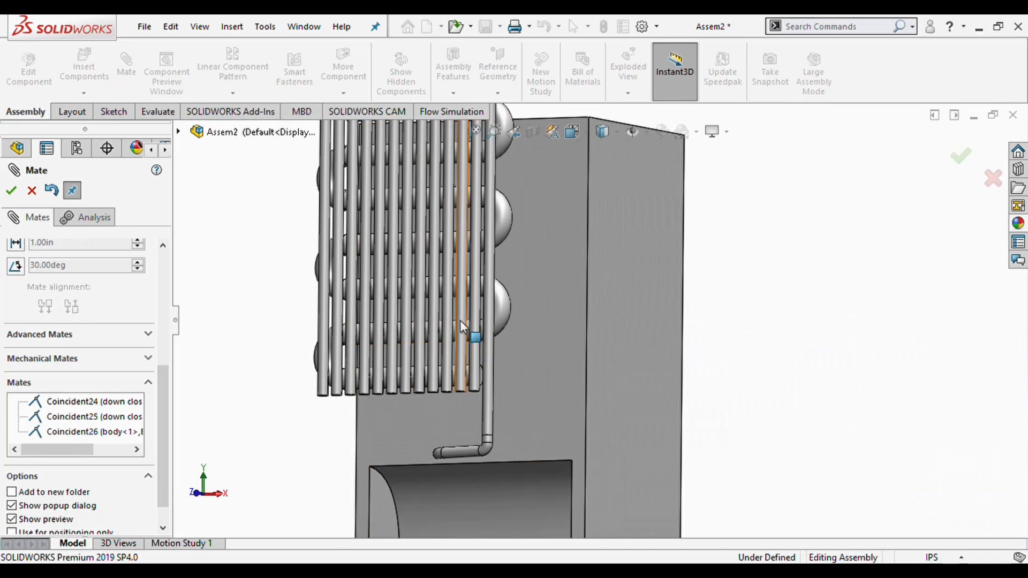
{"action": "left_click", "coordinate": [476, 344]}
{"action": "left_click_drag", "start_coordinate": [478, 347], "coordinate": [518, 367]}
{"action": "scroll", "coordinate": [516, 367], "scroll_direction": "up", "scroll_amount": 4}
{"action": "middle_click_drag", "start_coordinate": [515, 368], "coordinate": [534, 379]}
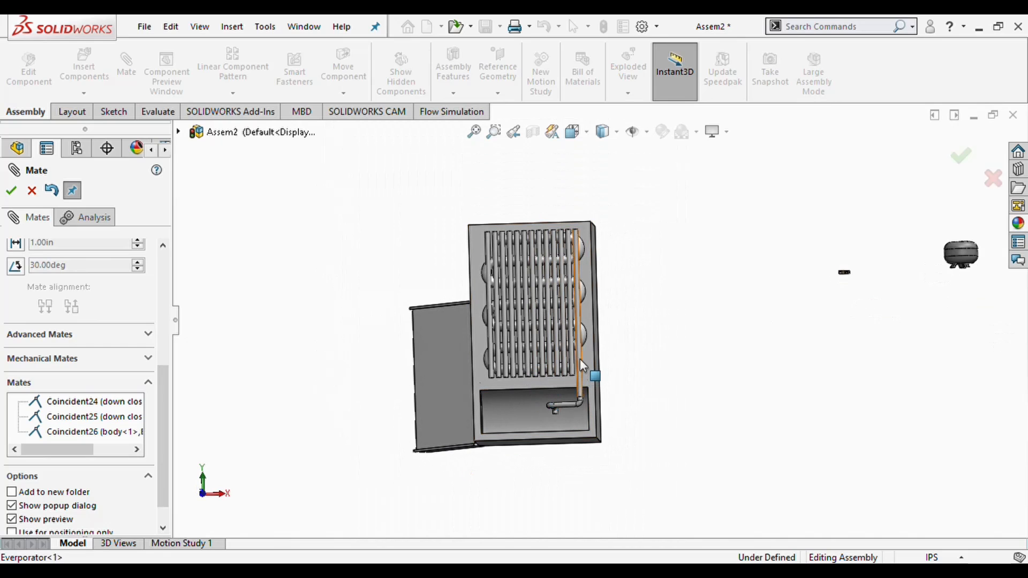
{"action": "left_click", "coordinate": [577, 336]}
{"action": "left_click", "coordinate": [698, 282]}
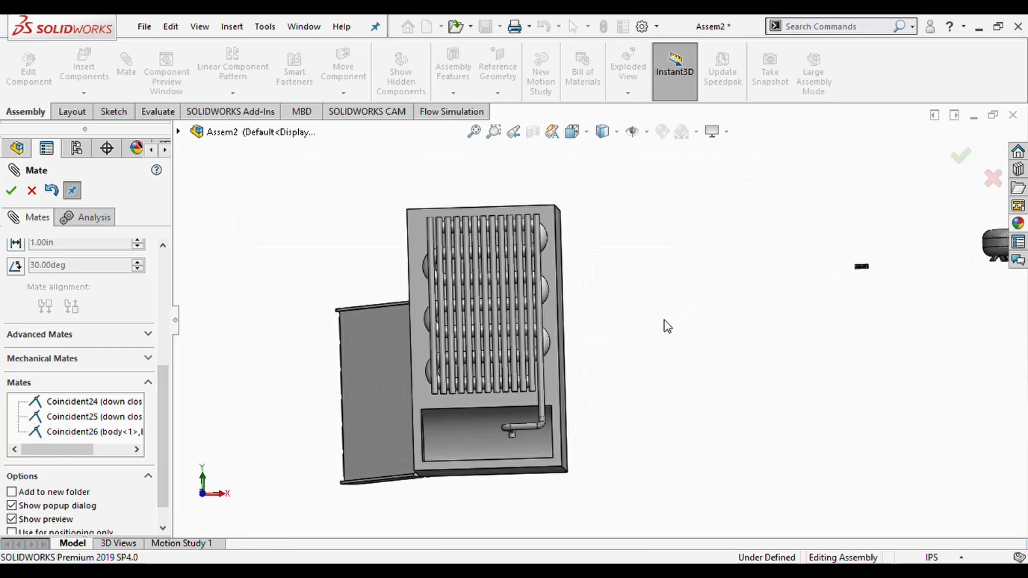
Mate the bottom face of a compressor foot coincident with the floor of the body's rear recess.
{"action": "scroll", "coordinate": [925, 255], "scroll_direction": "up", "scroll_amount": 2}
{"action": "scroll", "coordinate": [919, 262], "scroll_direction": "down", "scroll_amount": 4}
{"action": "middle_click_drag", "start_coordinate": [773, 304], "coordinate": [801, 278]}
{"action": "scroll", "coordinate": [769, 285], "scroll_direction": "down", "scroll_amount": 9}
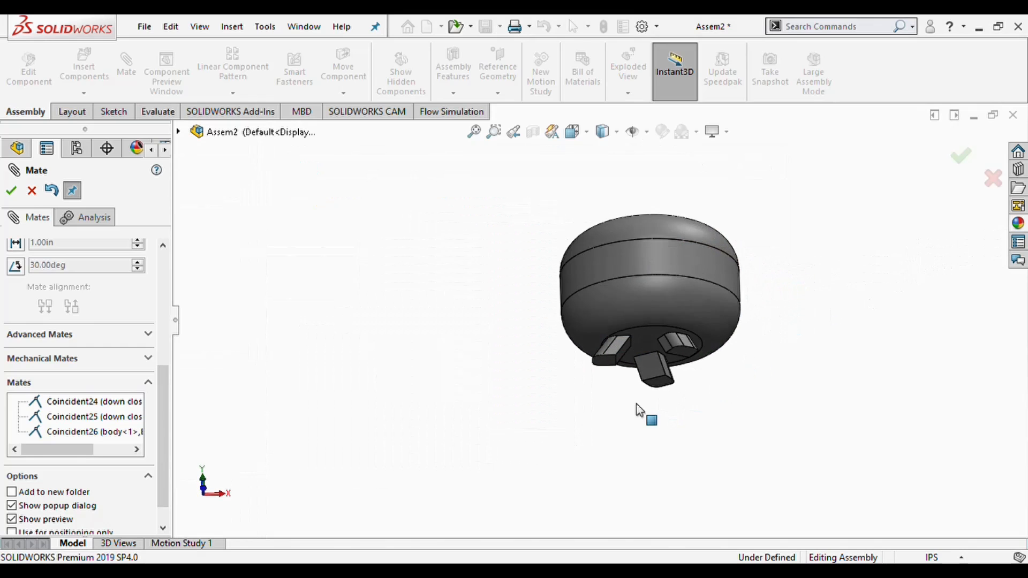
{"action": "scroll", "coordinate": [599, 334], "scroll_direction": "up", "scroll_amount": 15}
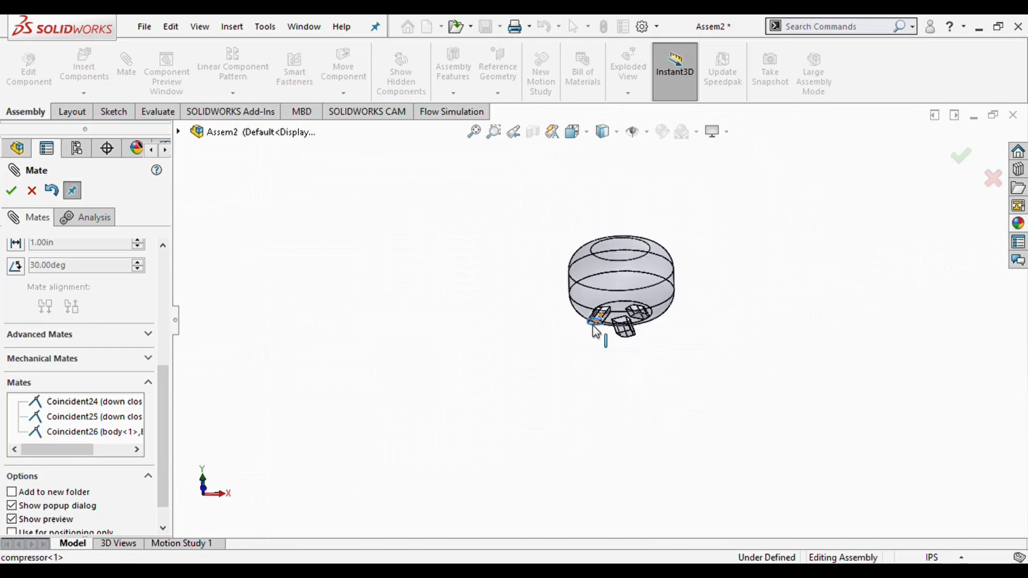
{"action": "scroll", "coordinate": [522, 191], "scroll_direction": "down", "scroll_amount": 10}
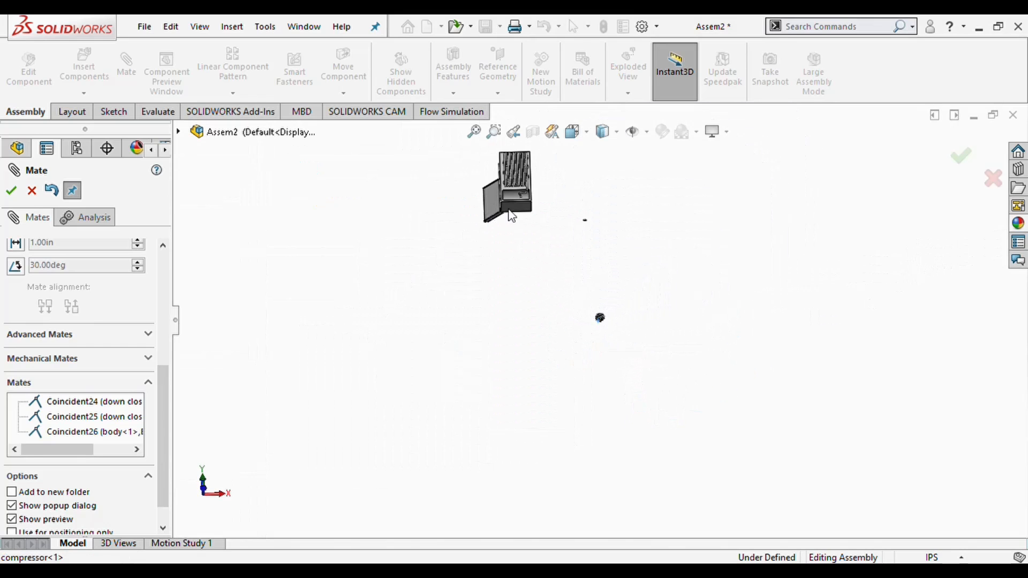
{"action": "mouse_move", "coordinate": [561, 248]}
{"action": "middle_mouse_down"}
{"action": "mouse_move", "coordinate": [543, 328]}
{"action": "mouse_move", "coordinate": [571, 259]}
{"action": "middle_mouse_up"}
{"action": "scroll", "coordinate": [571, 259], "scroll_direction": "down", "scroll_amount": 5}
{"action": "scroll", "coordinate": [569, 267], "scroll_direction": "down", "scroll_amount": 5}
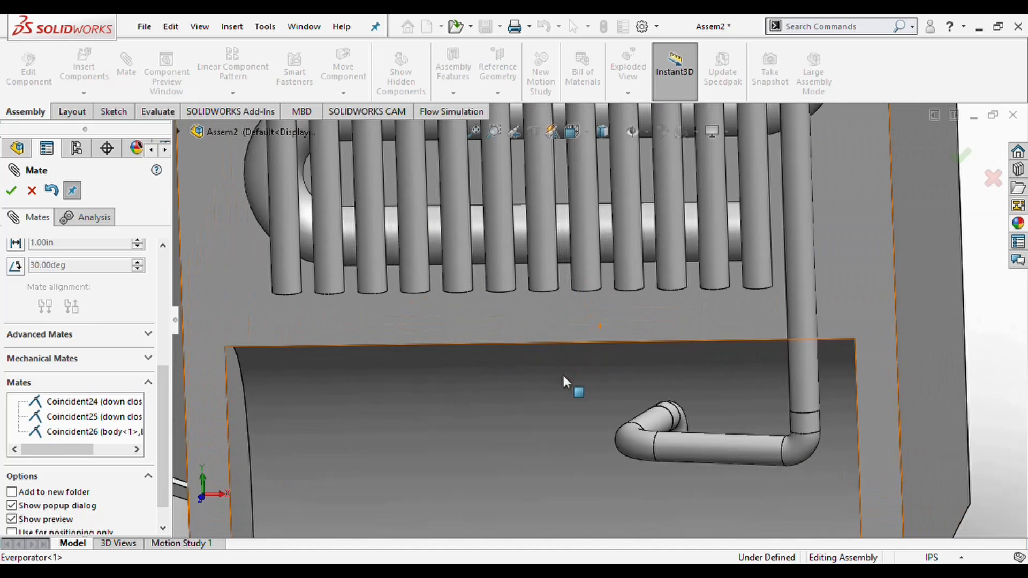
{"action": "scroll", "coordinate": [561, 373], "scroll_direction": "up", "scroll_amount": 4}
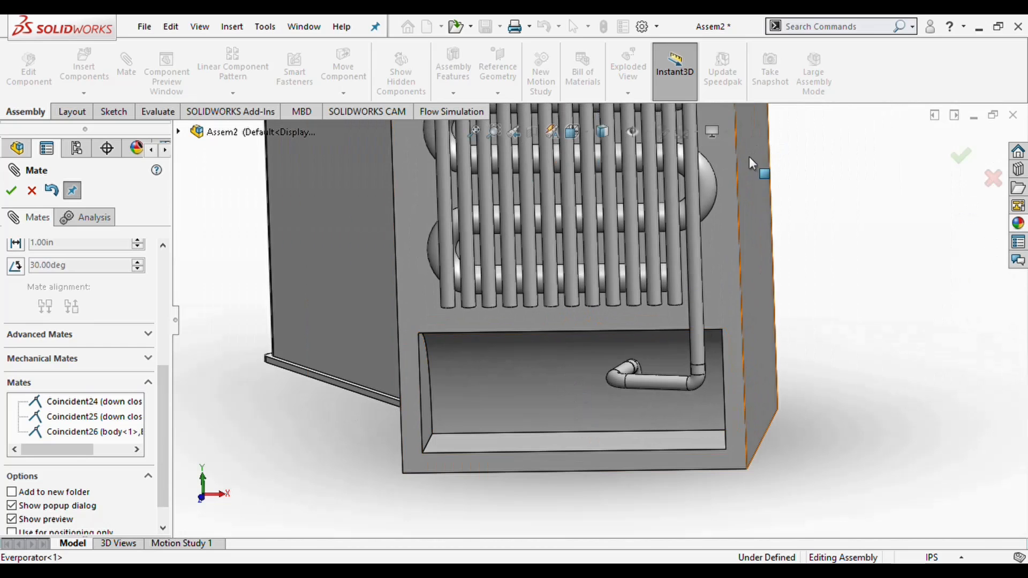
{"action": "left_click", "coordinate": [581, 444]}
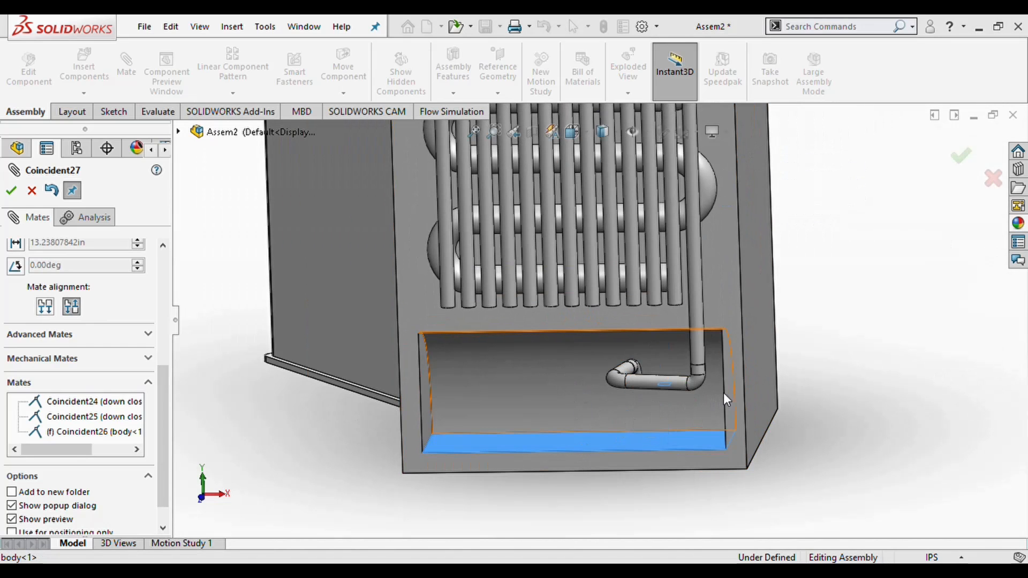
{"action": "key", "text": "Return"}
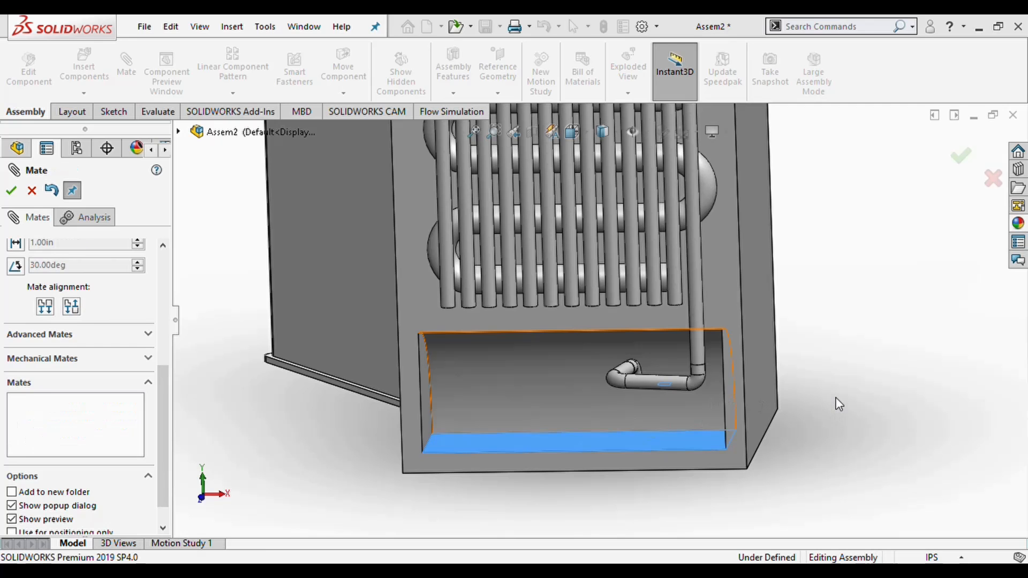
Slide the compressor into the rear recess beneath the Everporator's outlet pipe.
{"action": "middle_click_drag", "start_coordinate": [758, 401], "coordinate": [812, 310]}
{"action": "left_click_drag", "start_coordinate": [810, 316], "coordinate": [556, 450]}
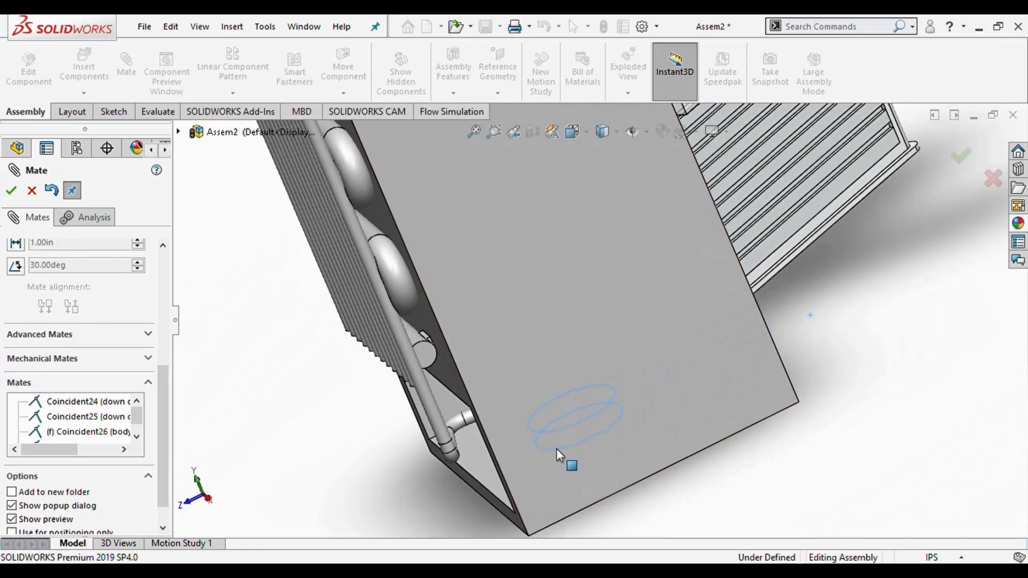
{"action": "left_click_drag", "start_coordinate": [483, 470], "coordinate": [482, 472]}
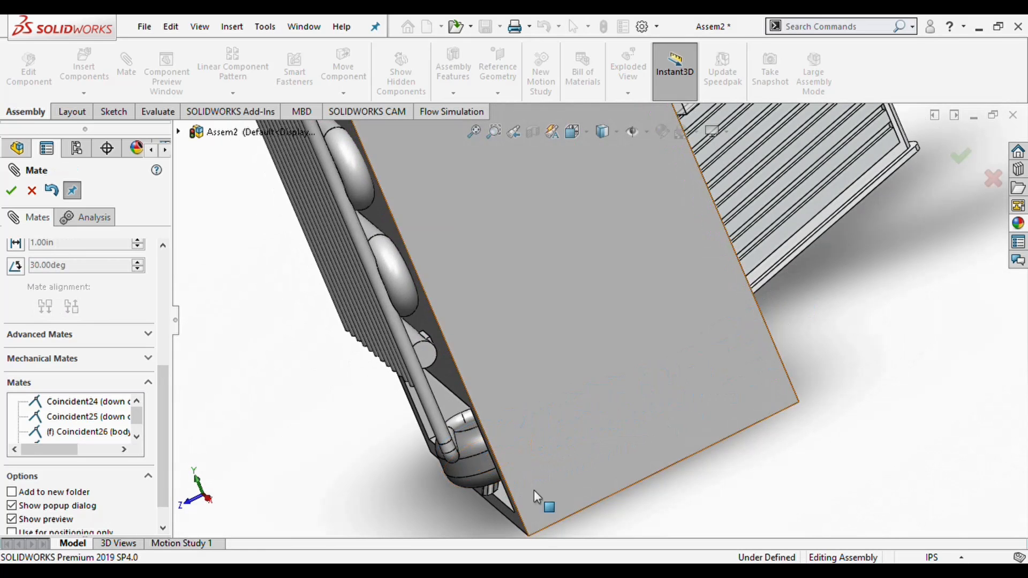
Mate the bottom edge of the compressor's inner foot coincident with the inner back edge of the recess floor.
{"action": "middle_click_drag", "start_coordinate": [482, 415], "coordinate": [597, 351]}
{"action": "scroll", "coordinate": [602, 369], "scroll_direction": "down", "scroll_amount": 3}
{"action": "scroll", "coordinate": [518, 429], "scroll_direction": "down", "scroll_amount": 4}
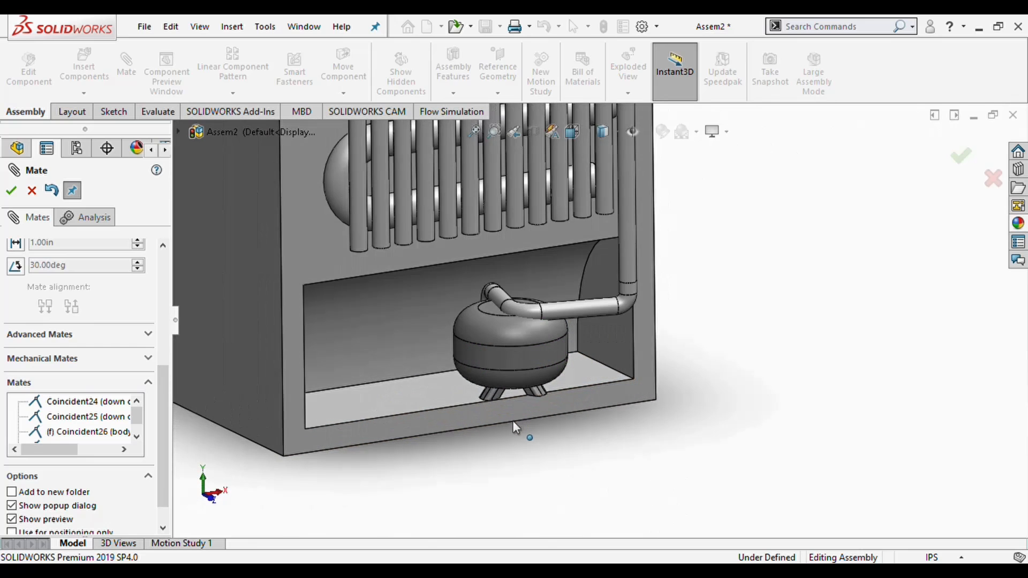
{"action": "middle_click_drag", "start_coordinate": [509, 384], "coordinate": [597, 363]}
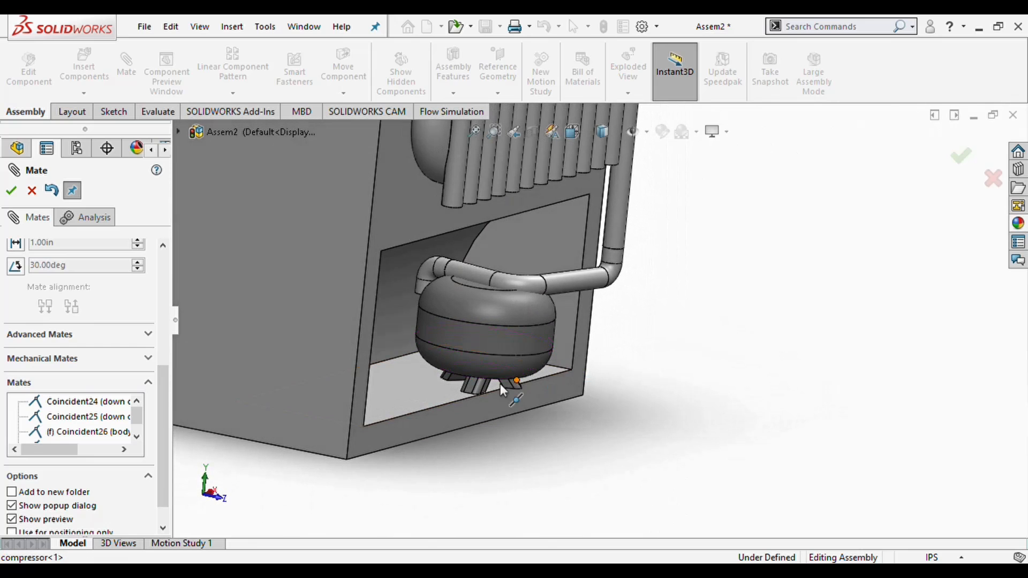
{"action": "scroll", "coordinate": [466, 382], "scroll_direction": "down", "scroll_amount": 4}
{"action": "scroll", "coordinate": [467, 382], "scroll_direction": "down", "scroll_amount": 3}
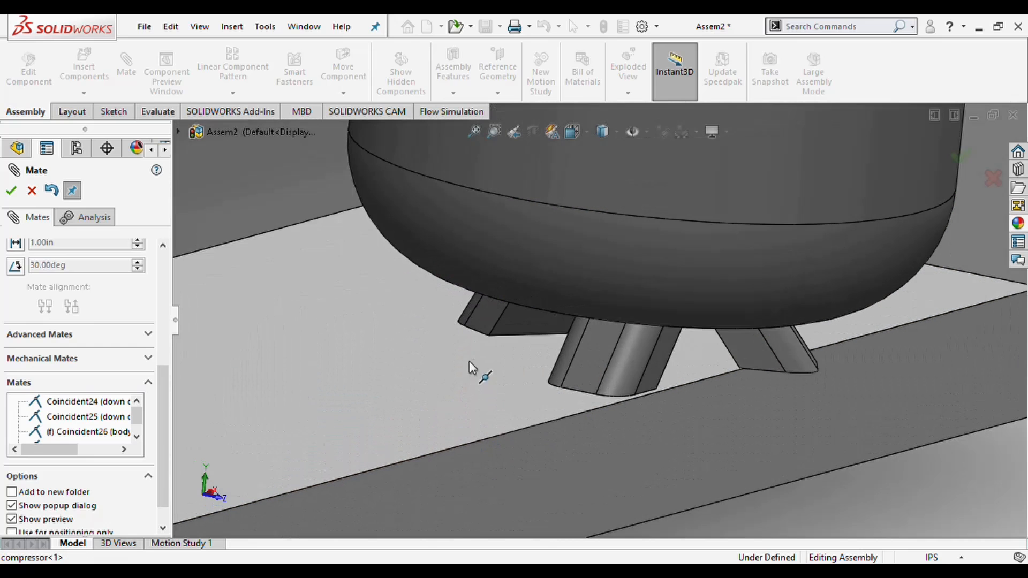
{"action": "left_click", "coordinate": [476, 331]}
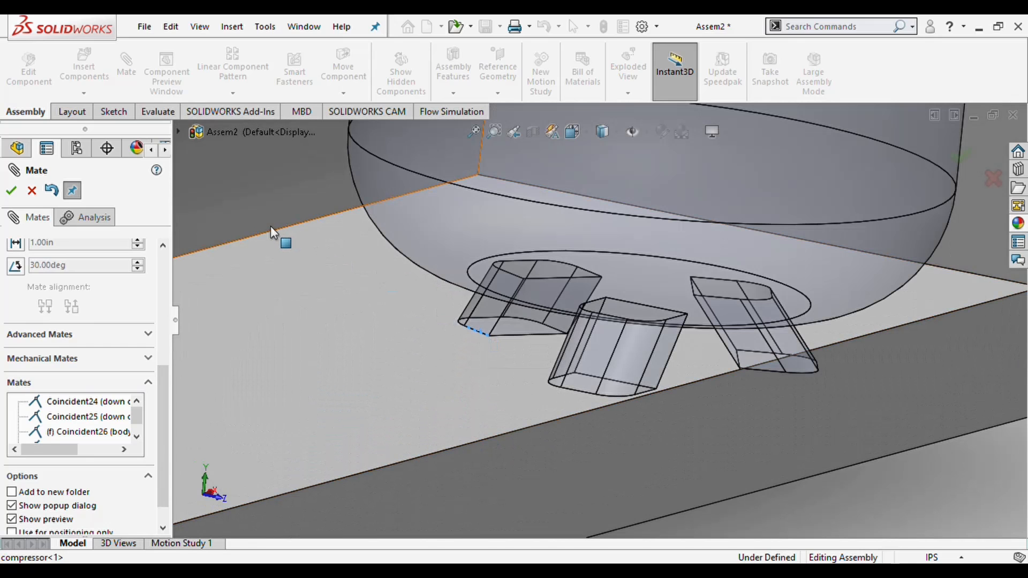
{"action": "left_click", "coordinate": [271, 230]}
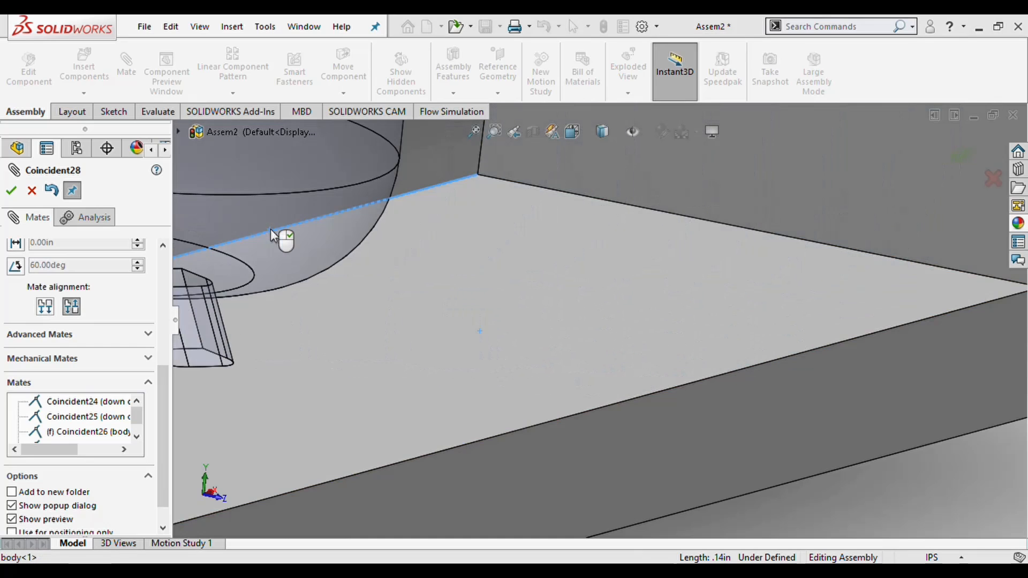
{"action": "left_click", "coordinate": [252, 215]}
Slide the compressor along the recess until it sits under the end of the Everporator's outlet pipe.
{"action": "scroll", "coordinate": [333, 242], "scroll_direction": "up", "scroll_amount": 4}
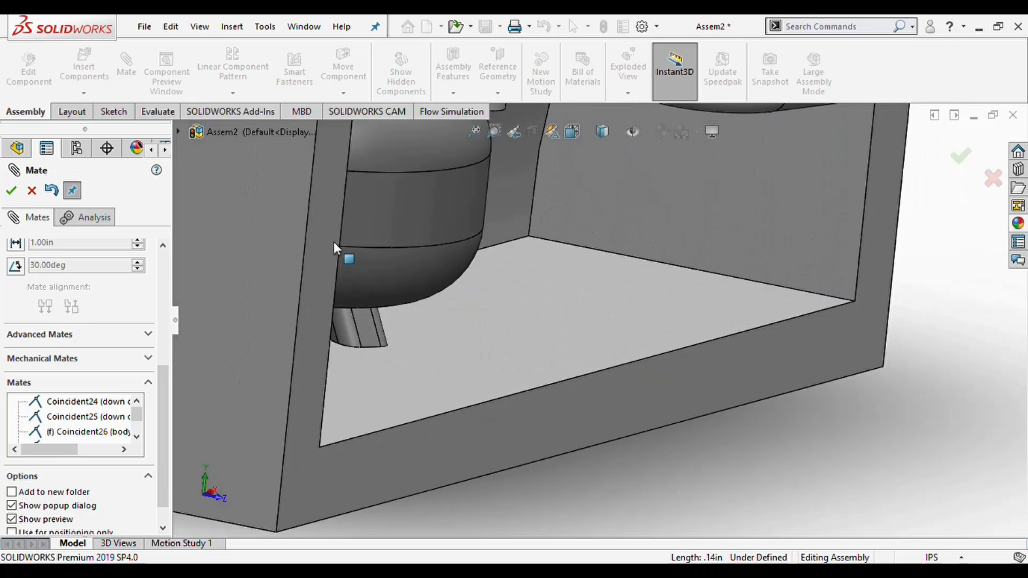
{"action": "middle_click_drag", "start_coordinate": [497, 249], "coordinate": [448, 221]}
{"action": "left_click_drag", "start_coordinate": [448, 220], "coordinate": [651, 218]}
{"action": "scroll", "coordinate": [546, 355], "scroll_direction": "up", "scroll_amount": 4}
{"action": "middle_click_drag", "start_coordinate": [532, 332], "coordinate": [572, 324]}
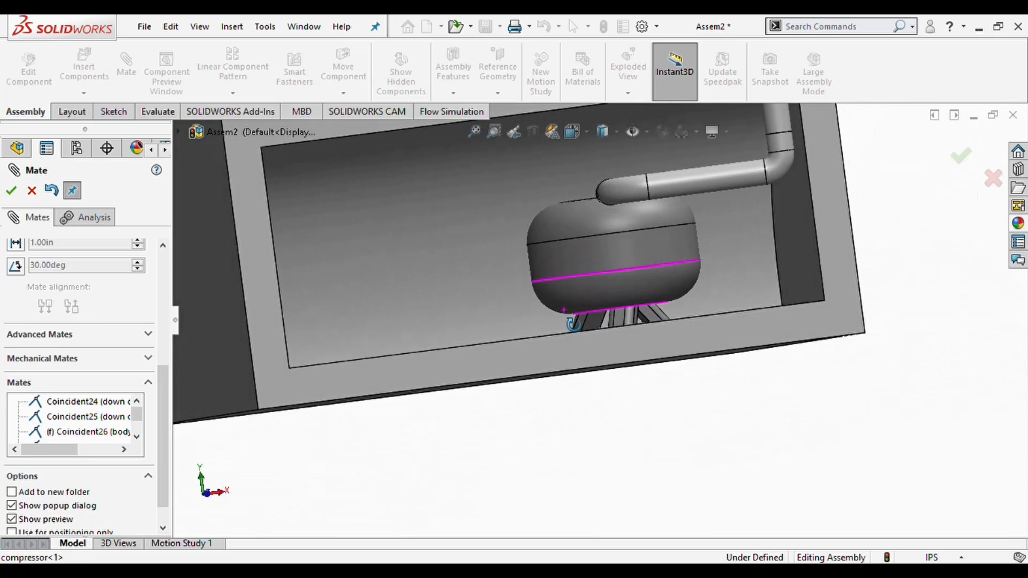
Swing the up close door wide open on its hinge.
{"action": "scroll", "coordinate": [567, 324], "scroll_direction": "up", "scroll_amount": 6}
{"action": "middle_click_drag", "start_coordinate": [582, 310], "coordinate": [596, 246]}
{"action": "scroll", "coordinate": [573, 202], "scroll_direction": "down", "scroll_amount": 5}
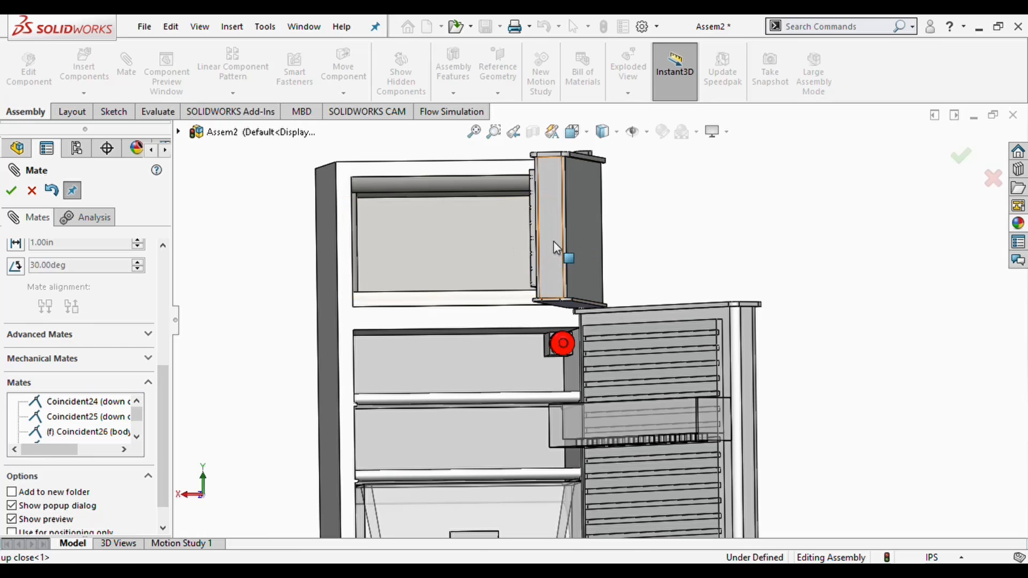
{"action": "left_click_drag", "start_coordinate": [541, 240], "coordinate": [807, 354]}
{"action": "middle_click_drag", "start_coordinate": [807, 354], "coordinate": [651, 390]}
{"action": "middle_click_drag", "start_coordinate": [842, 322], "coordinate": [788, 355]}
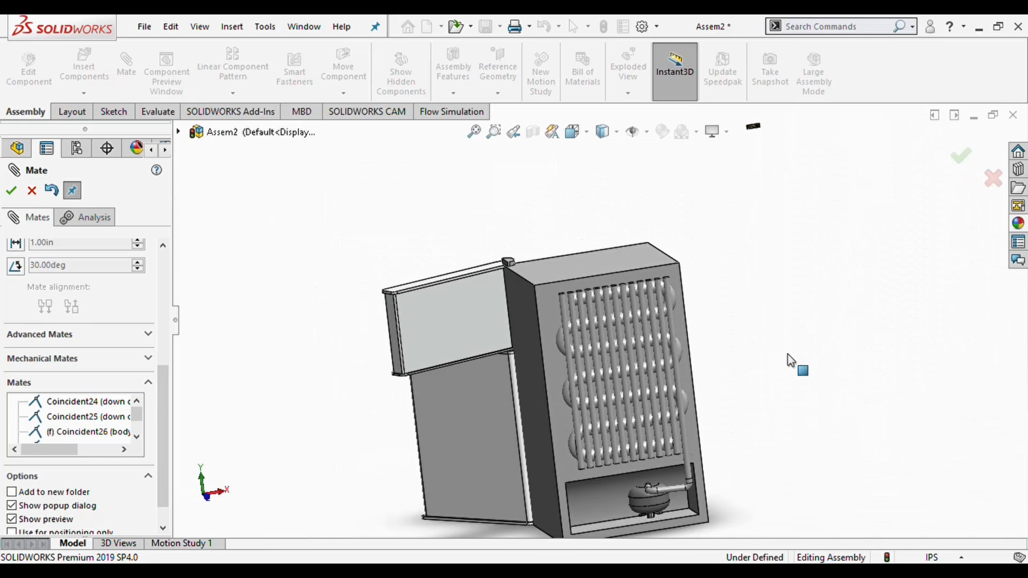
Mate the flat back face of the ASPRINO brand plate coincident with the up close door's outer face.
{"action": "left_click", "coordinate": [461, 311]}
{"action": "key", "text": "shift+z"}
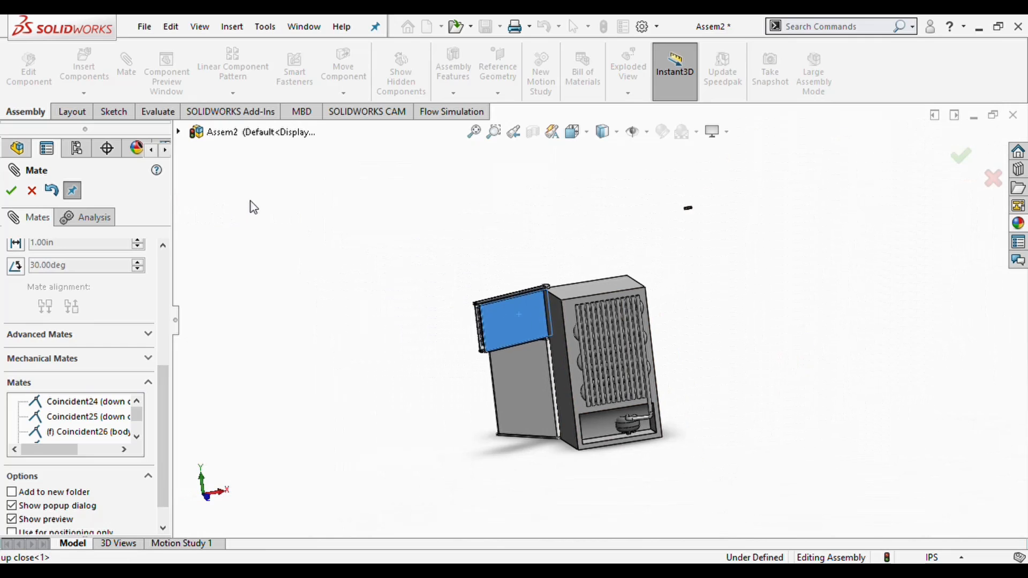
{"action": "key", "text": "z"}
{"action": "scroll", "coordinate": [284, 222], "scroll_direction": "up", "scroll_amount": 5}
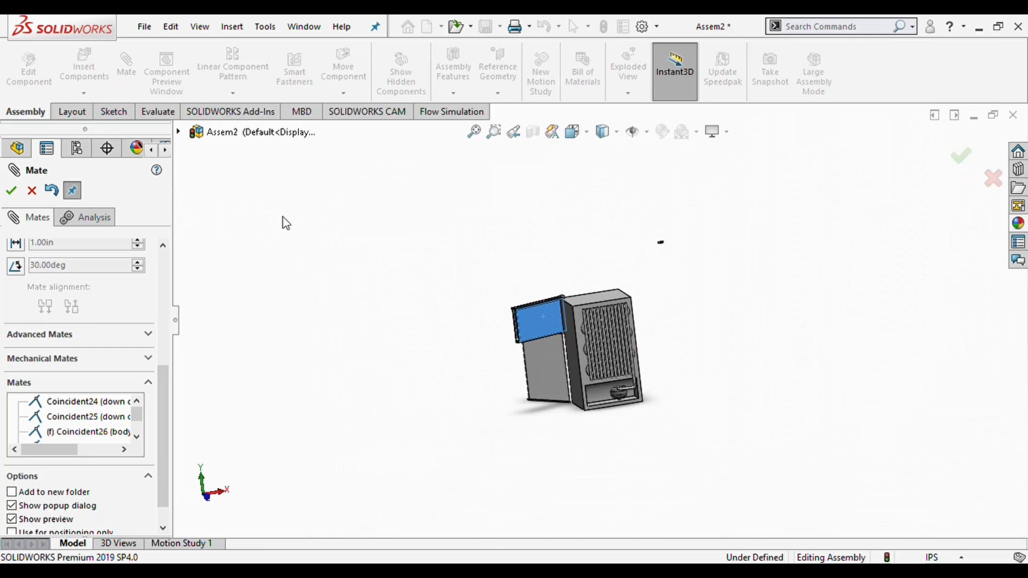
{"action": "scroll", "coordinate": [634, 280], "scroll_direction": "down", "scroll_amount": 6}
{"action": "scroll", "coordinate": [636, 386], "scroll_direction": "down", "scroll_amount": 6}
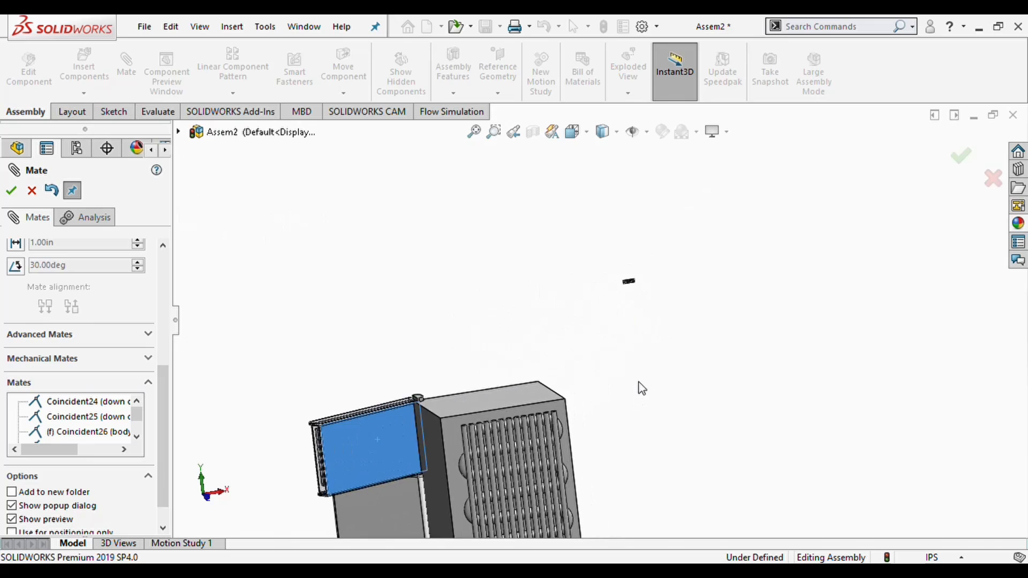
{"action": "scroll", "coordinate": [644, 208], "scroll_direction": "up", "scroll_amount": 4}
{"action": "scroll", "coordinate": [601, 217], "scroll_direction": "down", "scroll_amount": 6}
{"action": "scroll", "coordinate": [628, 282], "scroll_direction": "down", "scroll_amount": 8}
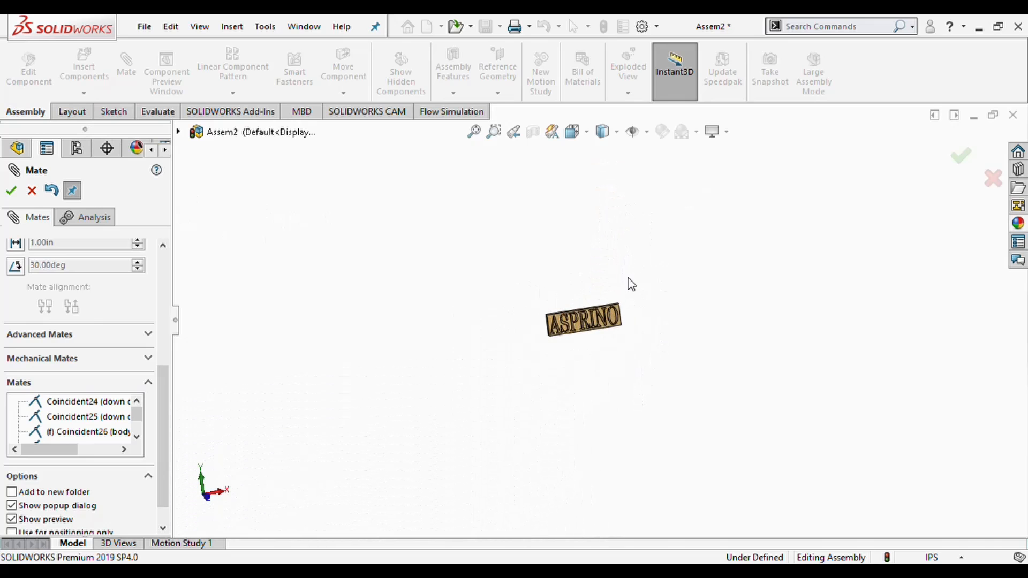
{"action": "middle_click_drag", "start_coordinate": [554, 317], "coordinate": [715, 312]}
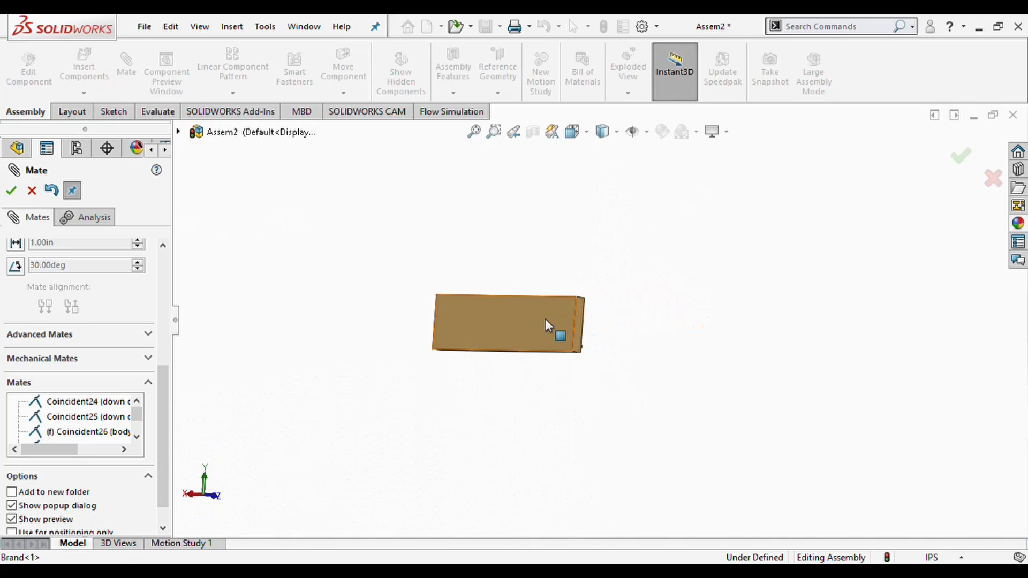
{"action": "left_click", "coordinate": [538, 320]}
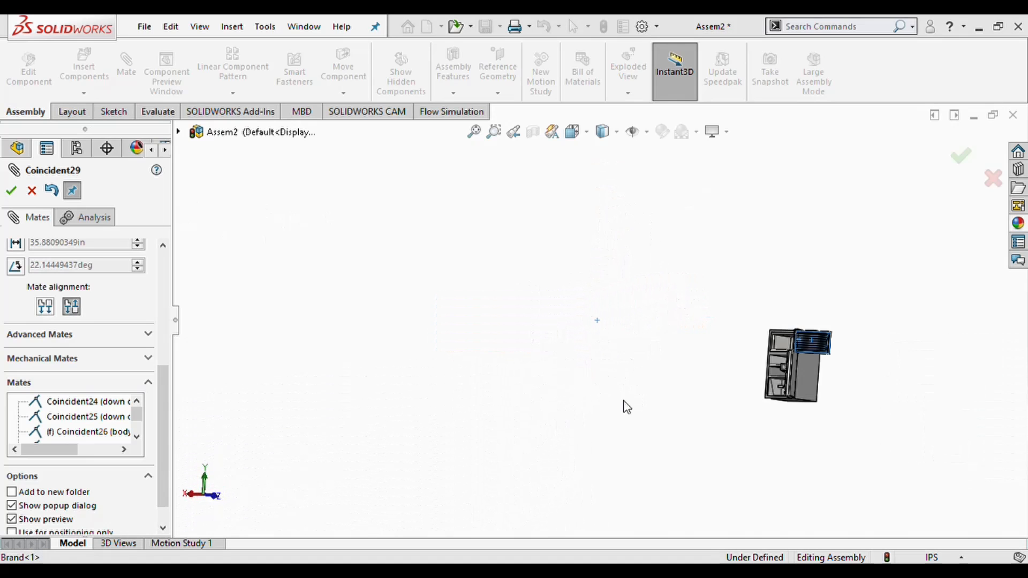
{"action": "scroll", "coordinate": [821, 342], "scroll_direction": "down", "scroll_amount": 8}
{"action": "middle_click_drag", "start_coordinate": [805, 348], "coordinate": [656, 344]}
{"action": "left_click", "coordinate": [709, 305]}
Slide the brand plate from the hinge side towards the middle of the up close door's outer face.
{"action": "scroll", "coordinate": [909, 326], "scroll_direction": "up", "scroll_amount": 2}
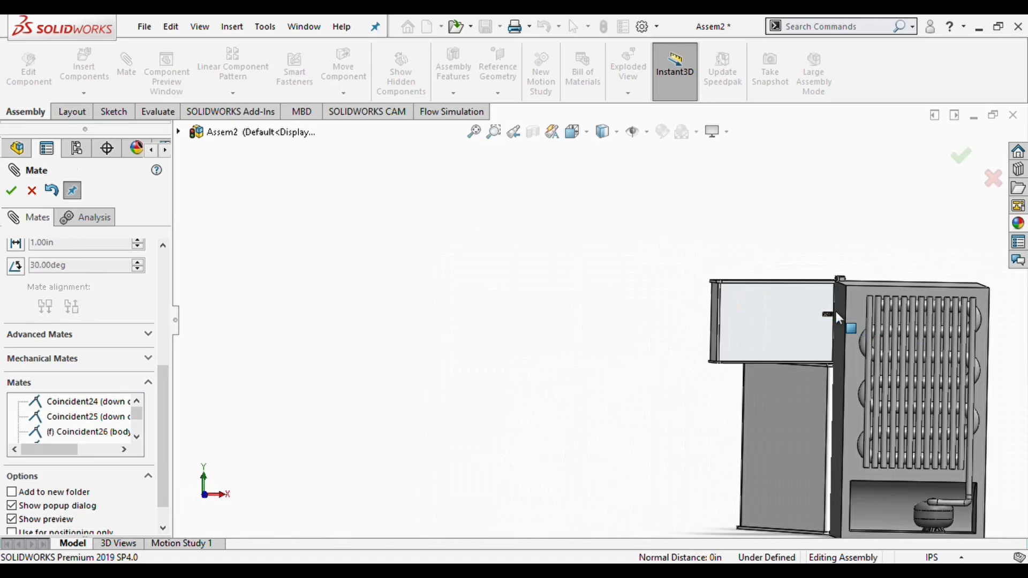
{"action": "scroll", "coordinate": [828, 314], "scroll_direction": "down", "scroll_amount": 5}
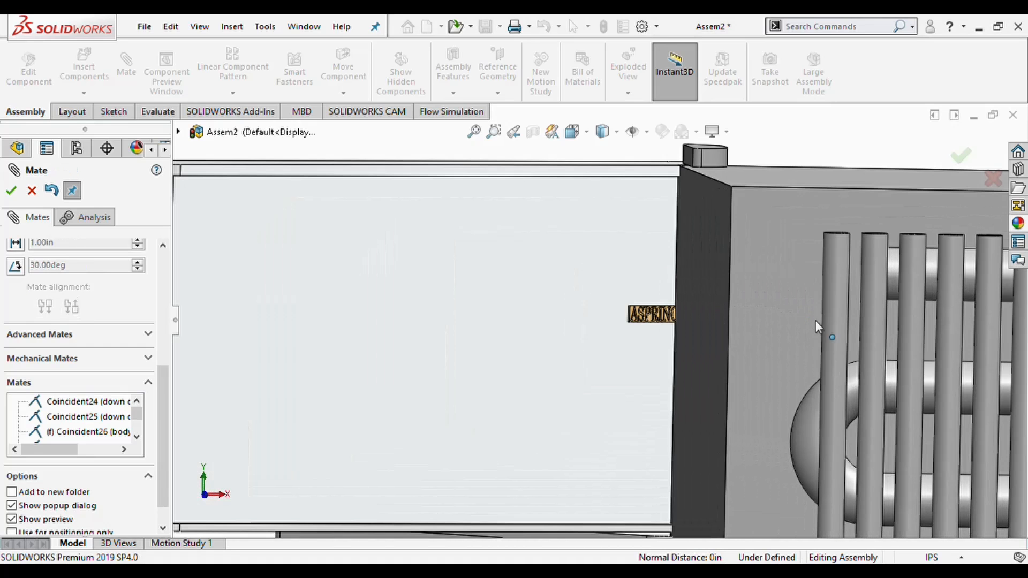
{"action": "left_click_drag", "start_coordinate": [637, 319], "coordinate": [396, 325]}
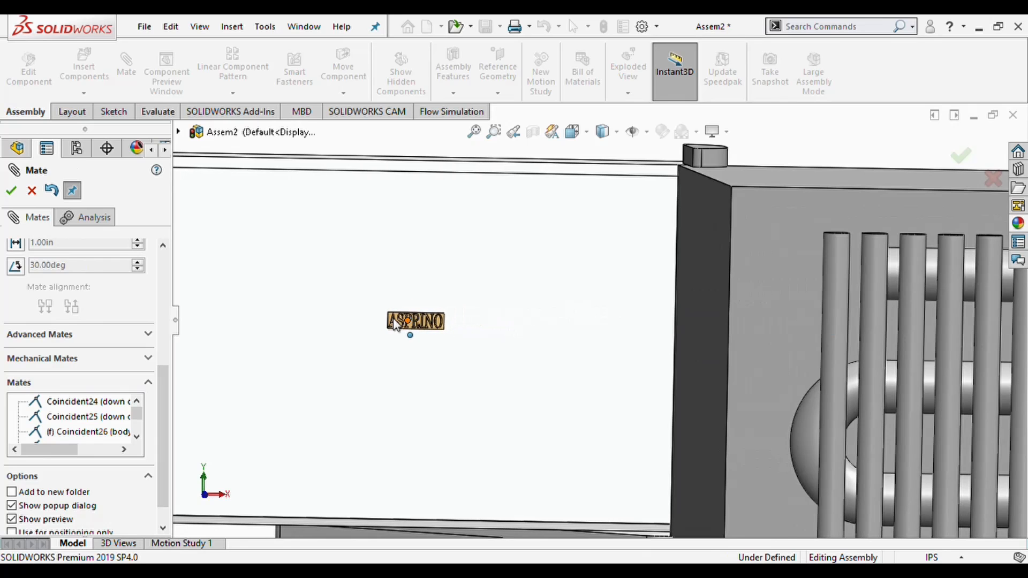
Swing the up close door to new angles and shift the brand plate back towards its hinge side.
{"action": "scroll", "coordinate": [435, 322], "scroll_direction": "up", "scroll_amount": 4}
{"action": "middle_click_drag", "start_coordinate": [568, 374], "coordinate": [587, 409]}
{"action": "left_click_drag", "start_coordinate": [420, 333], "coordinate": [529, 315]}
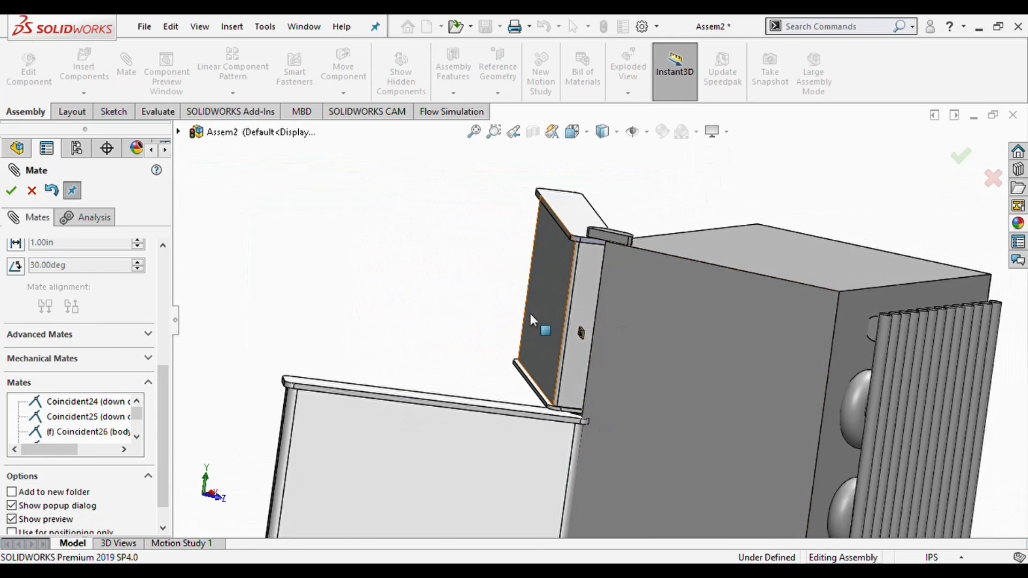
{"action": "scroll", "coordinate": [493, 347], "scroll_direction": "up", "scroll_amount": 2}
{"action": "scroll", "coordinate": [570, 310], "scroll_direction": "down", "scroll_amount": 4}
{"action": "middle_click_drag", "start_coordinate": [558, 318], "coordinate": [738, 383]}
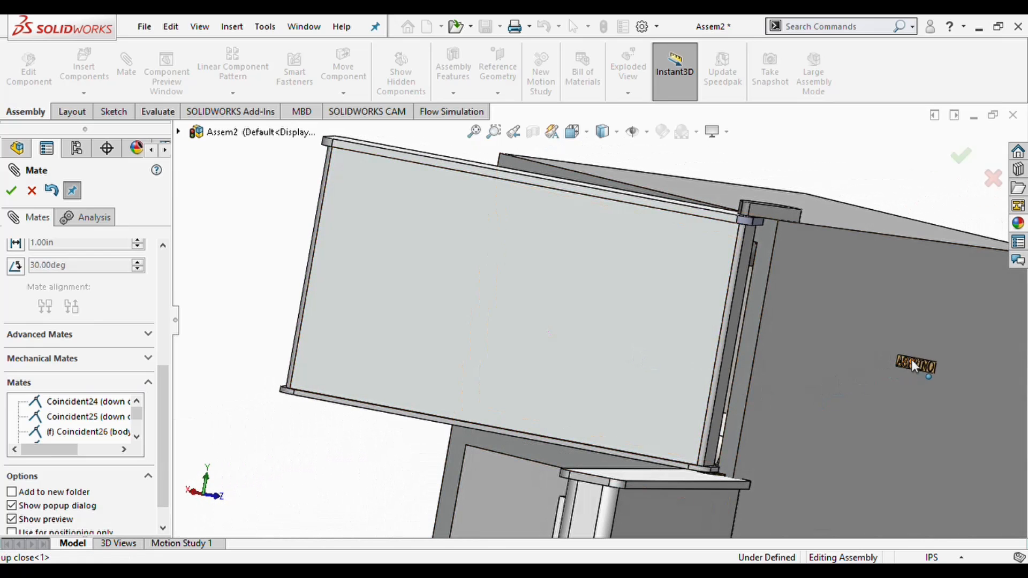
{"action": "left_click_drag", "start_coordinate": [916, 364], "coordinate": [696, 330]}
{"action": "left_click_drag", "start_coordinate": [615, 309], "coordinate": [759, 351]}
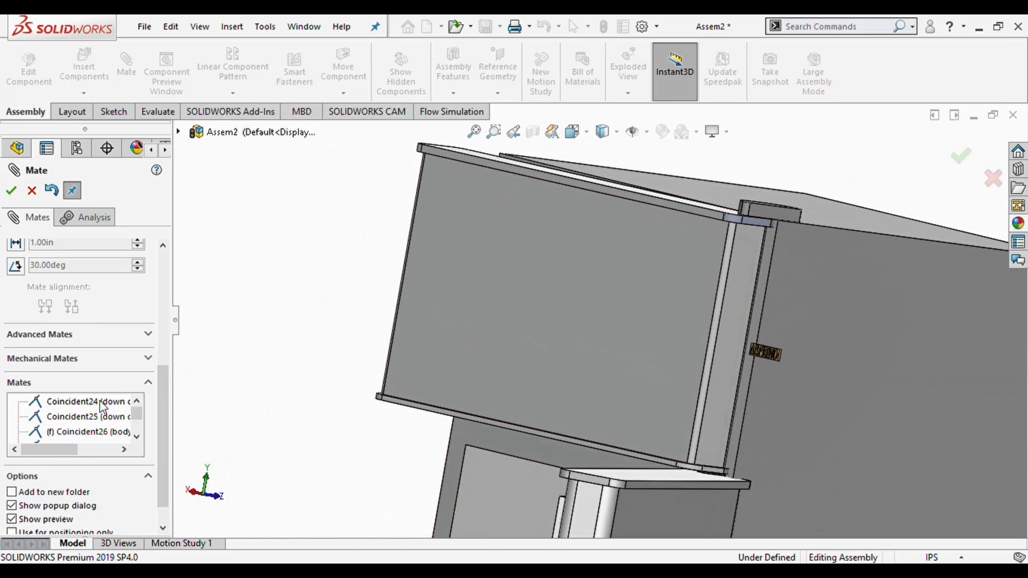
Start a centred Width mate using the two end faces of the ASPRINO brand plate as the width references.
{"action": "scroll", "coordinate": [122, 347], "scroll_direction": "down", "scroll_amount": 1}
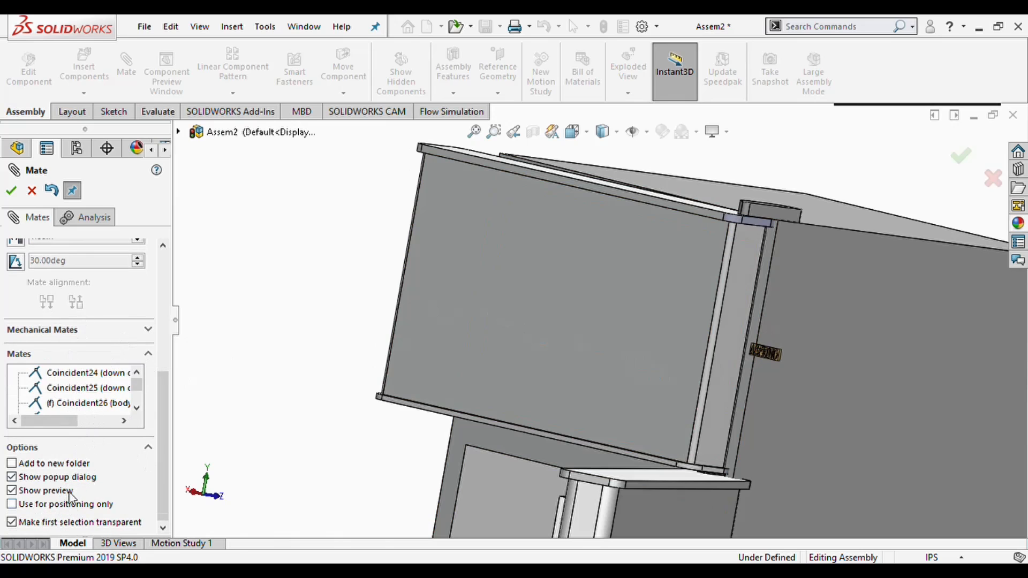
{"action": "scroll", "coordinate": [50, 277], "scroll_direction": "up", "scroll_amount": 3}
{"action": "left_click", "coordinate": [45, 252]}
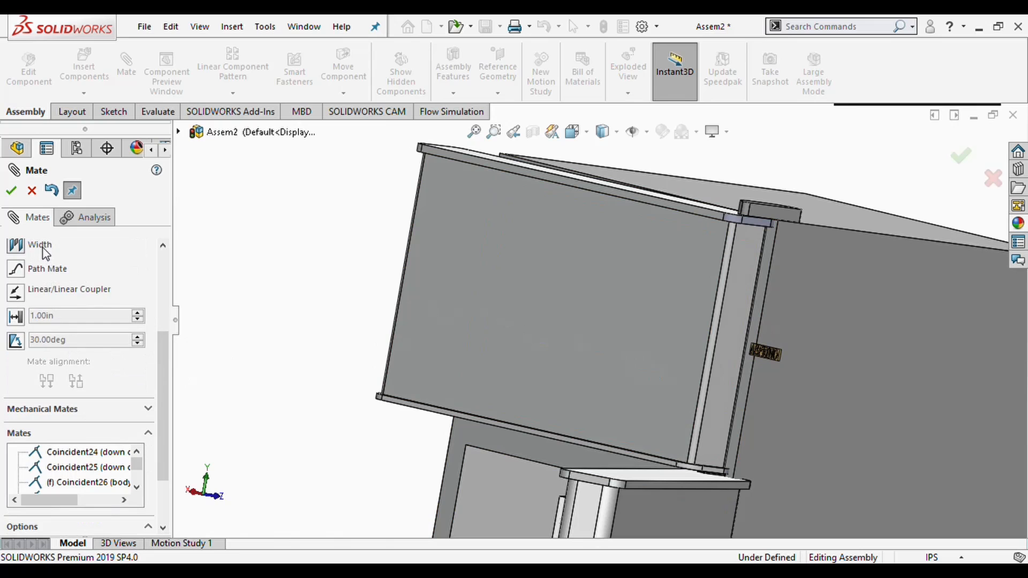
{"action": "scroll", "coordinate": [803, 341], "scroll_direction": "down", "scroll_amount": 5}
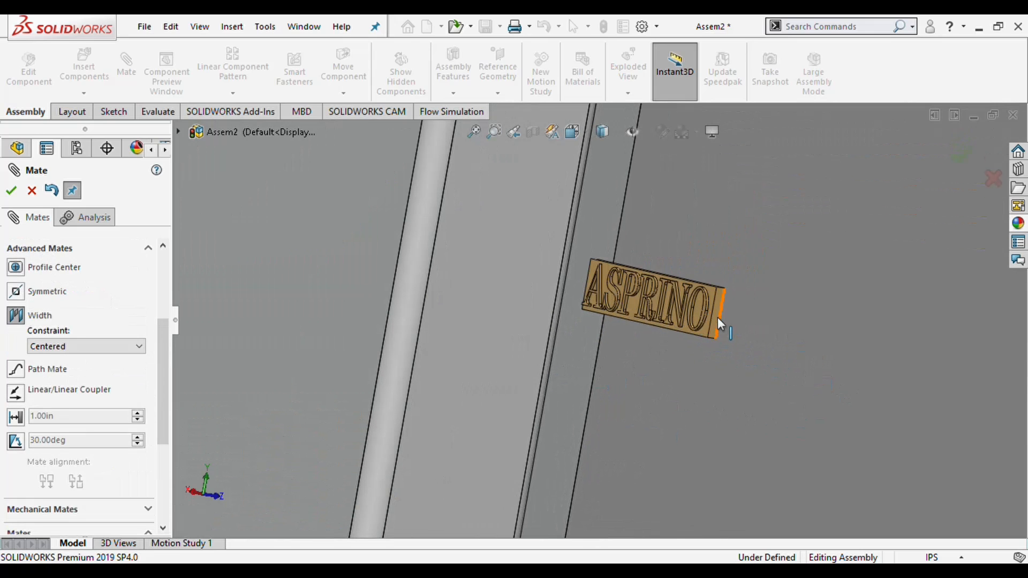
{"action": "left_click", "coordinate": [718, 327]}
{"action": "middle_click_drag", "start_coordinate": [718, 326], "coordinate": [762, 365]}
{"action": "scroll", "coordinate": [985, 313], "scroll_direction": "down", "scroll_amount": 3}
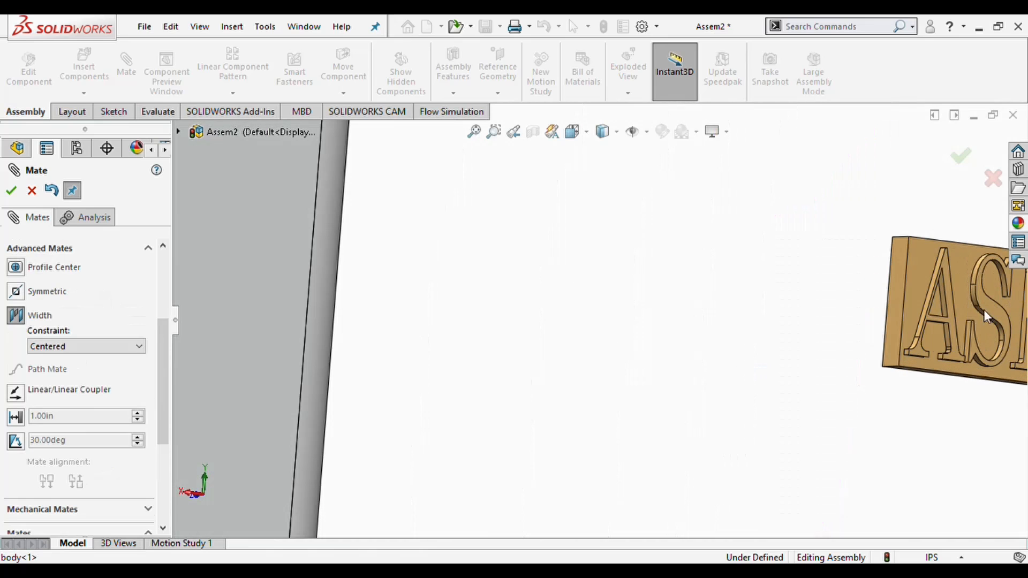
{"action": "left_click", "coordinate": [896, 314]}
{"action": "scroll", "coordinate": [555, 348], "scroll_direction": "up", "scroll_amount": 3}
{"action": "middle_click_drag", "start_coordinate": [554, 352], "coordinate": [491, 355]}
{"action": "scroll", "coordinate": [481, 360], "scroll_direction": "up", "scroll_amount": 4}
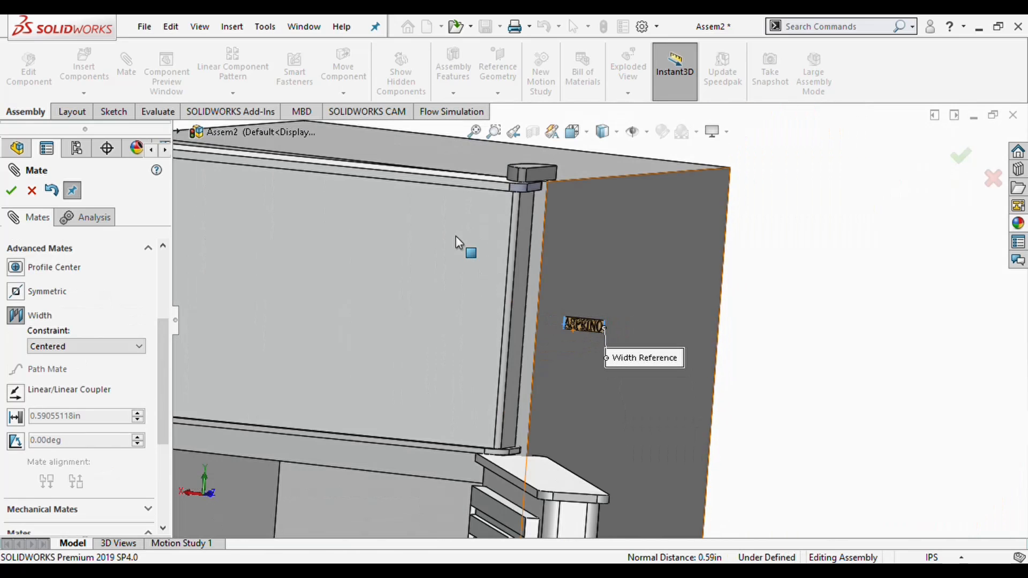
Pick the up close door's two opposite side faces as tab references and accept the centred Width mate.
{"action": "scroll", "coordinate": [503, 257], "scroll_direction": "down", "scroll_amount": 3}
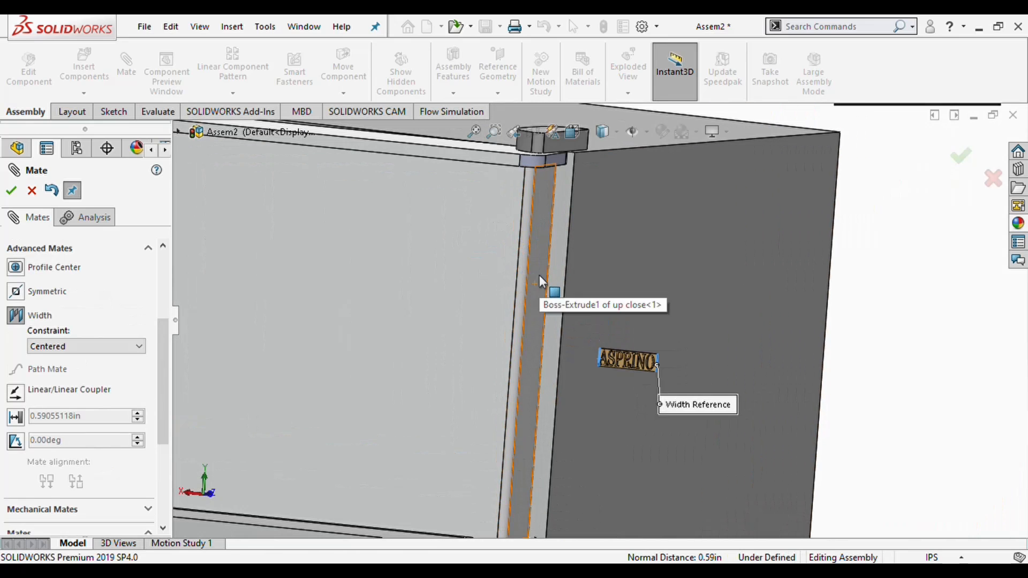
{"action": "left_click", "coordinate": [539, 275]}
{"action": "scroll", "coordinate": [495, 304], "scroll_direction": "up", "scroll_amount": 3}
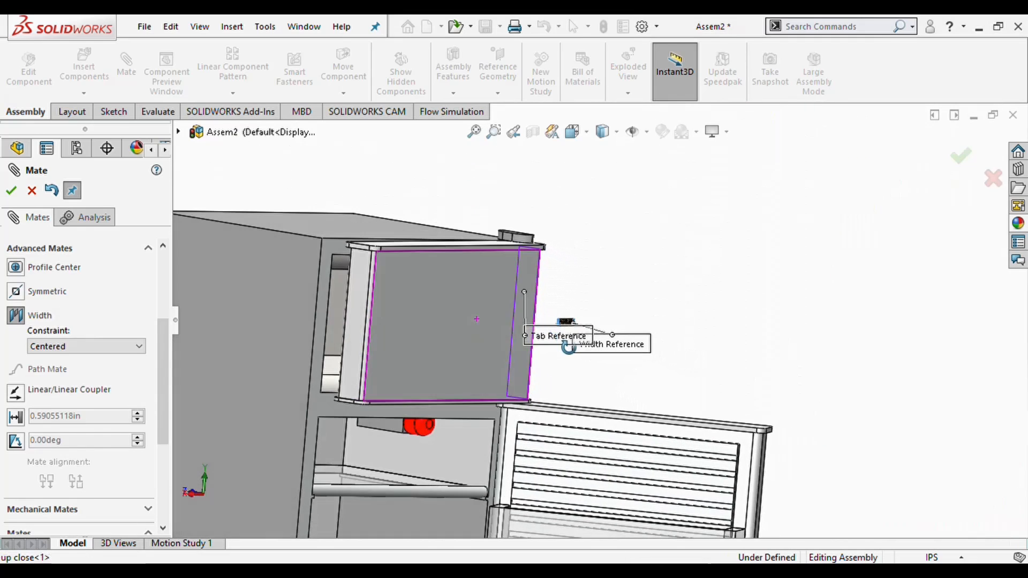
{"action": "left_click", "coordinate": [377, 322]}
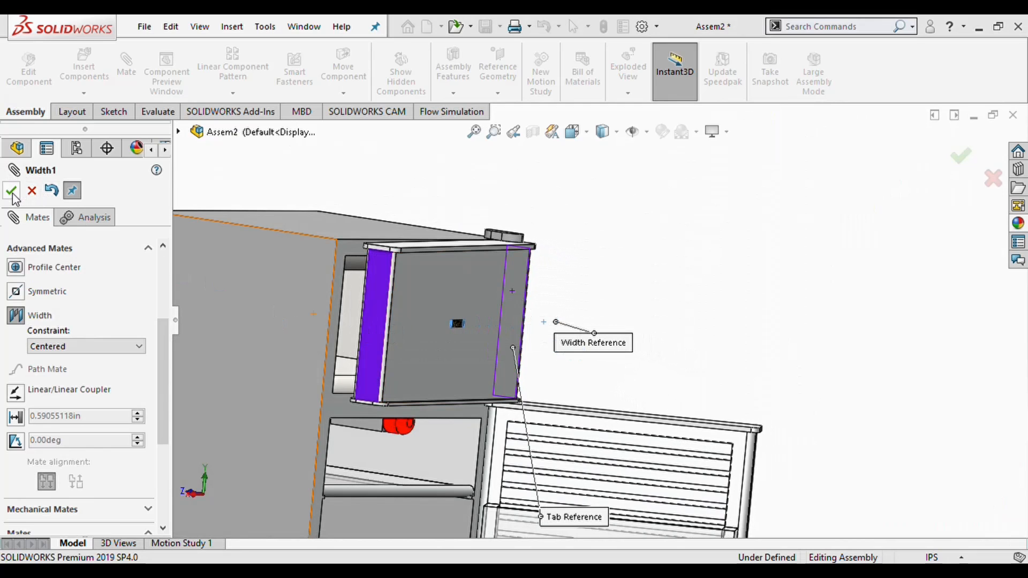
{"action": "left_click", "coordinate": [11, 191]}
Swing the up close door partly open on its hinge.
{"action": "middle_click_drag", "start_coordinate": [386, 359], "coordinate": [469, 349]}
{"action": "left_click_drag", "start_coordinate": [460, 353], "coordinate": [530, 342]}
{"action": "middle_click_drag", "start_coordinate": [497, 301], "coordinate": [615, 278]}
{"action": "left_click", "coordinate": [619, 278]}
{"action": "middle_click_drag", "start_coordinate": [579, 330], "coordinate": [513, 343]}
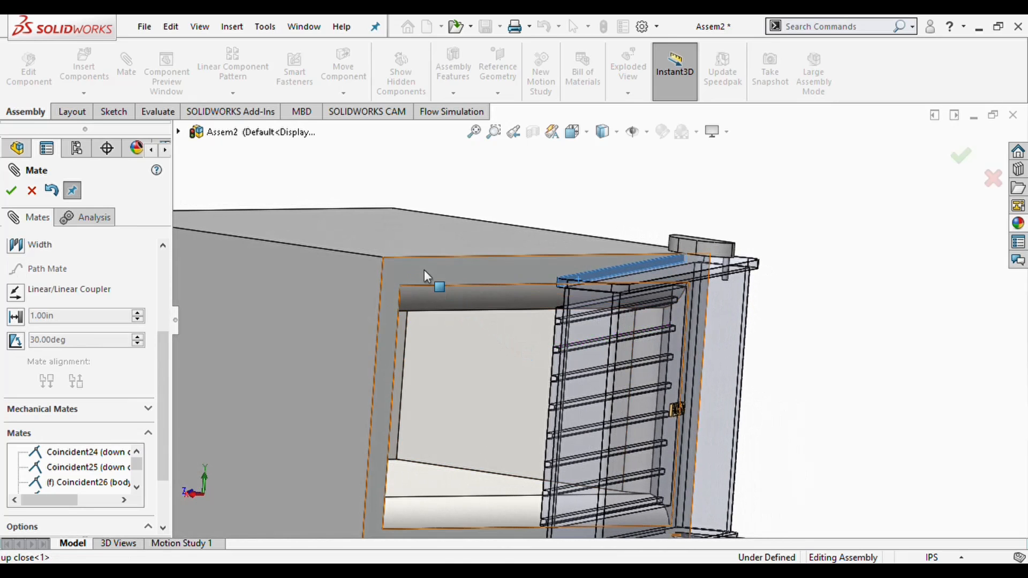
{"action": "left_click", "coordinate": [429, 272]}
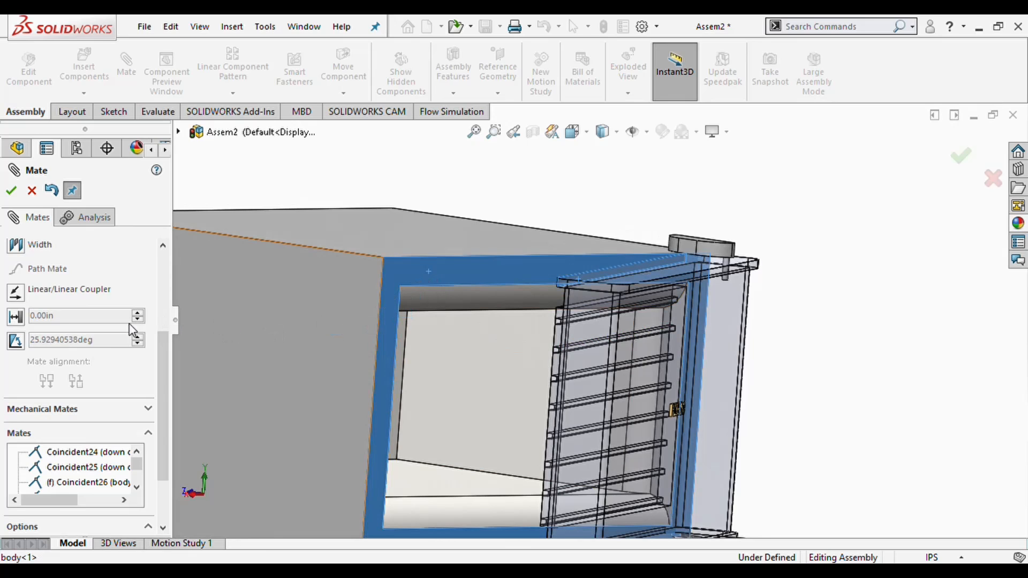
{"action": "left_click", "coordinate": [164, 277]}
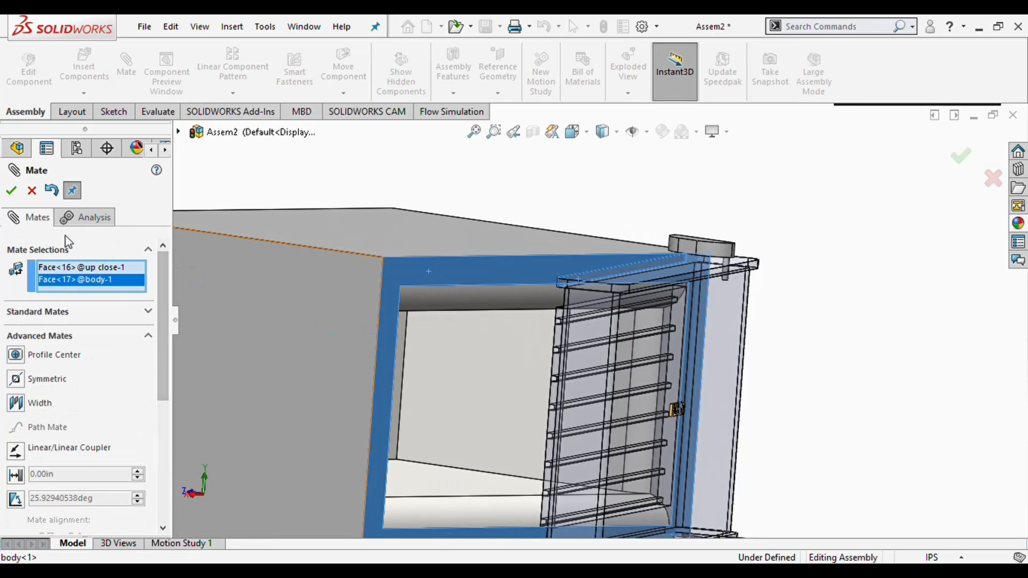
{"action": "left_click", "coordinate": [31, 191]}
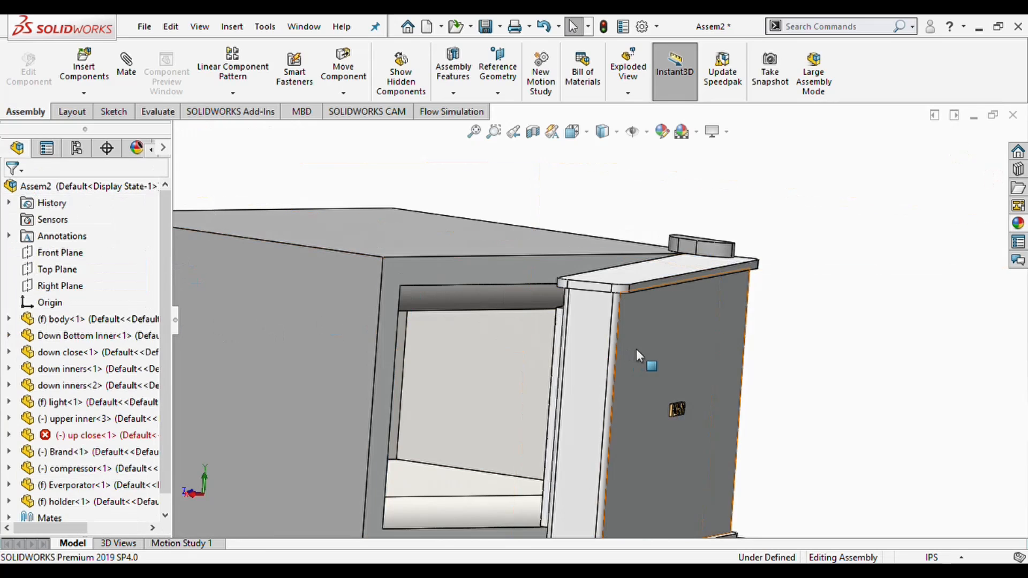
Start a mate between the up close door's inner face and the body's front face around the upper opening.
{"action": "middle_click_drag", "start_coordinate": [540, 374], "coordinate": [621, 412]}
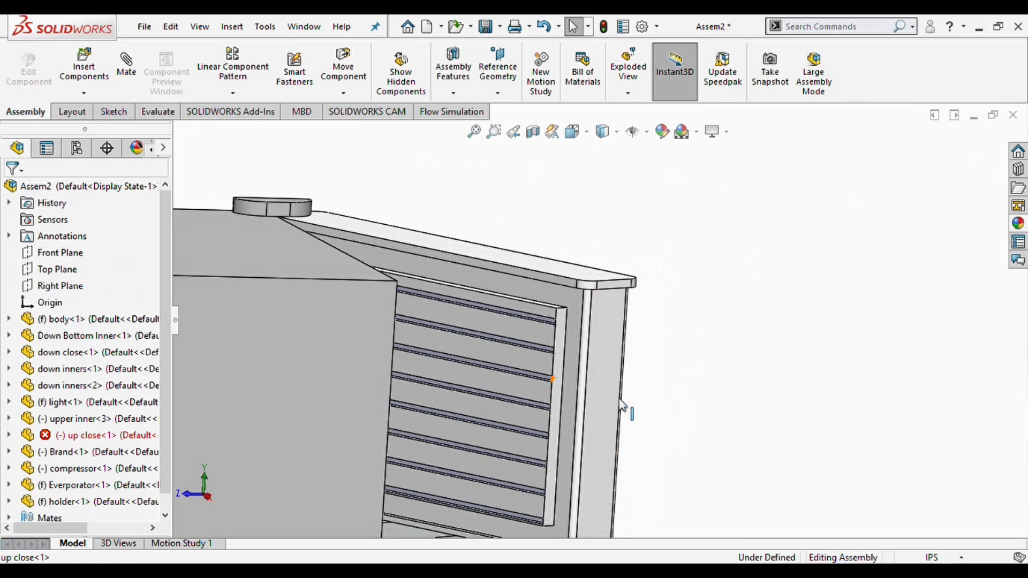
{"action": "left_click", "coordinate": [563, 288]}
{"action": "middle_click_drag", "start_coordinate": [563, 288], "coordinate": [505, 366]}
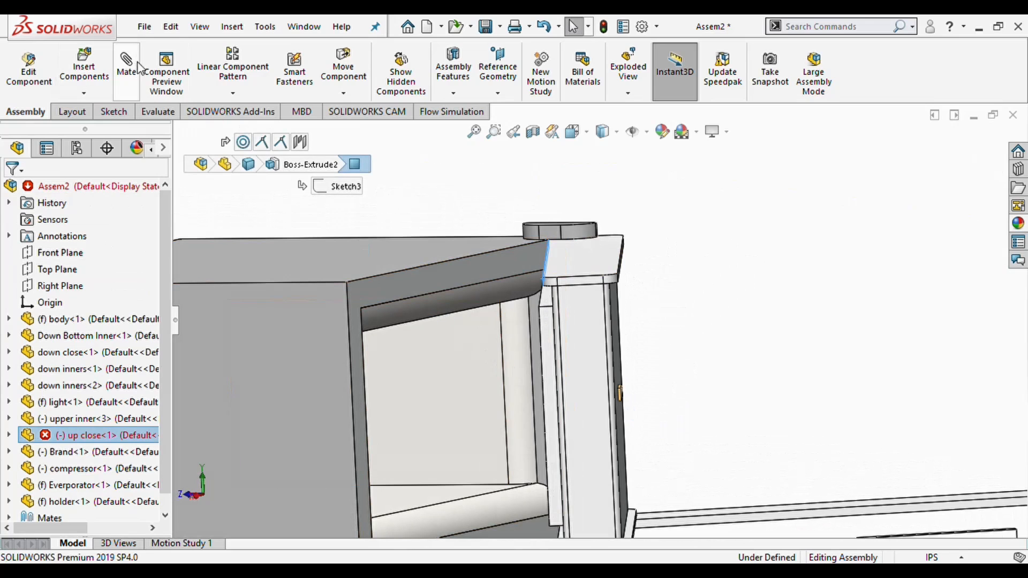
{"action": "left_click", "coordinate": [376, 294]}
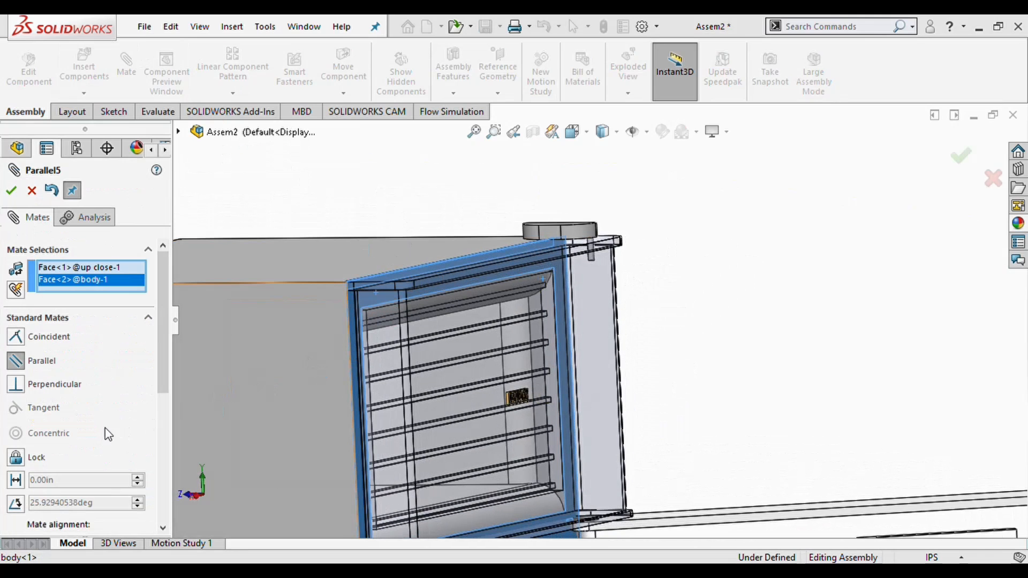
Change the door-to-body mate to an advanced Angle mate and set its angle to 0 degrees.
{"action": "left_click_drag", "start_coordinate": [162, 361], "coordinate": [155, 442]}
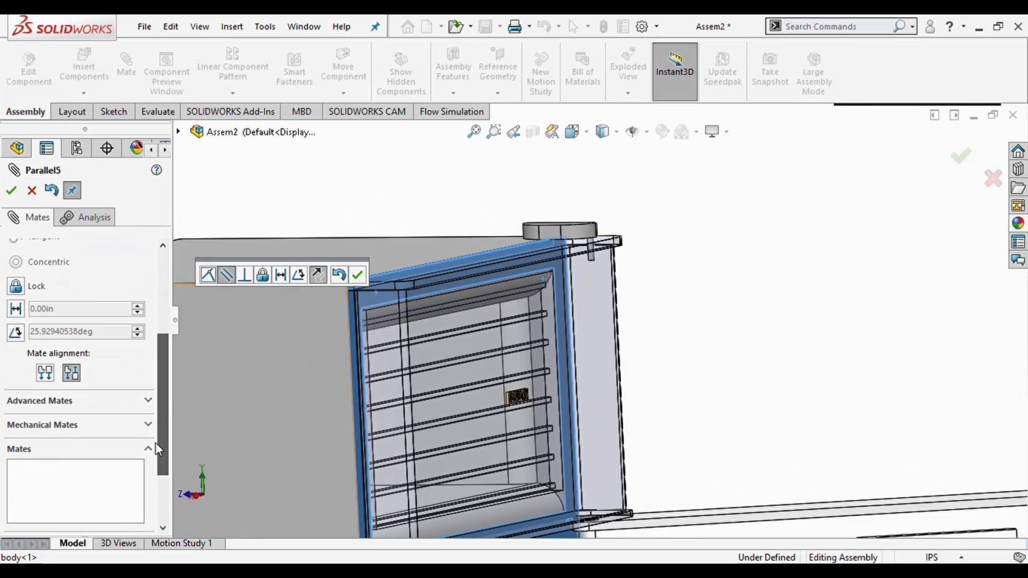
{"action": "left_click", "coordinate": [148, 407]}
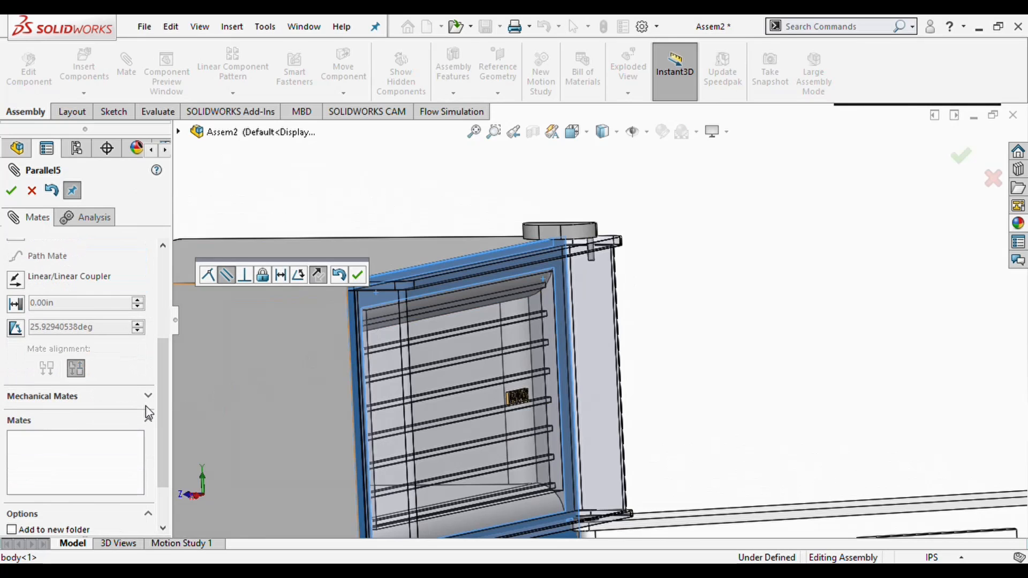
{"action": "scroll", "coordinate": [107, 304], "scroll_direction": "up", "scroll_amount": 3}
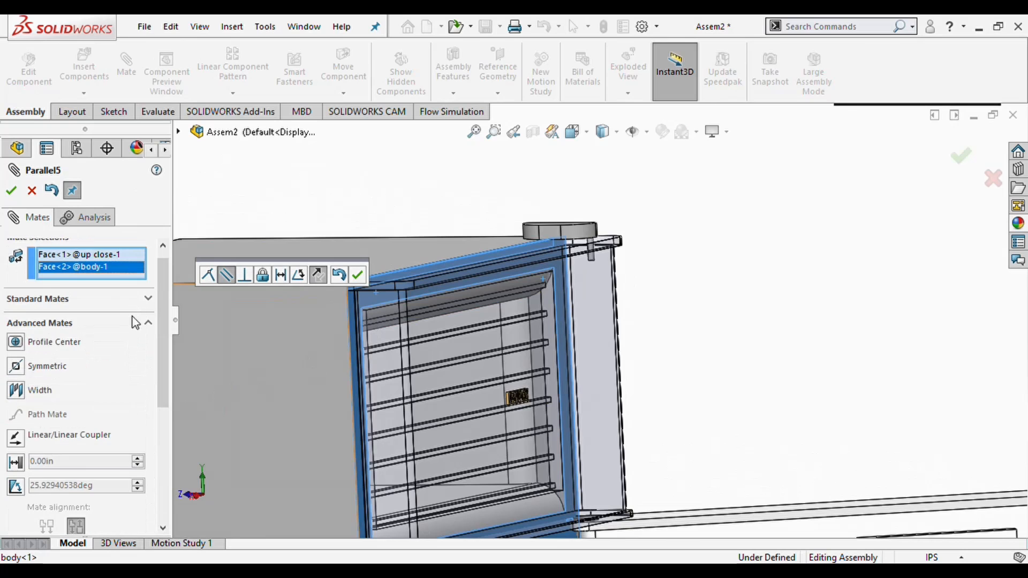
{"action": "scroll", "coordinate": [65, 412], "scroll_direction": "down", "scroll_amount": 3}
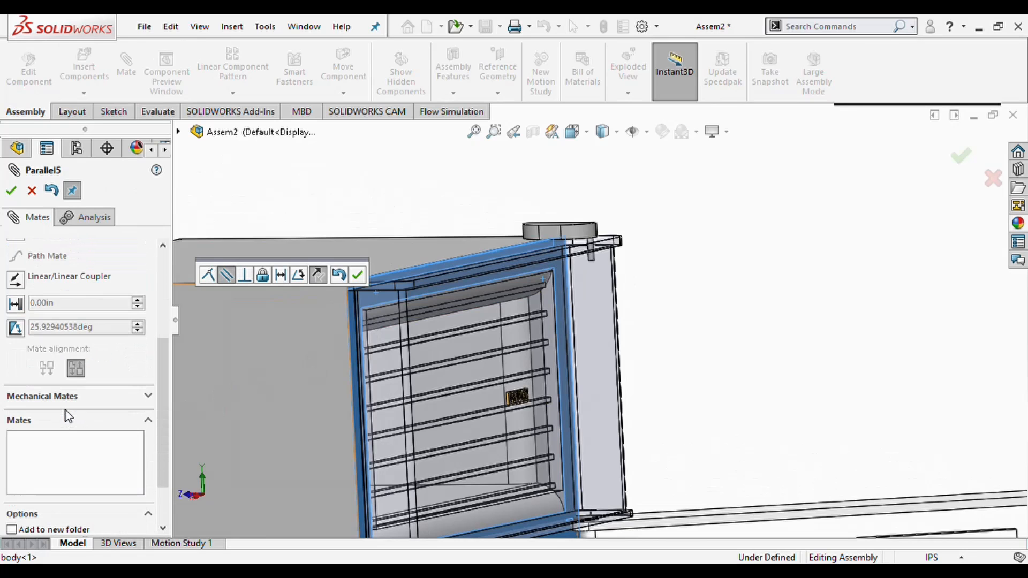
{"action": "left_click", "coordinate": [14, 329]}
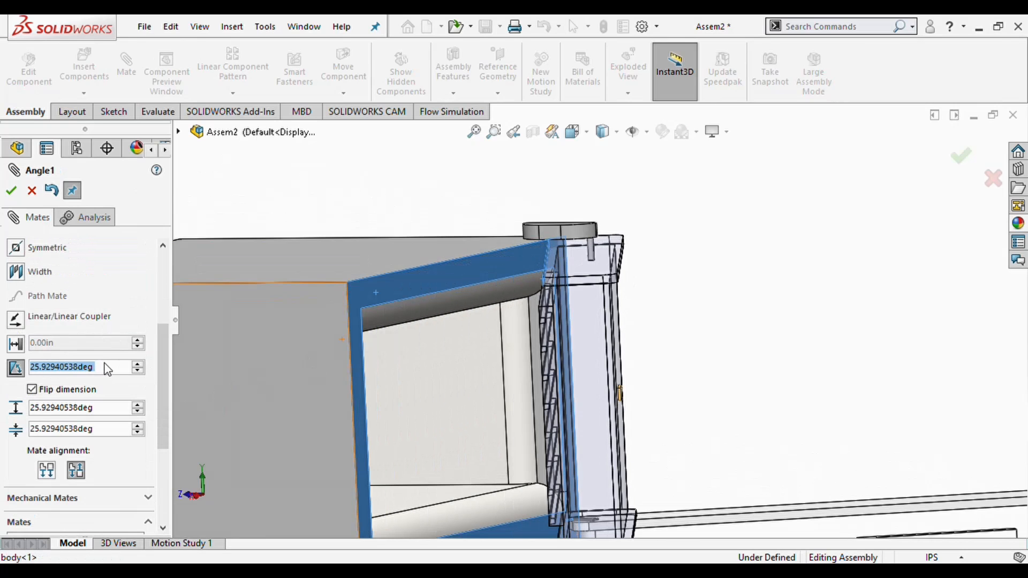
{"action": "type", "text": "0"}
{"action": "key", "text": "Return"}
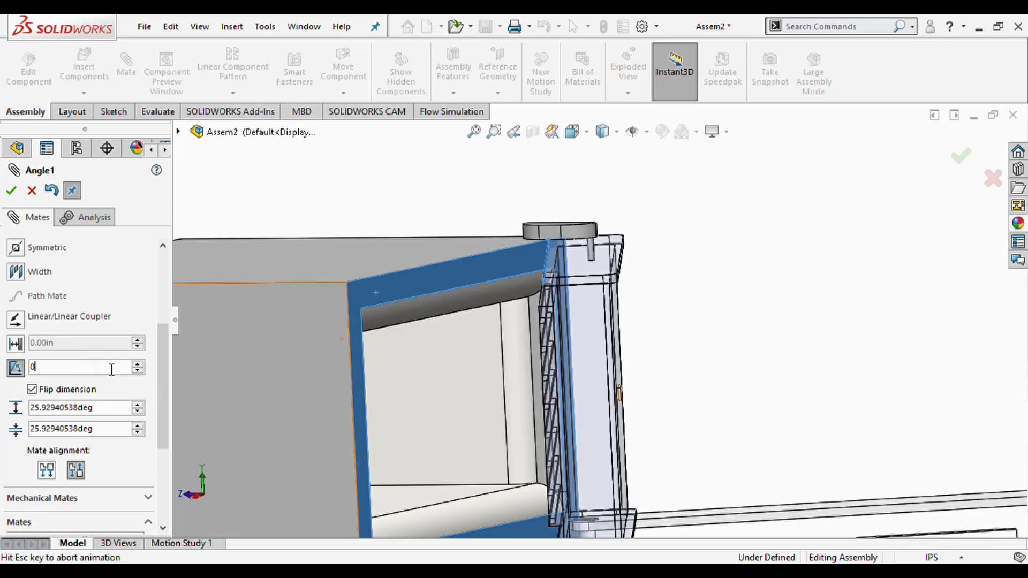
Set the door angle mate's maximum value to 135 degrees and accept the limit angle mate.
{"action": "left_click", "coordinate": [69, 415]}
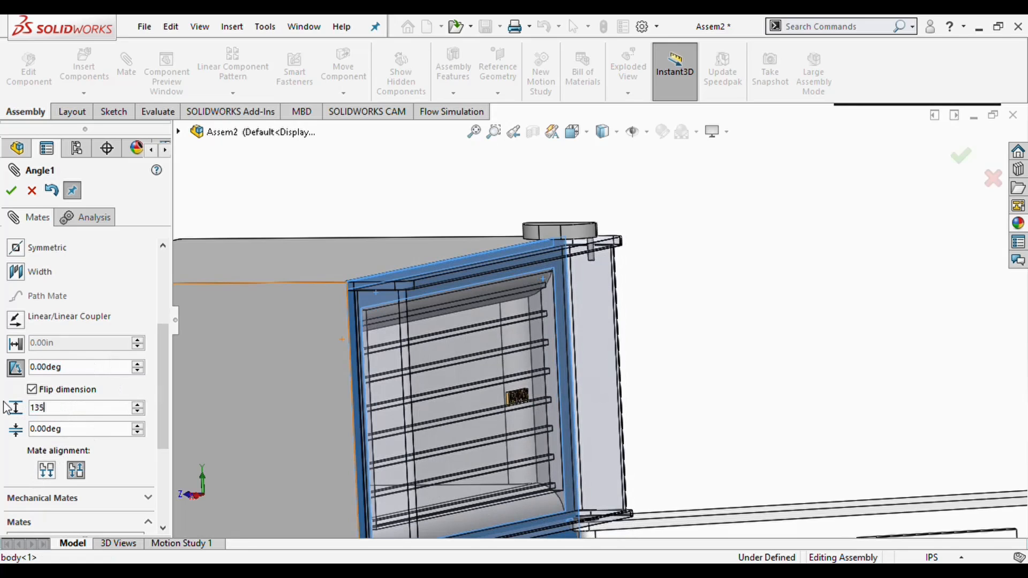
{"action": "type", "text": "135"}
{"action": "key", "text": "Return"}
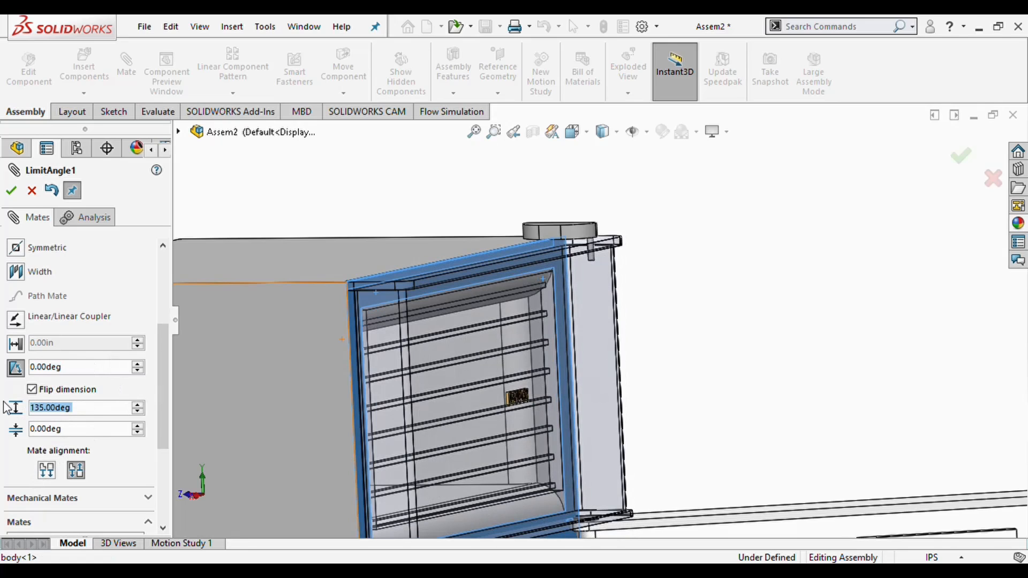
{"action": "left_click", "coordinate": [11, 190]}
{"action": "left_click", "coordinate": [11, 191]}
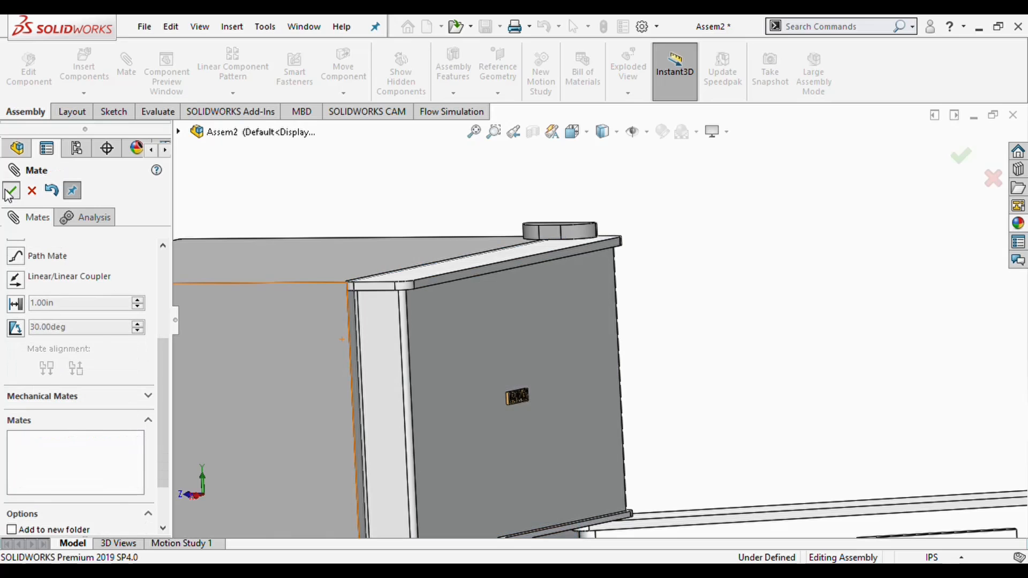
Try to swing the up close door on its hinge, pulling on its side face and its outer face.
{"action": "scroll", "coordinate": [408, 397], "scroll_direction": "up", "scroll_amount": 5}
{"action": "left_click_drag", "start_coordinate": [519, 362], "coordinate": [374, 369]}
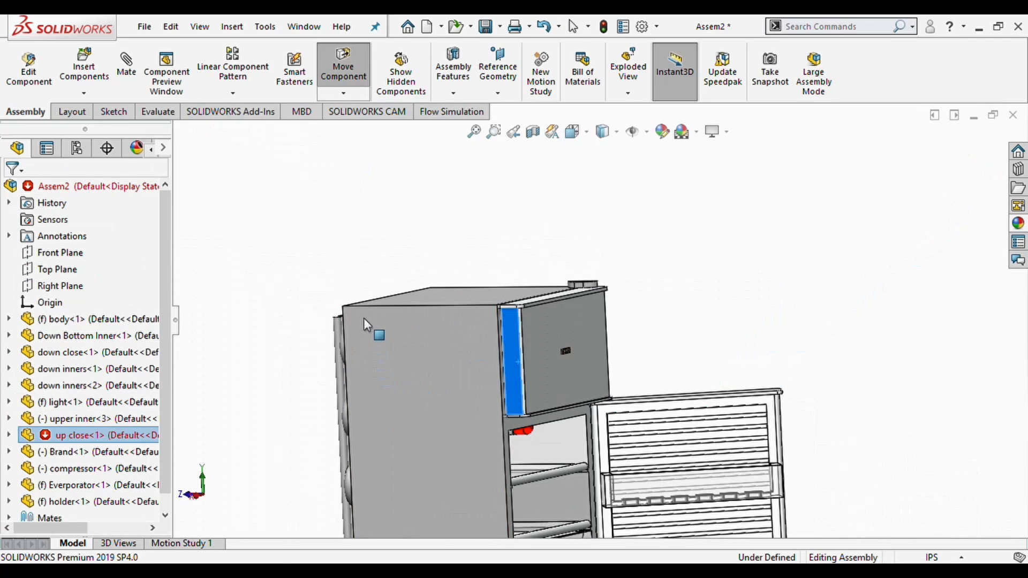
{"action": "key", "text": "Escape"}
{"action": "middle_click_drag", "start_coordinate": [386, 259], "coordinate": [467, 413]}
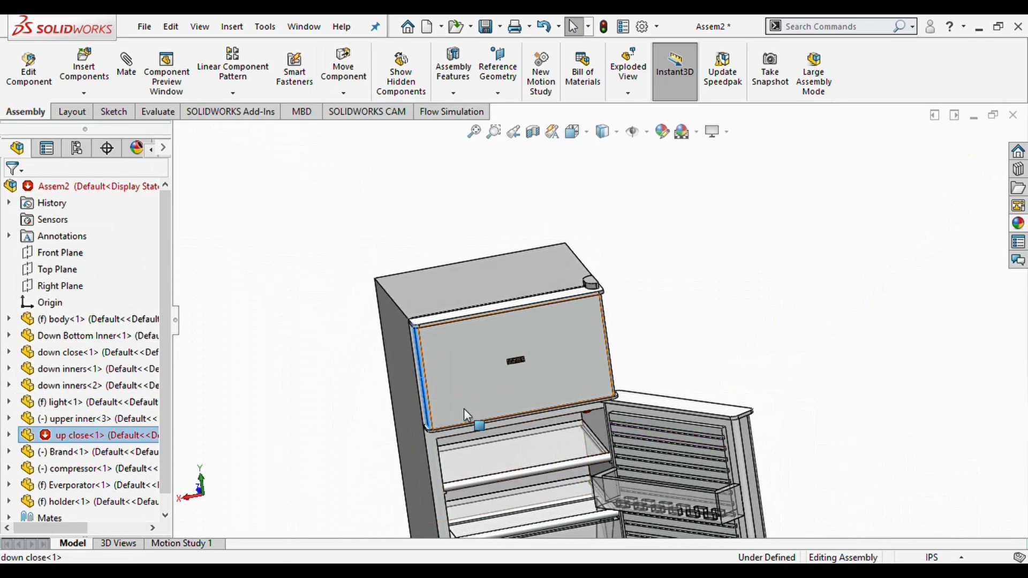
{"action": "left_click_drag", "start_coordinate": [456, 392], "coordinate": [419, 324]}
{"action": "left_click_drag", "start_coordinate": [484, 421], "coordinate": [515, 342]}
{"action": "key", "text": "Escape"}
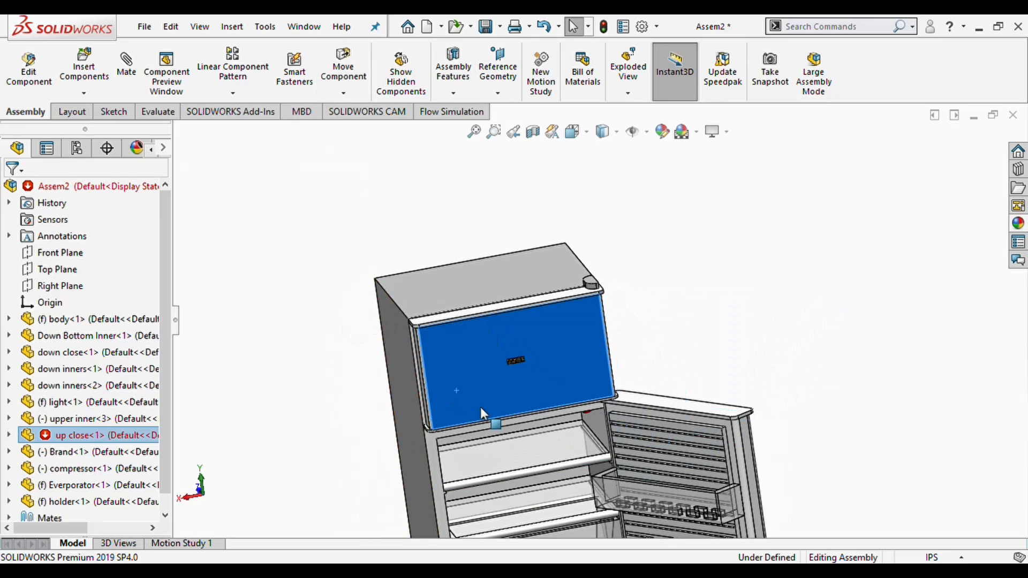
{"action": "left_click", "coordinate": [341, 390]}
Try to swing the down close door towards the body to close it.
{"action": "left_click", "coordinate": [744, 446]}
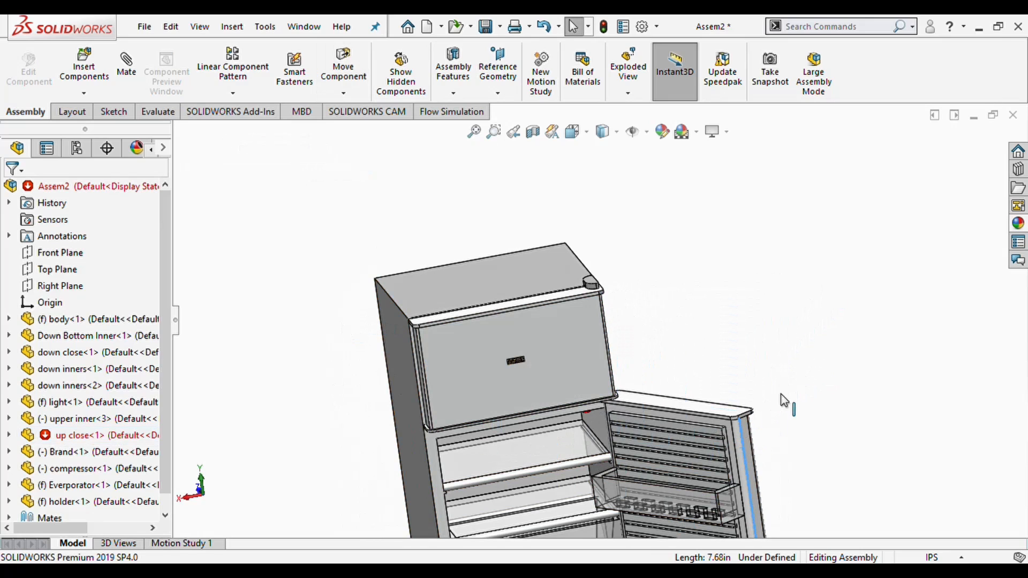
{"action": "middle_click_drag", "start_coordinate": [534, 464], "coordinate": [511, 369]}
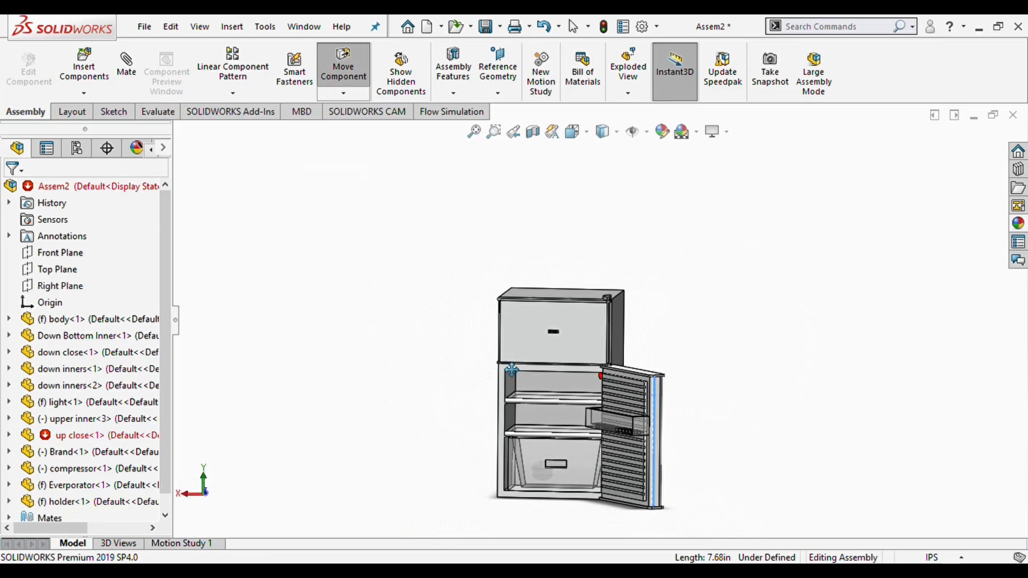
{"action": "left_click", "coordinate": [668, 428]}
{"action": "key", "text": "Escape"}
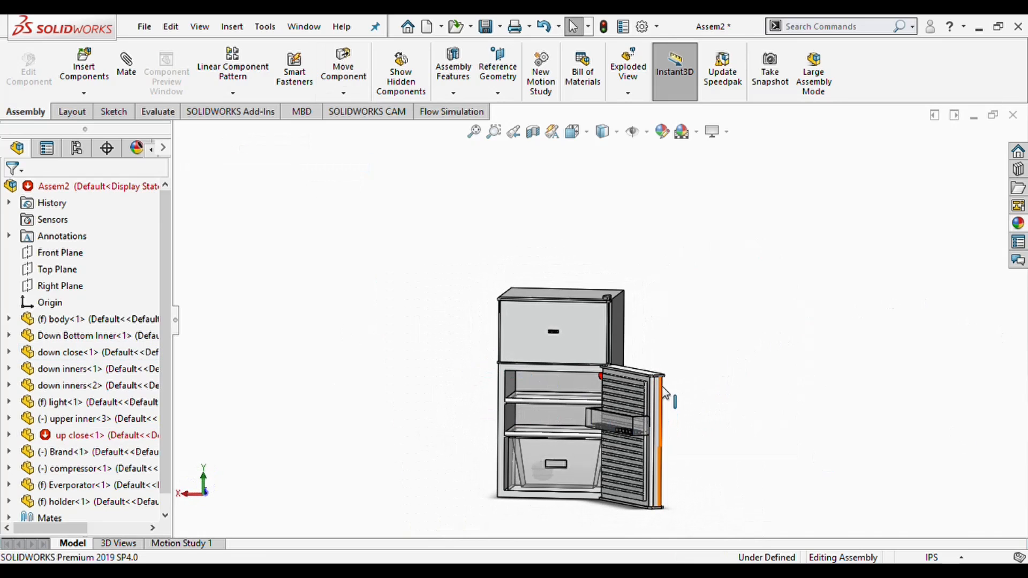
{"action": "left_click_drag", "start_coordinate": [657, 390], "coordinate": [567, 380]}
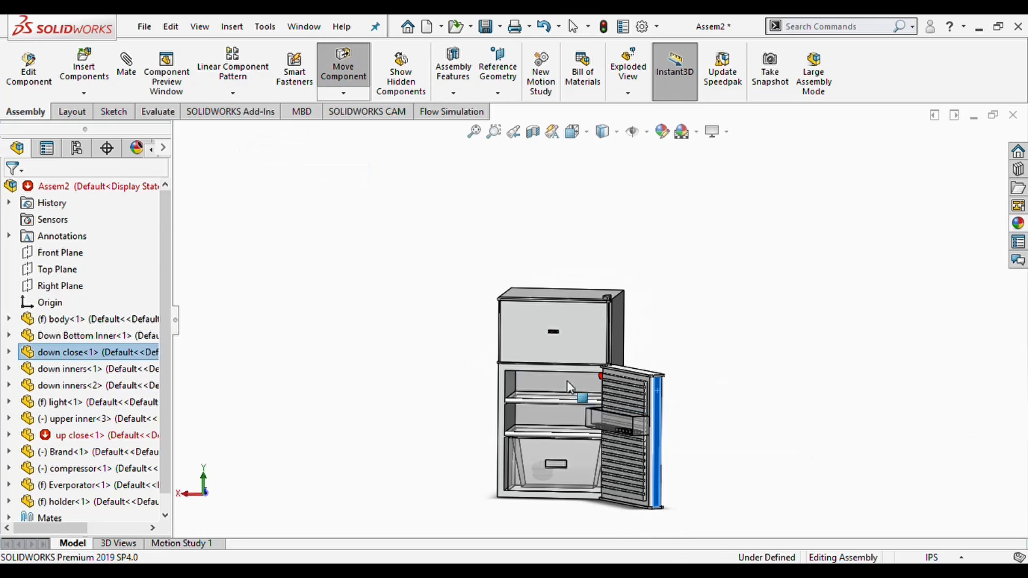
{"action": "middle_click_drag", "start_coordinate": [675, 465], "coordinate": [683, 520]}
{"action": "key", "text": "Escape"}
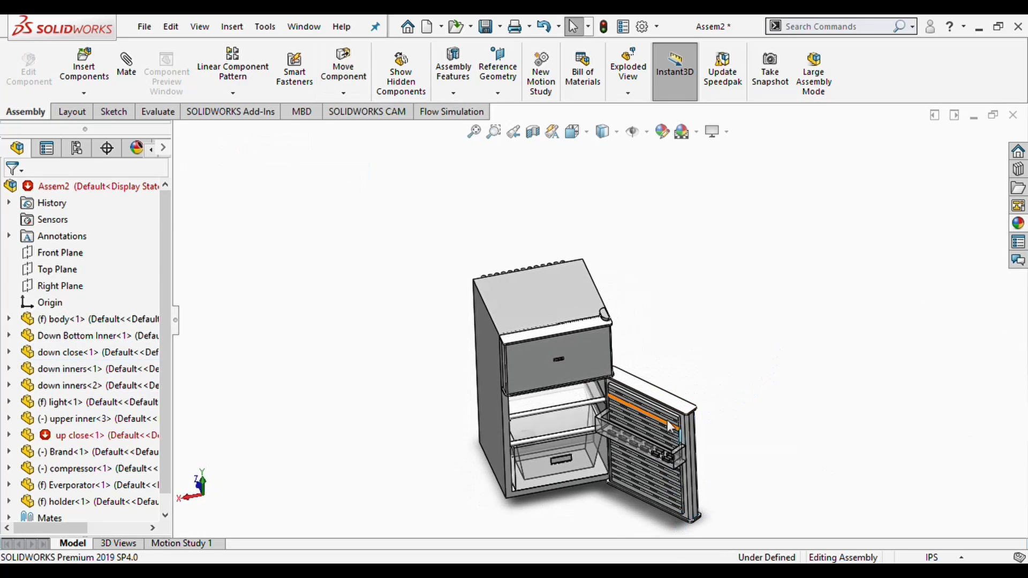
{"action": "left_click_drag", "start_coordinate": [669, 426], "coordinate": [541, 420]}
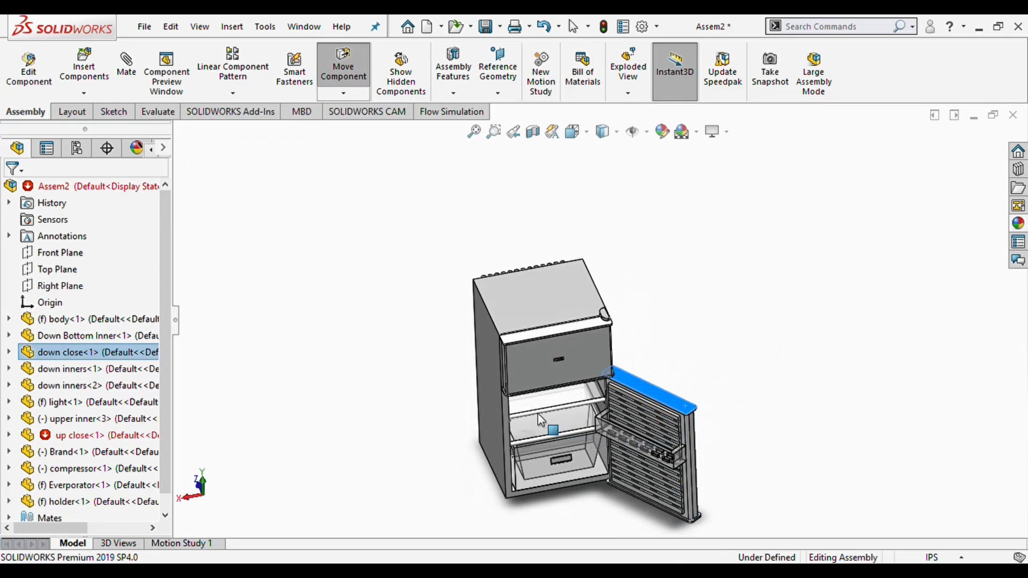
{"action": "scroll", "coordinate": [621, 375], "scroll_direction": "down", "scroll_amount": 3}
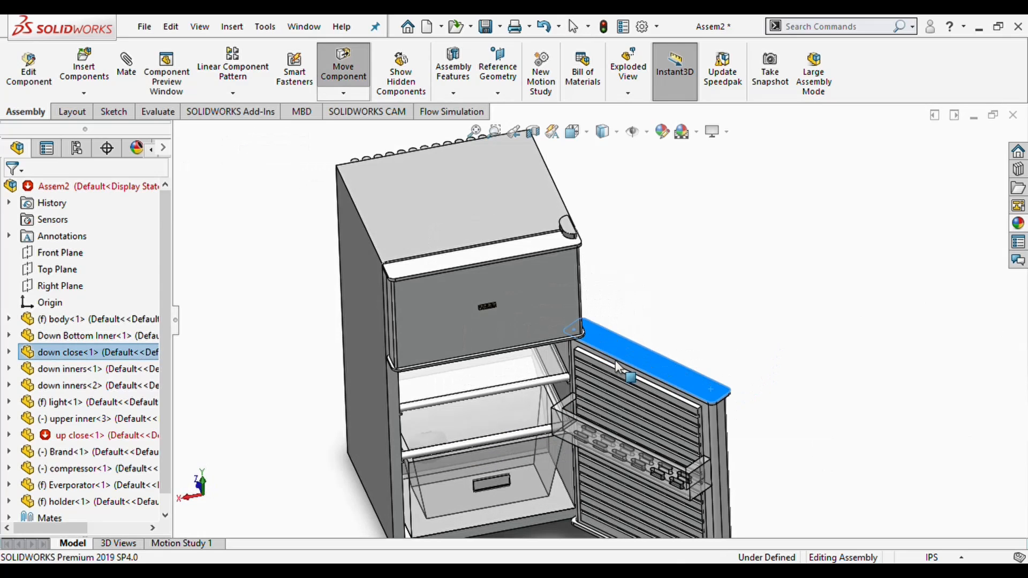
{"action": "key", "text": "Escape"}
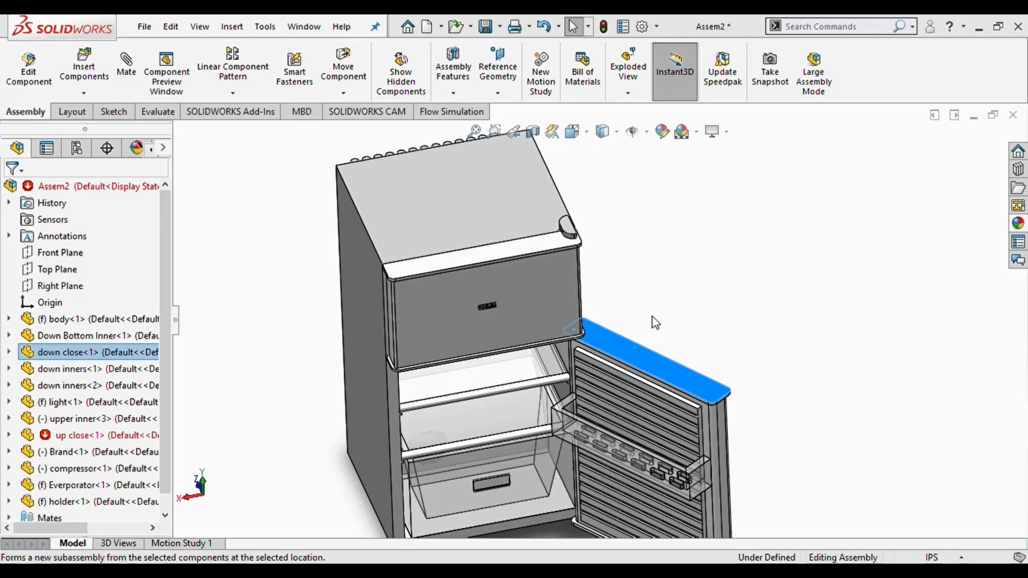
Try to swing the down close door on its hinge by pulling on its edge and its upper face.
{"action": "left_click", "coordinate": [618, 284]}
{"action": "middle_click_drag", "start_coordinate": [618, 285], "coordinate": [606, 349]}
{"action": "left_click_drag", "start_coordinate": [606, 349], "coordinate": [588, 363]}
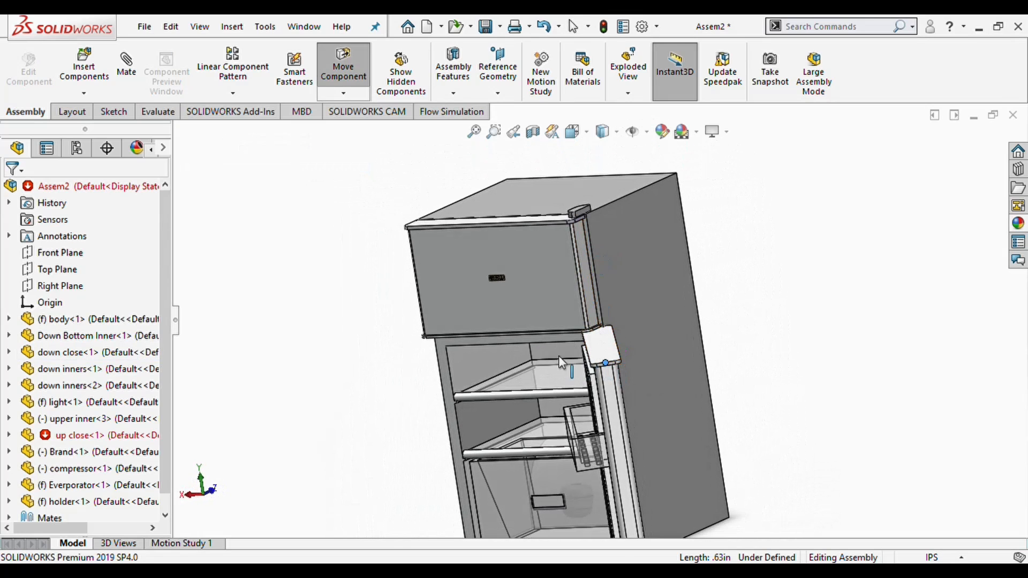
{"action": "scroll", "coordinate": [590, 339], "scroll_direction": "down", "scroll_amount": 5}
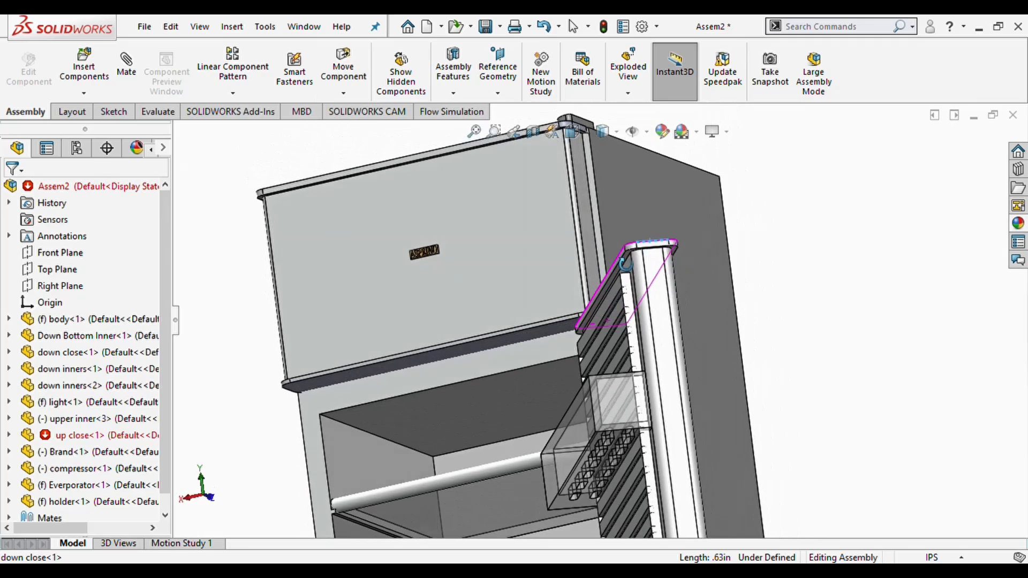
{"action": "middle_click_drag", "start_coordinate": [625, 263], "coordinate": [608, 326]}
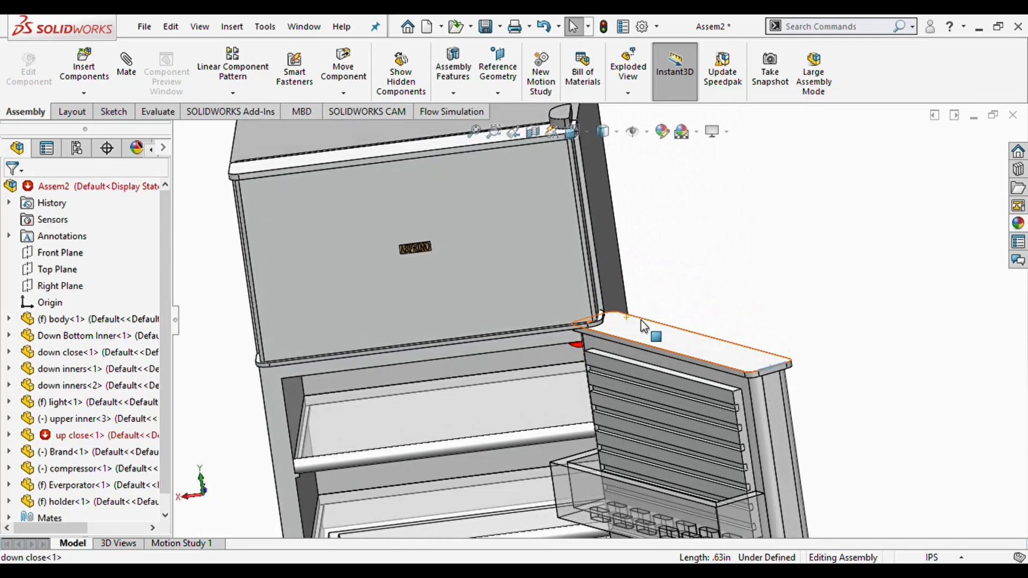
{"action": "left_click", "coordinate": [611, 333]}
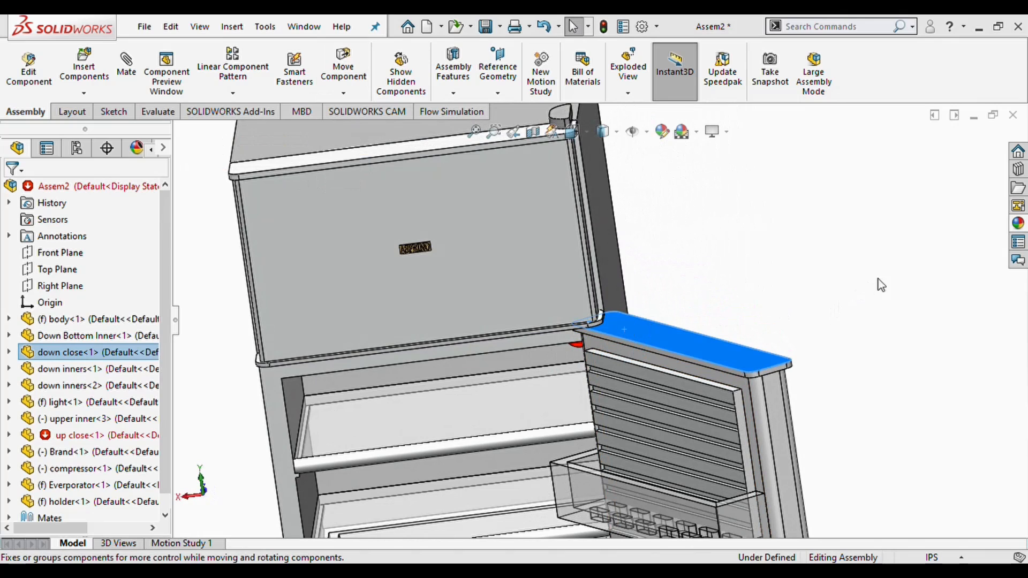
{"action": "left_click", "coordinate": [893, 304]}
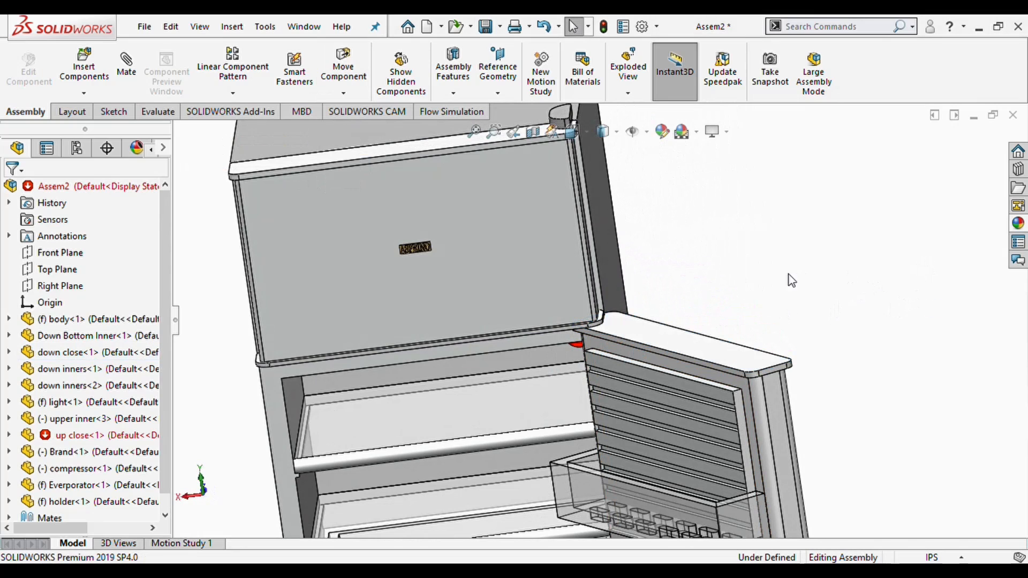
Change the holder from fixed to floating and swing the down close door by its side face to test its movement.
{"action": "left_click", "coordinate": [746, 516]}
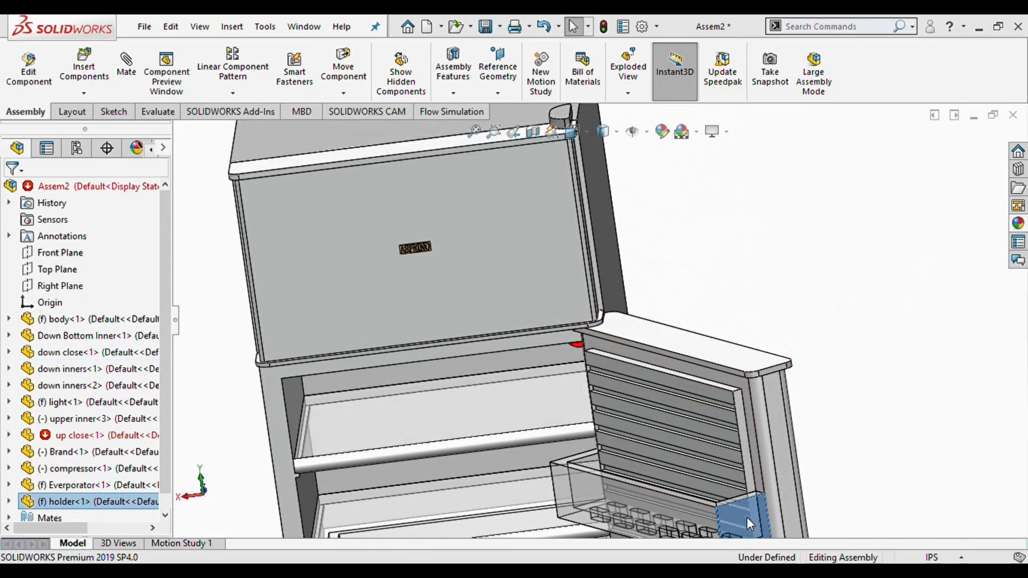
{"action": "left_click", "coordinate": [775, 261]}
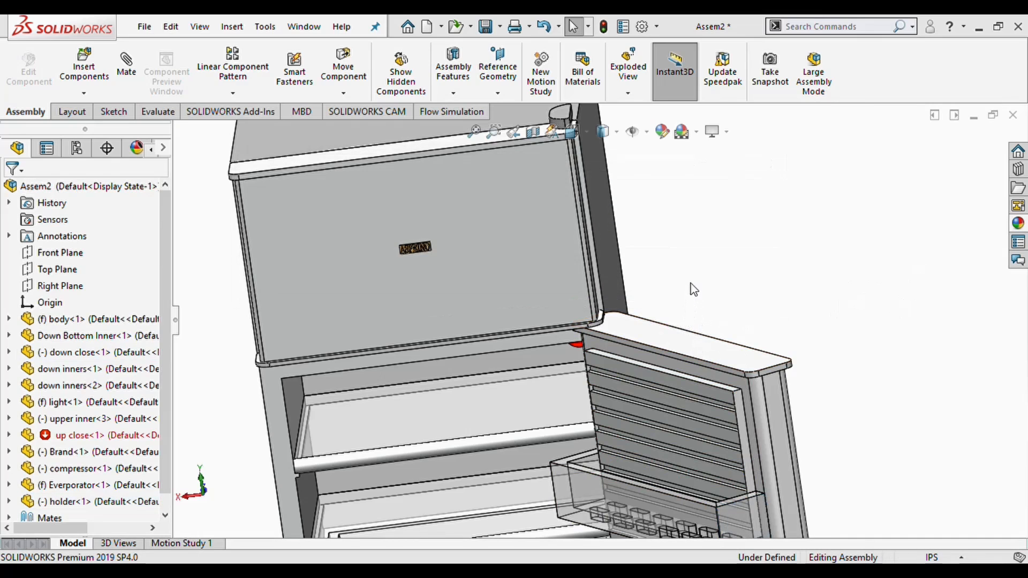
{"action": "left_click_drag", "start_coordinate": [775, 421], "coordinate": [788, 458]}
{"action": "middle_click_drag", "start_coordinate": [876, 323], "coordinate": [905, 277]}
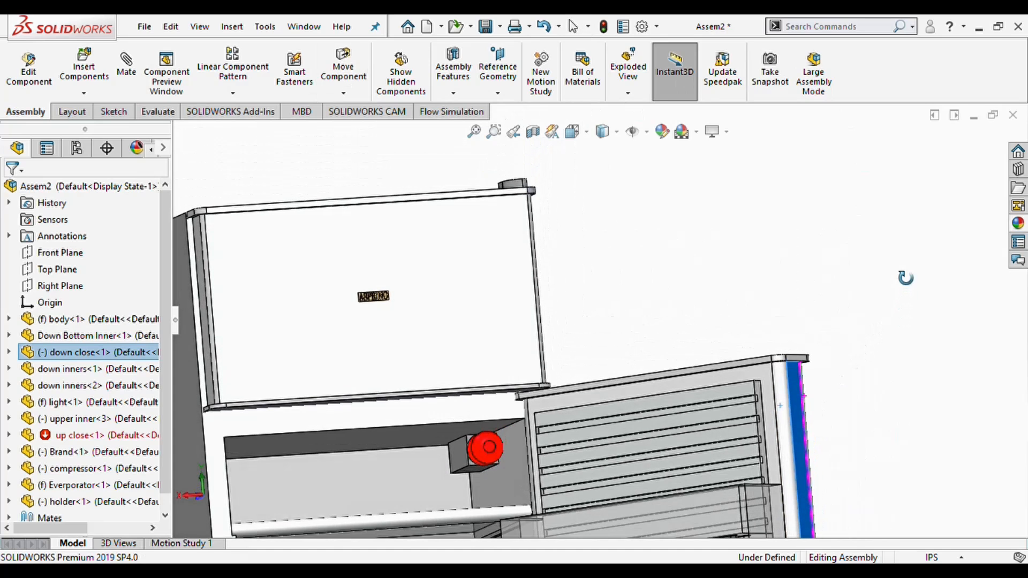
{"action": "scroll", "coordinate": [733, 293], "scroll_direction": "up", "scroll_amount": 2}
{"action": "left_click", "coordinate": [734, 293]}
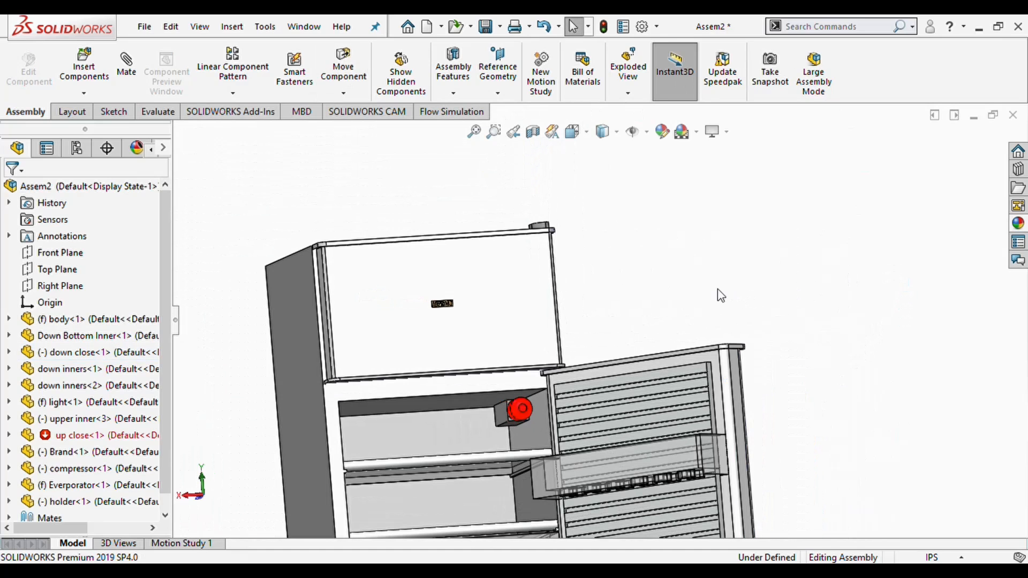
Add an advanced Angle mate of 0 degrees between the inner rim face of the down close door and the body's front face.
{"action": "scroll", "coordinate": [637, 356], "scroll_direction": "down", "scroll_amount": 3}
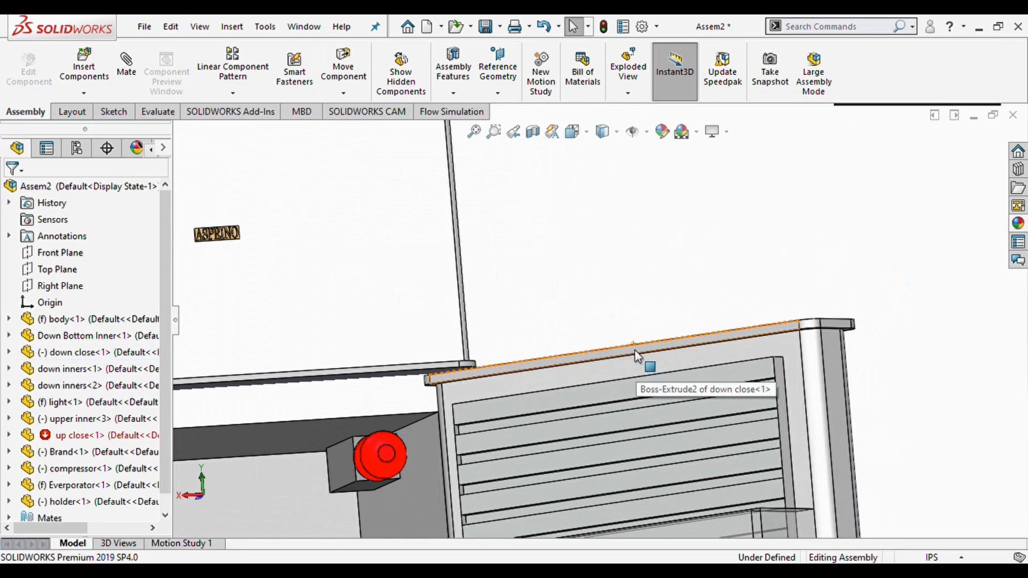
{"action": "left_click", "coordinate": [636, 356]}
{"action": "scroll", "coordinate": [317, 394], "scroll_direction": "up", "scroll_amount": 3}
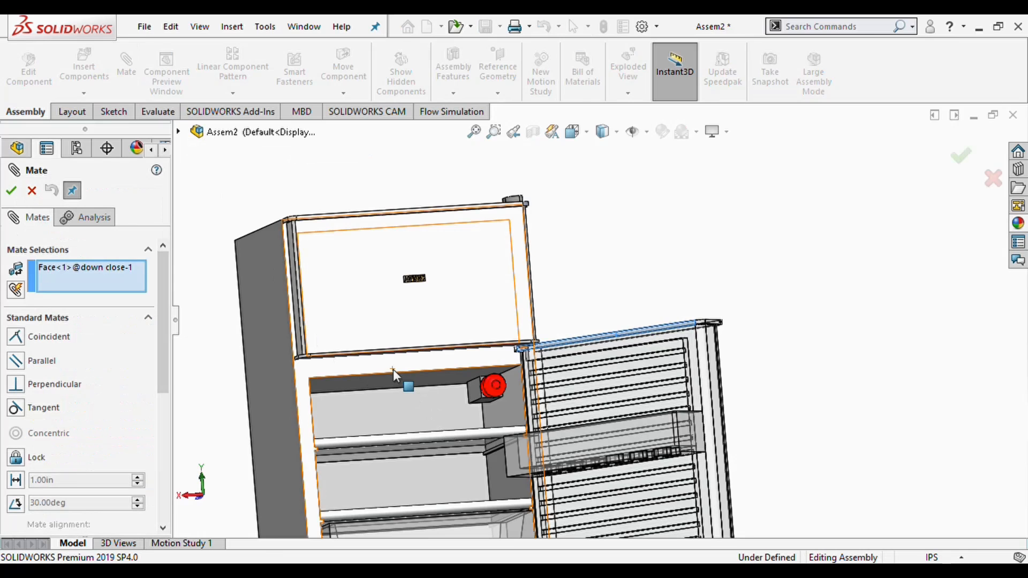
{"action": "left_click", "coordinate": [393, 369]}
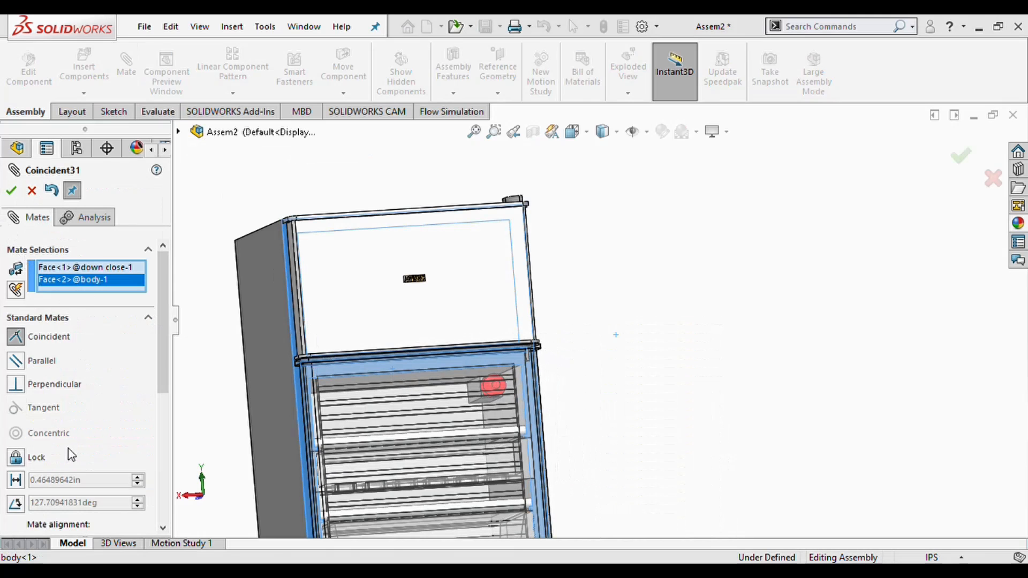
{"action": "scroll", "coordinate": [78, 454], "scroll_direction": "down", "scroll_amount": 3}
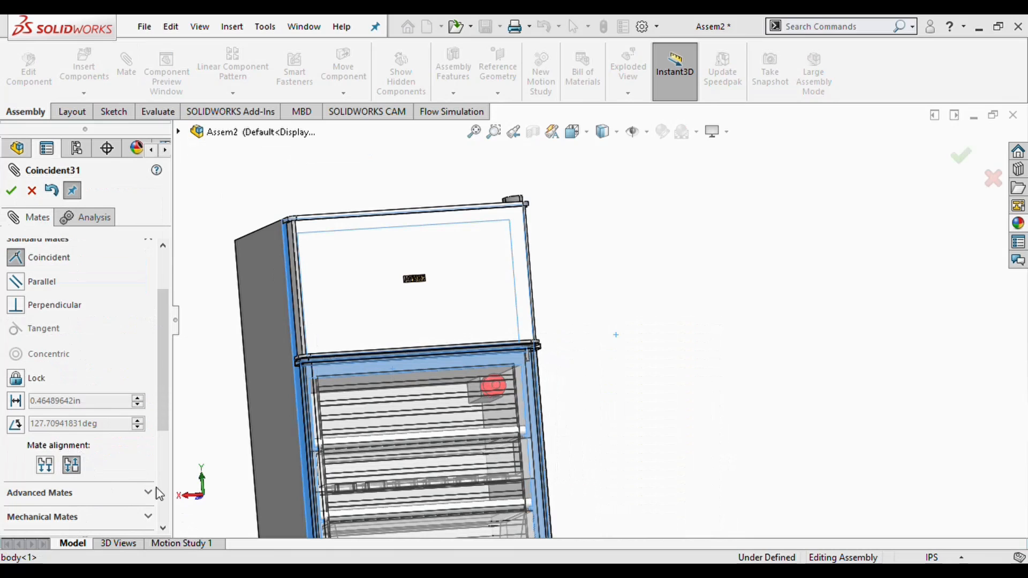
{"action": "left_click", "coordinate": [142, 496]}
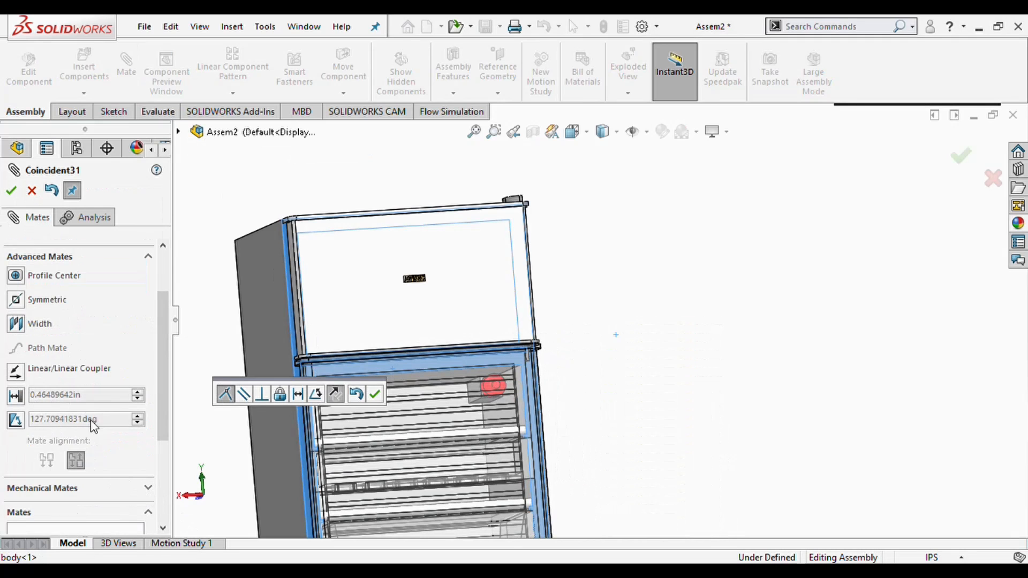
{"action": "left_click", "coordinate": [16, 421]}
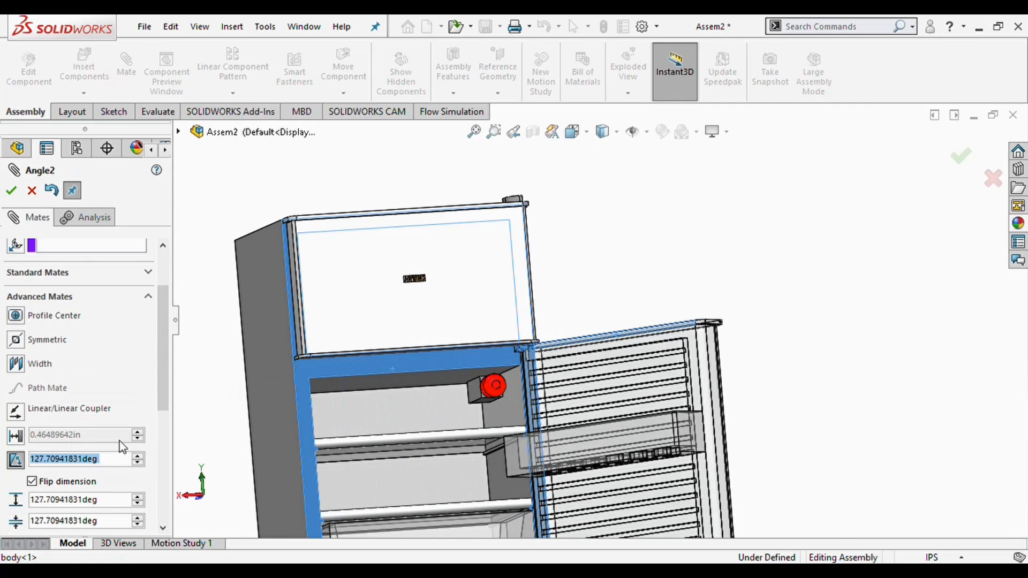
{"action": "type", "text": "0"}
{"action": "key", "text": "Return"}
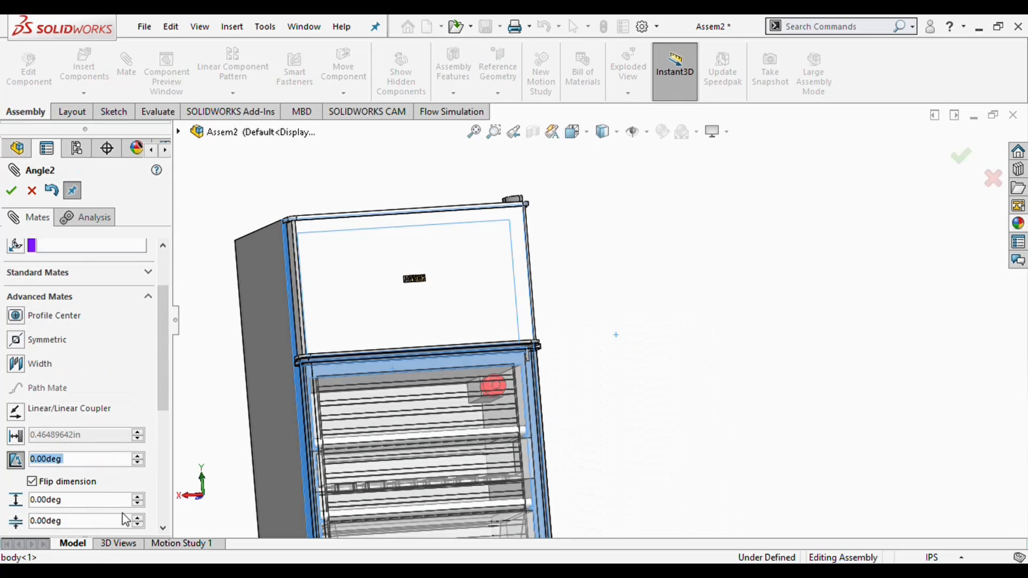
Set the lower door angle mate's maximum value to 137 degrees and accept the limit angle mate.
{"action": "left_click", "coordinate": [37, 506]}
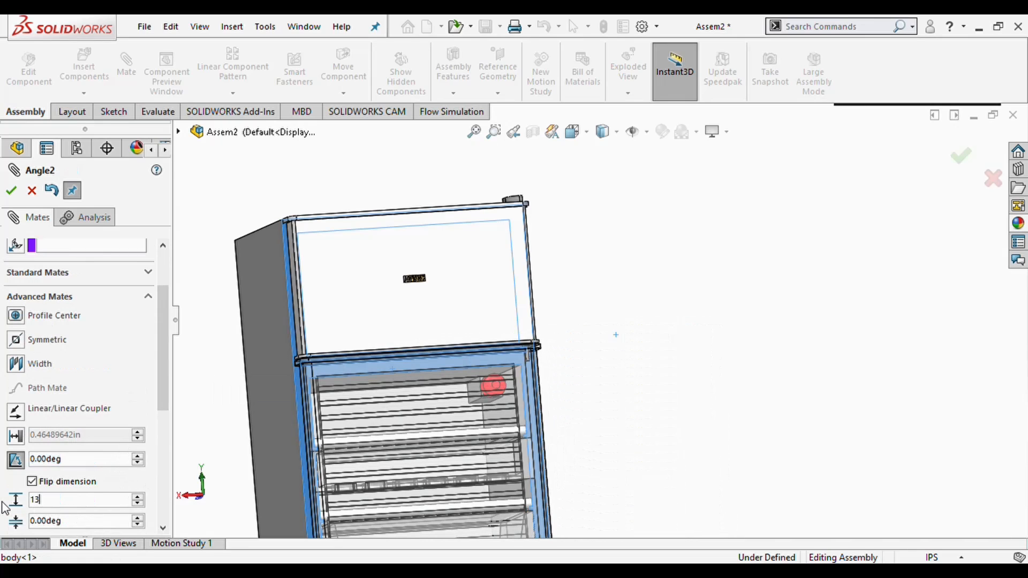
{"action": "key", "text": "Return"}
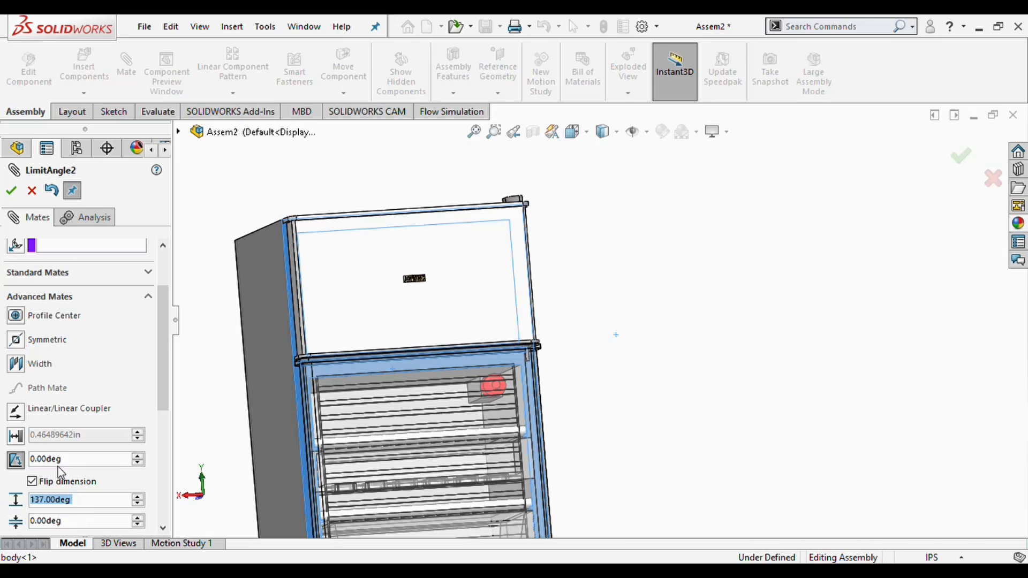
{"action": "left_click", "coordinate": [7, 186]}
{"action": "left_click", "coordinate": [7, 186]}
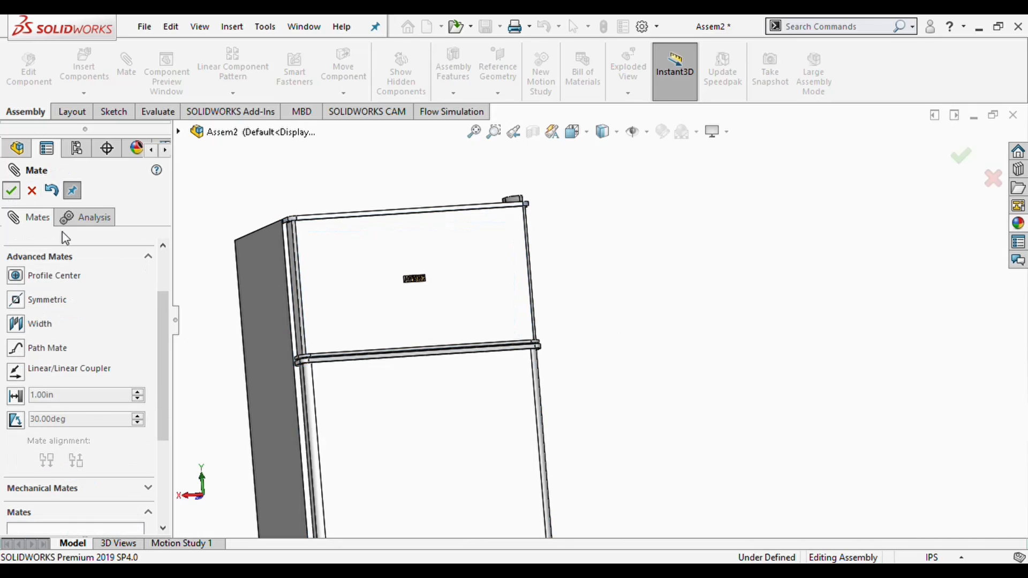
Close the mate command and test the down close door by swinging it open and back shut against the body.
{"action": "scroll", "coordinate": [304, 402], "scroll_direction": "up", "scroll_amount": 4}
{"action": "middle_click_drag", "start_coordinate": [564, 298], "coordinate": [534, 369]}
{"action": "middle_click_drag", "start_coordinate": [482, 413], "coordinate": [529, 391]}
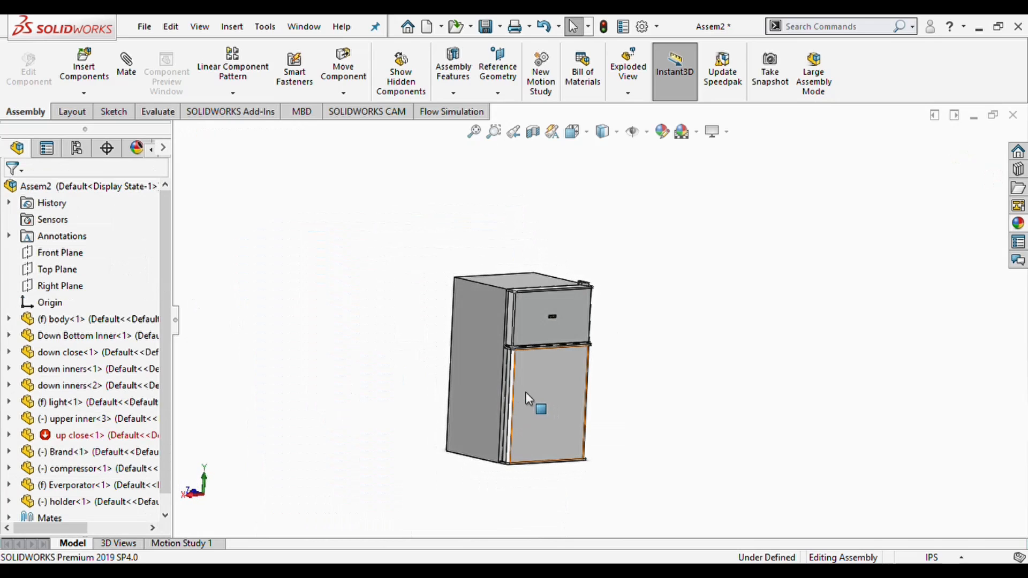
{"action": "left_click", "coordinate": [519, 390]}
{"action": "left_click_drag", "start_coordinate": [518, 390], "coordinate": [566, 406]}
{"action": "left_click_drag", "start_coordinate": [733, 384], "coordinate": [503, 403]}
{"action": "key", "text": "Escape"}
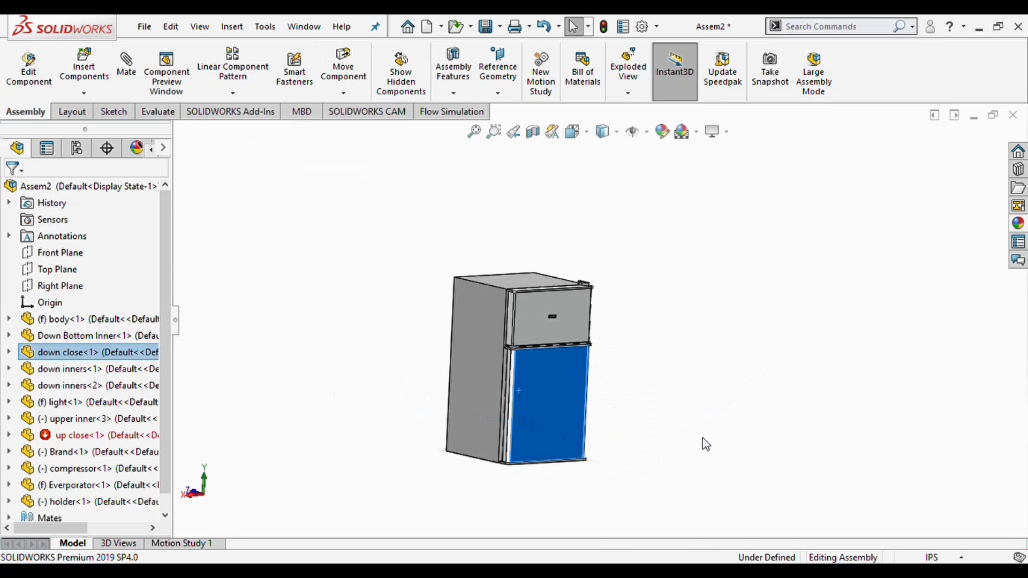
{"action": "left_click", "coordinate": [702, 438]}
Swing the down close door wide open on its hinge to expose the lower compartment.
{"action": "middle_click_drag", "start_coordinate": [596, 355], "coordinate": [870, 408]}
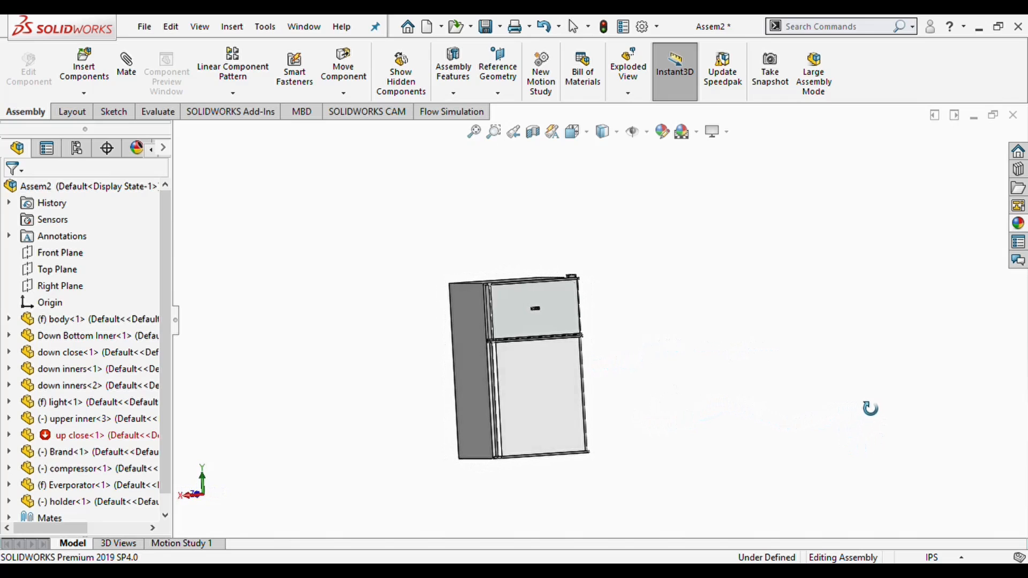
{"action": "left_click", "coordinate": [514, 444]}
{"action": "left_click_drag", "start_coordinate": [515, 445], "coordinate": [699, 433]}
{"action": "left_click", "coordinate": [700, 436]}
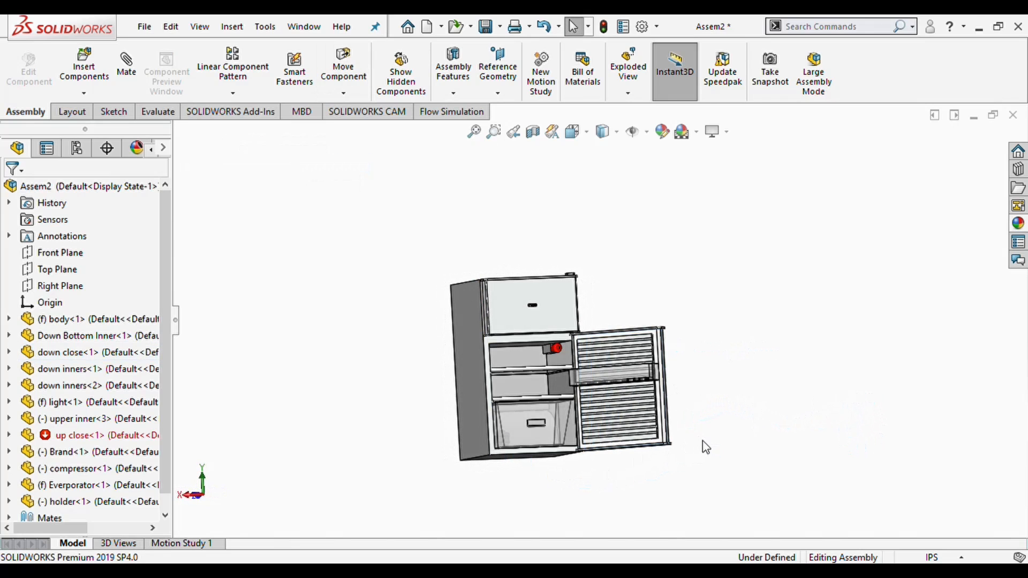
Swing the up close door wide open on its hinge and back towards the body to a partly open position.
{"action": "left_click", "coordinate": [505, 304]}
{"action": "left_click_drag", "start_coordinate": [505, 304], "coordinate": [643, 324]}
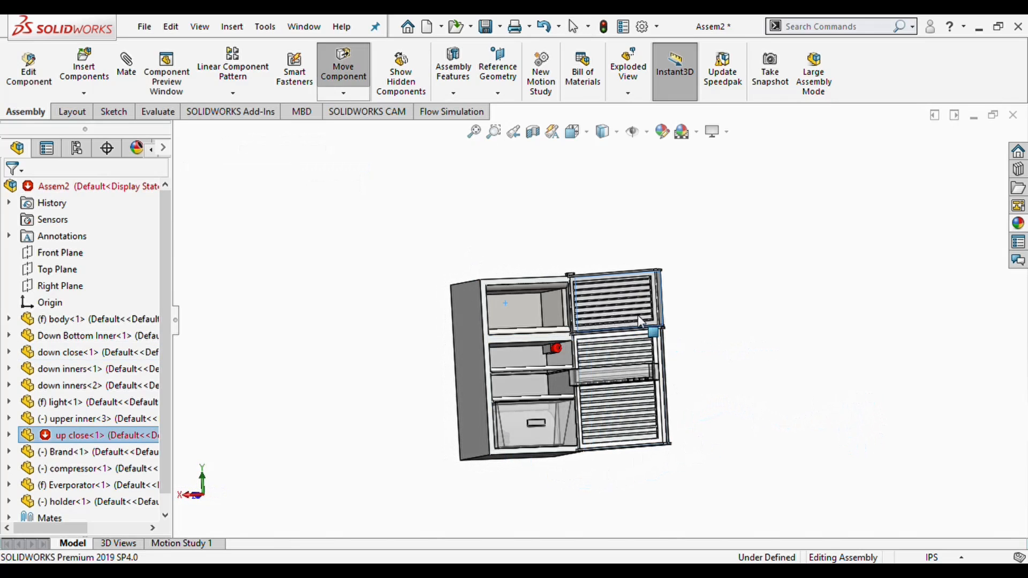
{"action": "left_click", "coordinate": [697, 332]}
{"action": "middle_click_drag", "start_coordinate": [722, 316], "coordinate": [725, 364]}
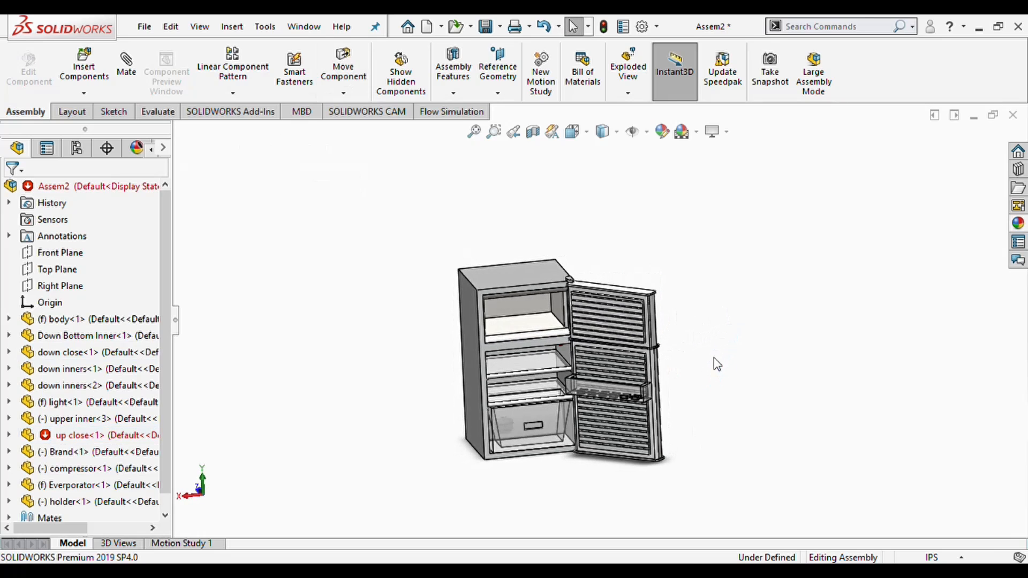
{"action": "left_click", "coordinate": [651, 329]}
{"action": "left_click_drag", "start_coordinate": [650, 329], "coordinate": [493, 347]}
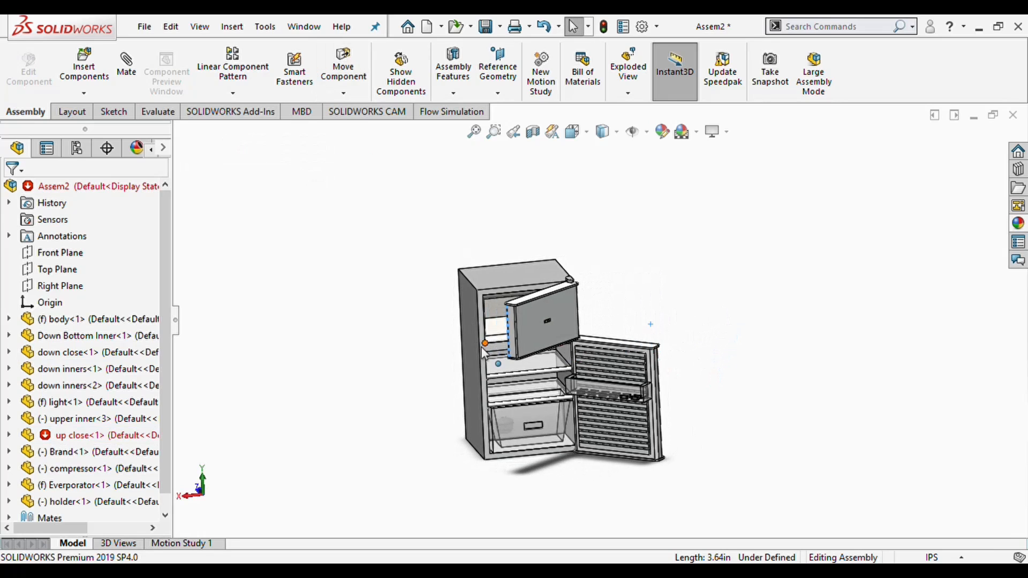